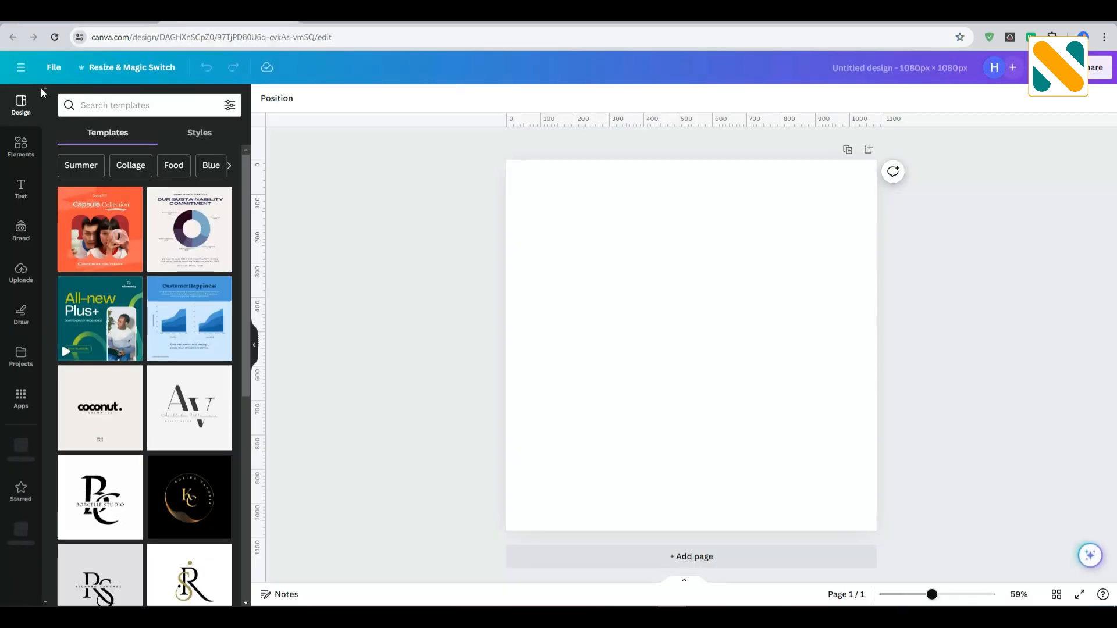
# Place two horizontal and two vertical ruler guides just inside the page edges, with the right one at about 1017 px.
pyautogui.click(51, 70)
pyautogui.click(112, 203)
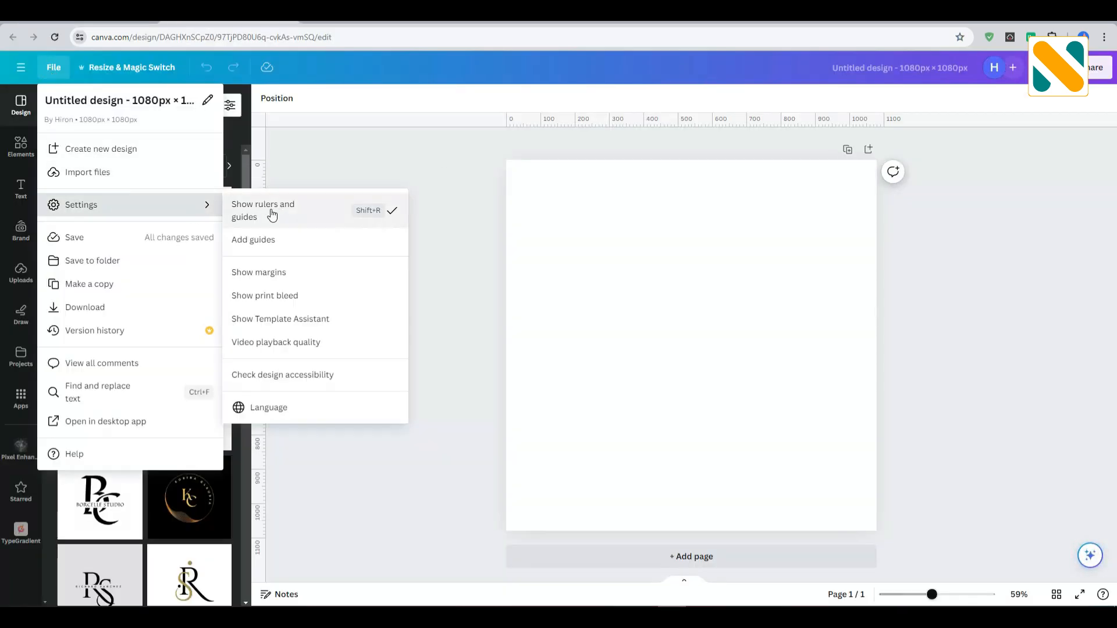
pyautogui.click(461, 209)
pyautogui.moveTo(464, 123); pyautogui.dragTo(492, 185)
pyautogui.moveTo(505, 129); pyautogui.dragTo(545, 509)
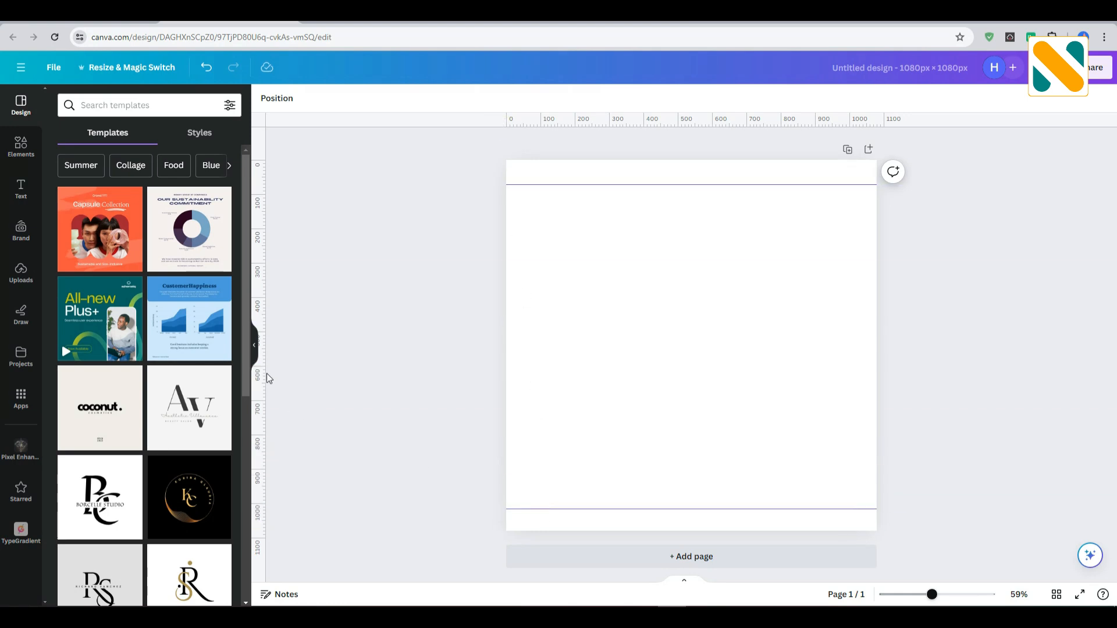
pyautogui.moveTo(297, 370); pyautogui.dragTo(533, 399)
pyautogui.moveTo(267, 284); pyautogui.dragTo(857, 379)
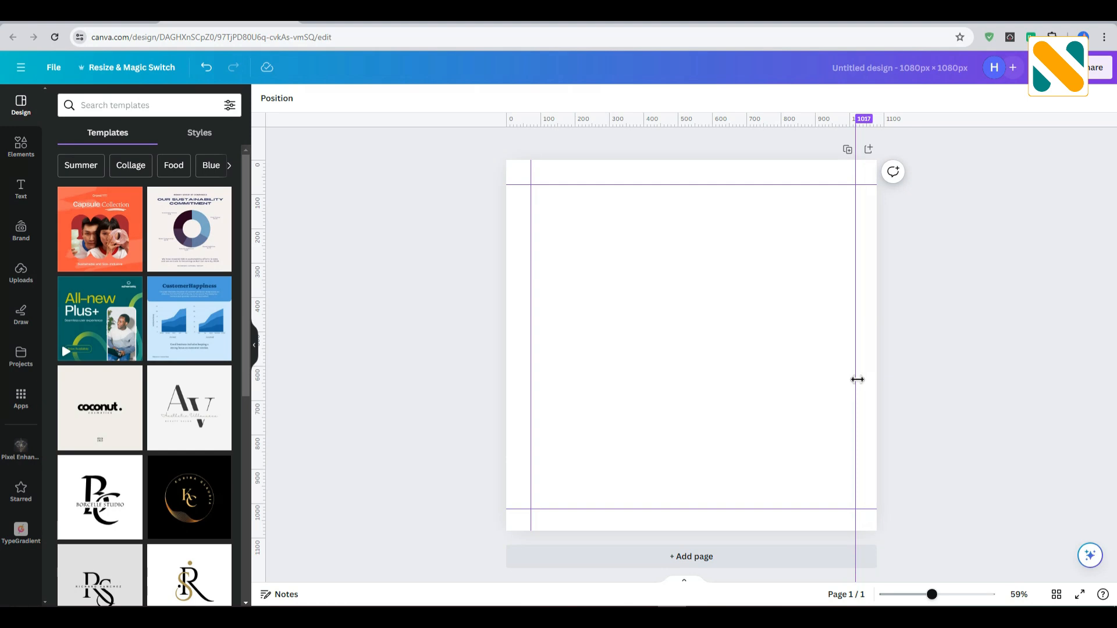
# Fill the page background with a custom solid red that is darker than the default bright red.
pyautogui.click(601, 302)
pyautogui.click(265, 98)
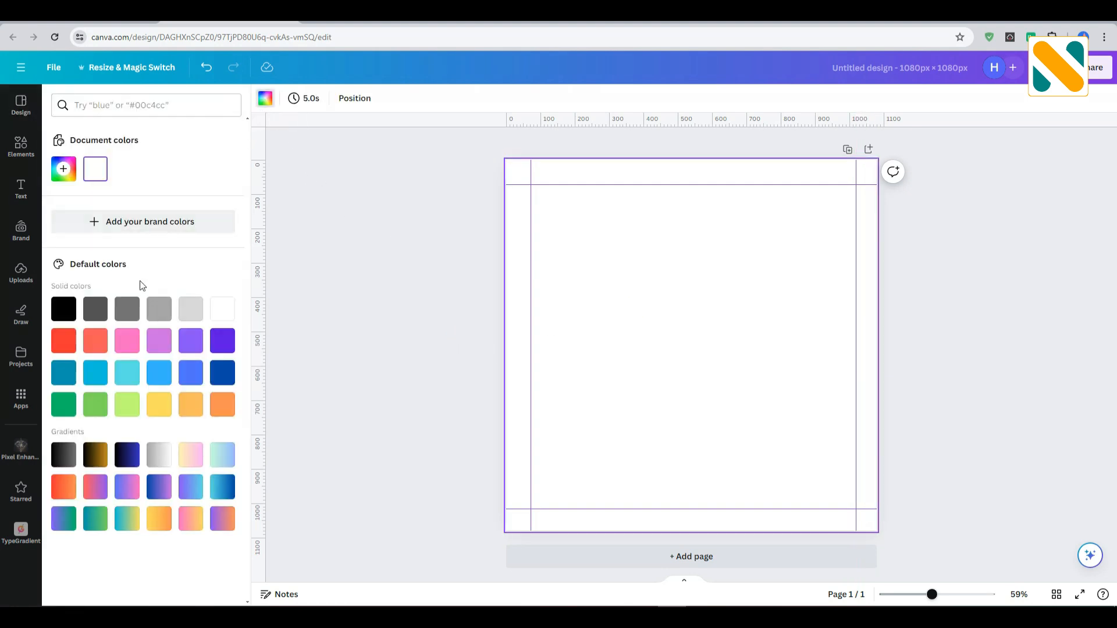
pyautogui.click(70, 338)
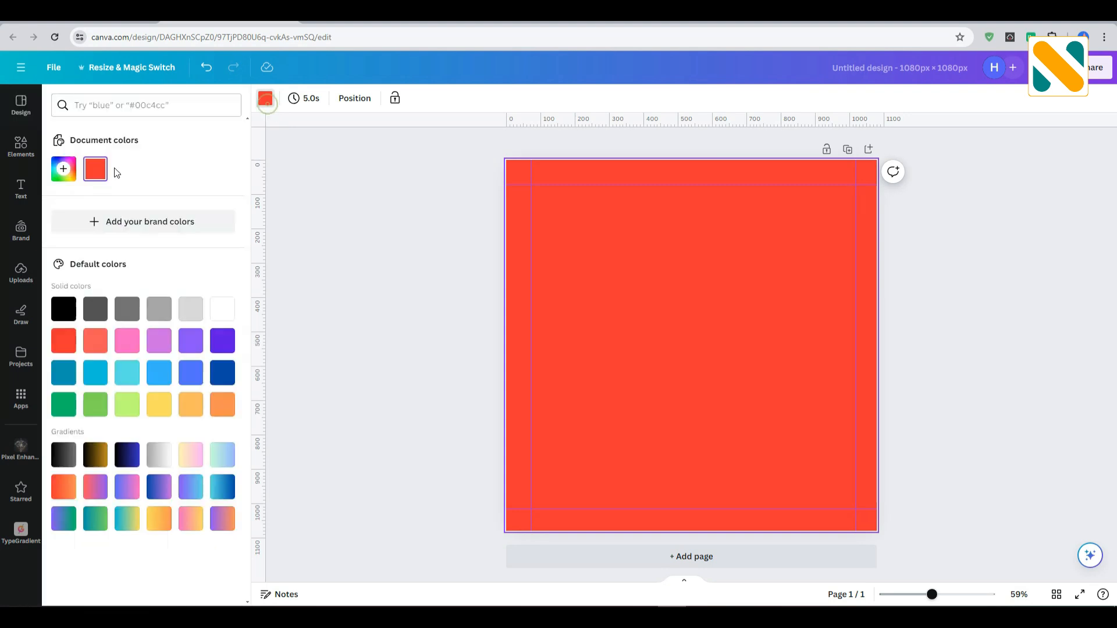
pyautogui.click(64, 169)
pyautogui.click(207, 240)
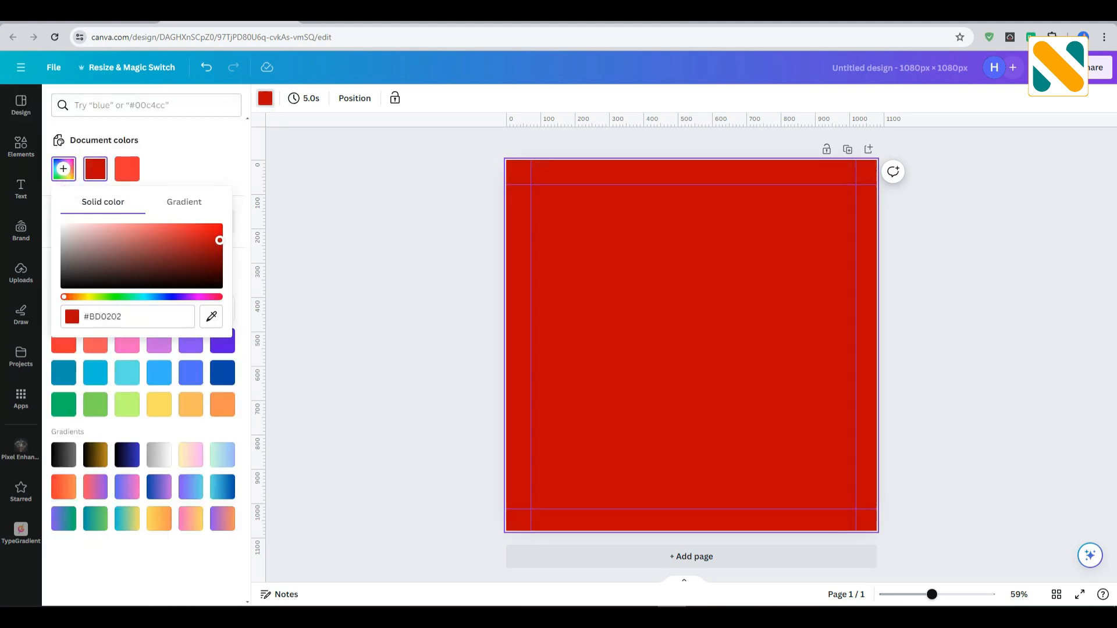
pyautogui.click(414, 266)
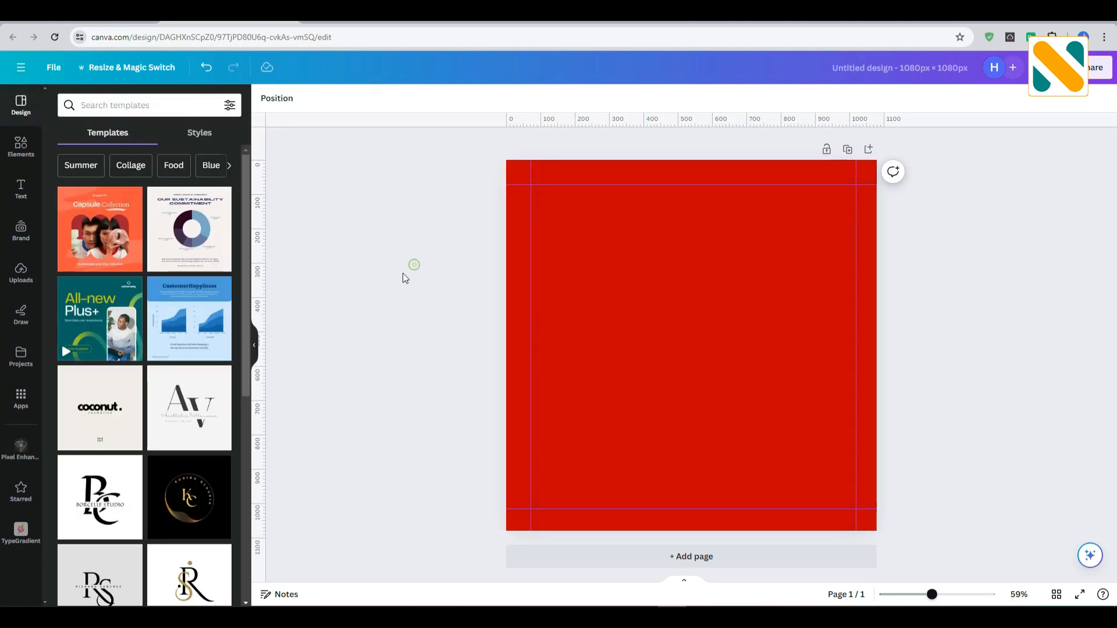
# Add a subheading text box to the page and set its font to Garet Regular.
pyautogui.click(18, 190)
pyautogui.moveTo(90, 266); pyautogui.dragTo(628, 314)
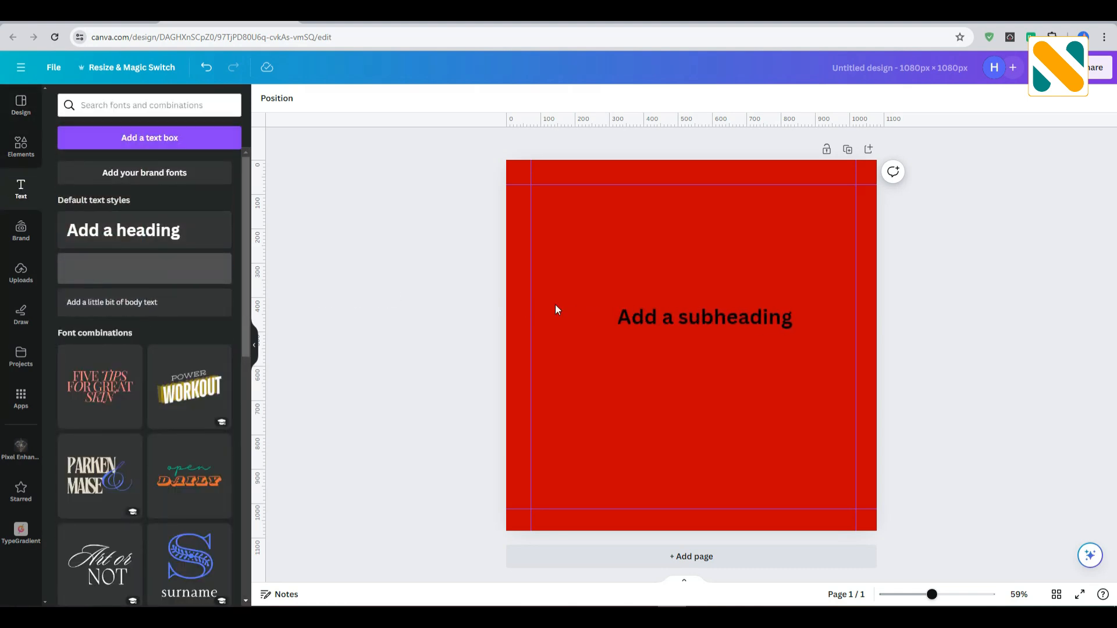
pyautogui.click(308, 98)
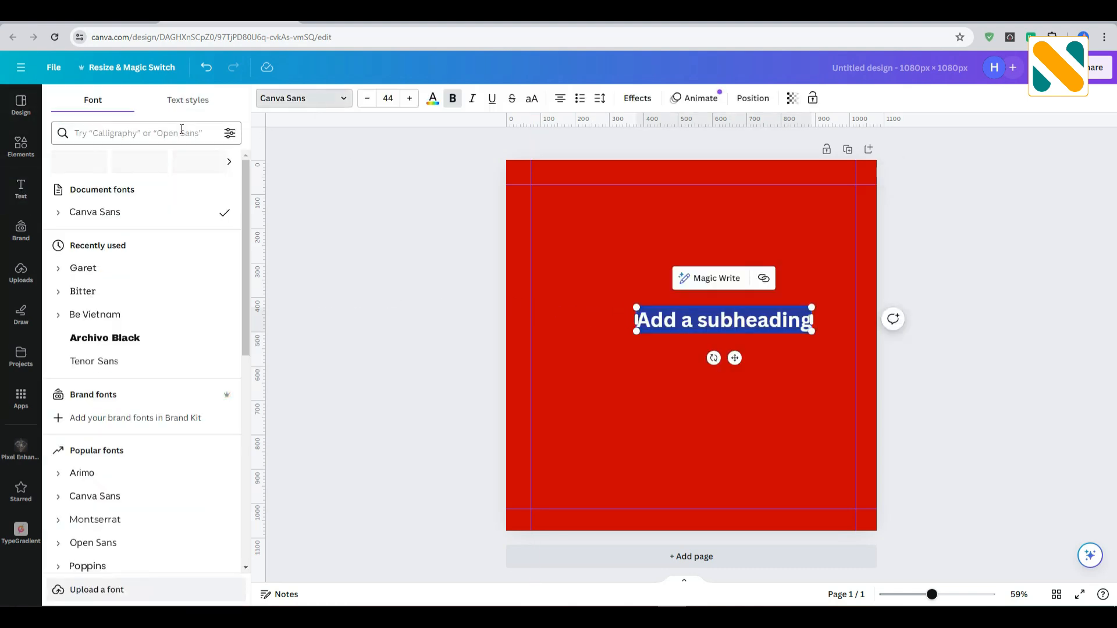
pyautogui.click(164, 131)
pyautogui.write('garet')
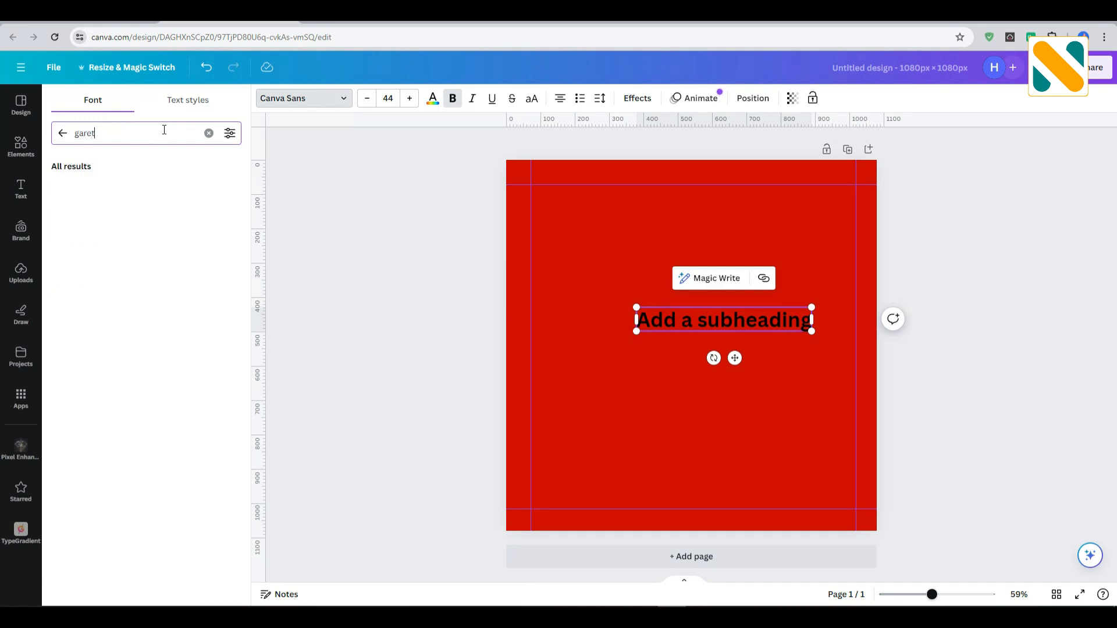
pyautogui.click(143, 190)
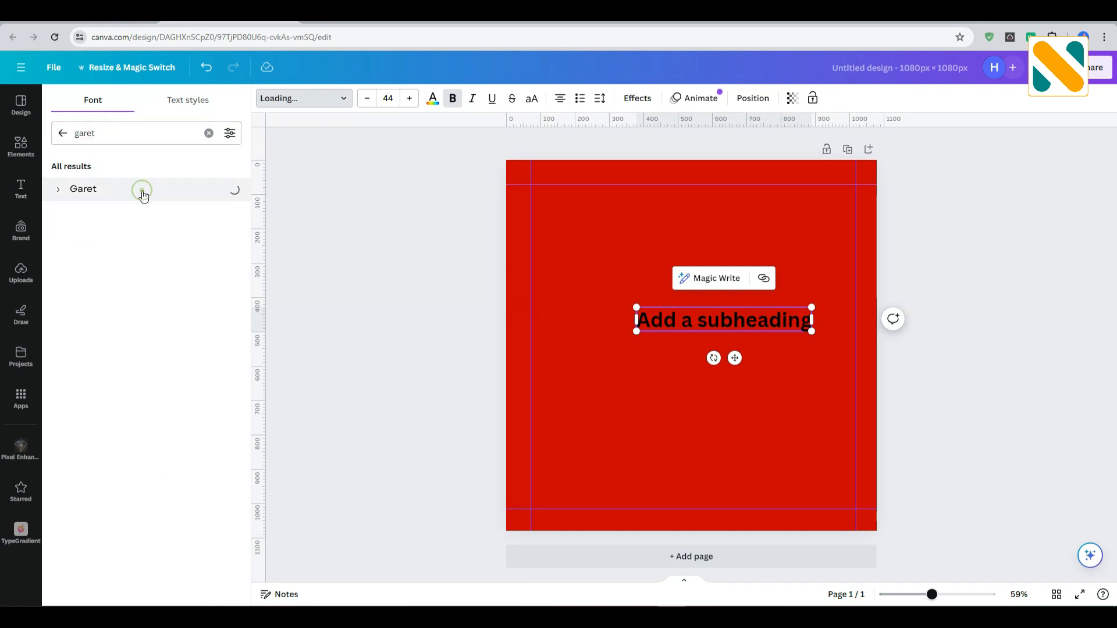
pyautogui.click(60, 192)
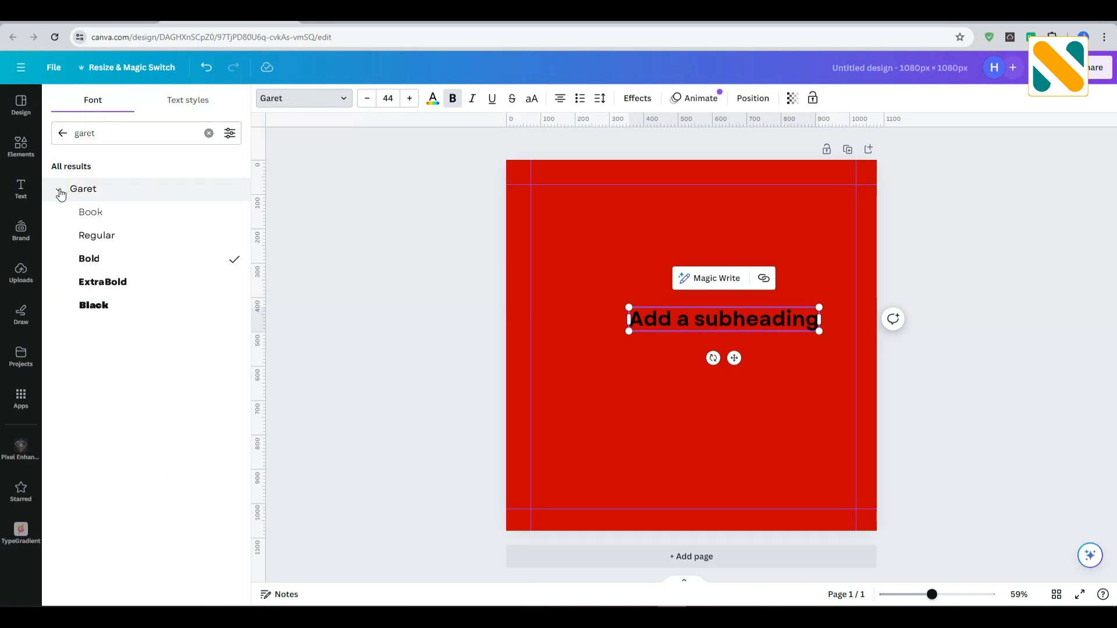
pyautogui.click(104, 236)
pyautogui.click(361, 241)
# Color the subheading white and move it to the left guide in the upper part of the page.
pyautogui.moveTo(639, 317); pyautogui.dragTo(572, 270)
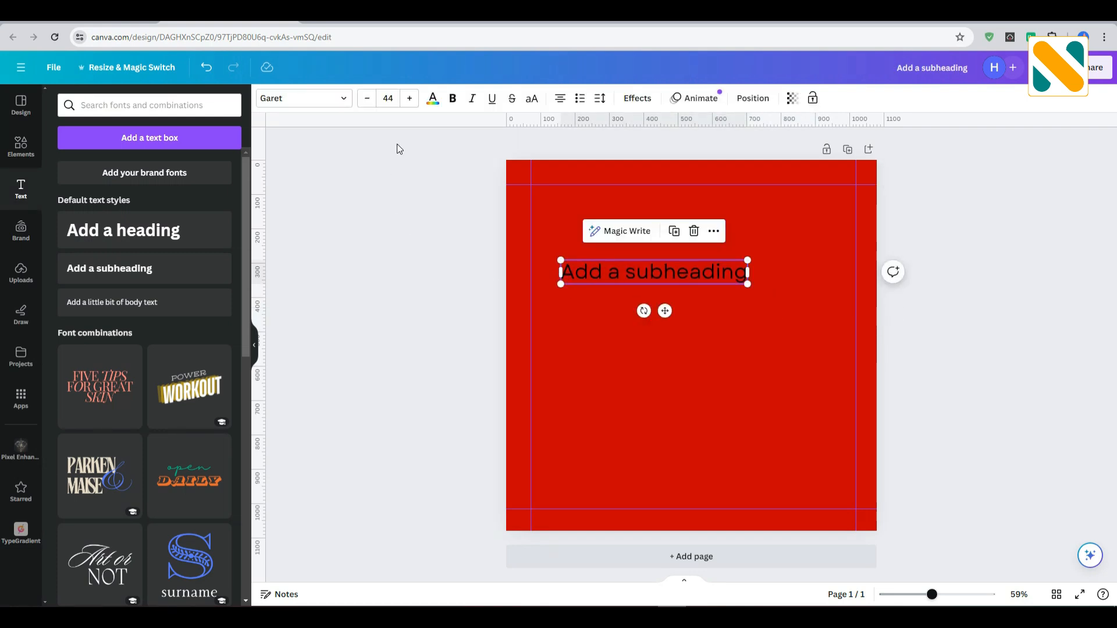
pyautogui.click(432, 101)
pyautogui.click(223, 309)
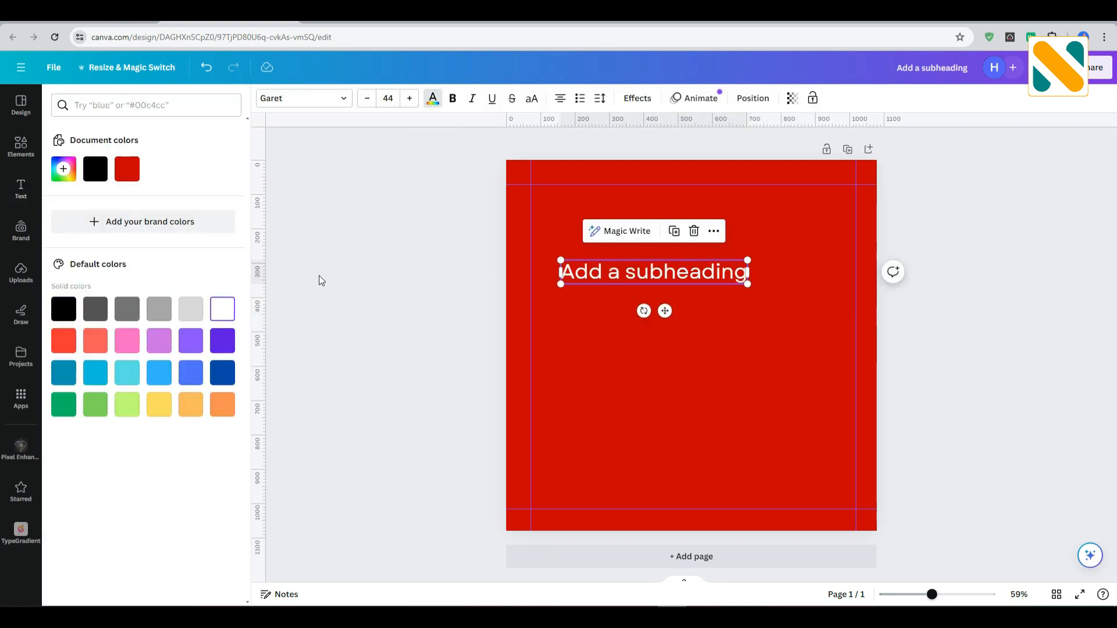
pyautogui.moveTo(634, 274); pyautogui.dragTo(604, 244)
# Replace the subheading text with "Travelling to", make it uppercase and align it to the left guide.
pyautogui.doubleClick(604, 244)
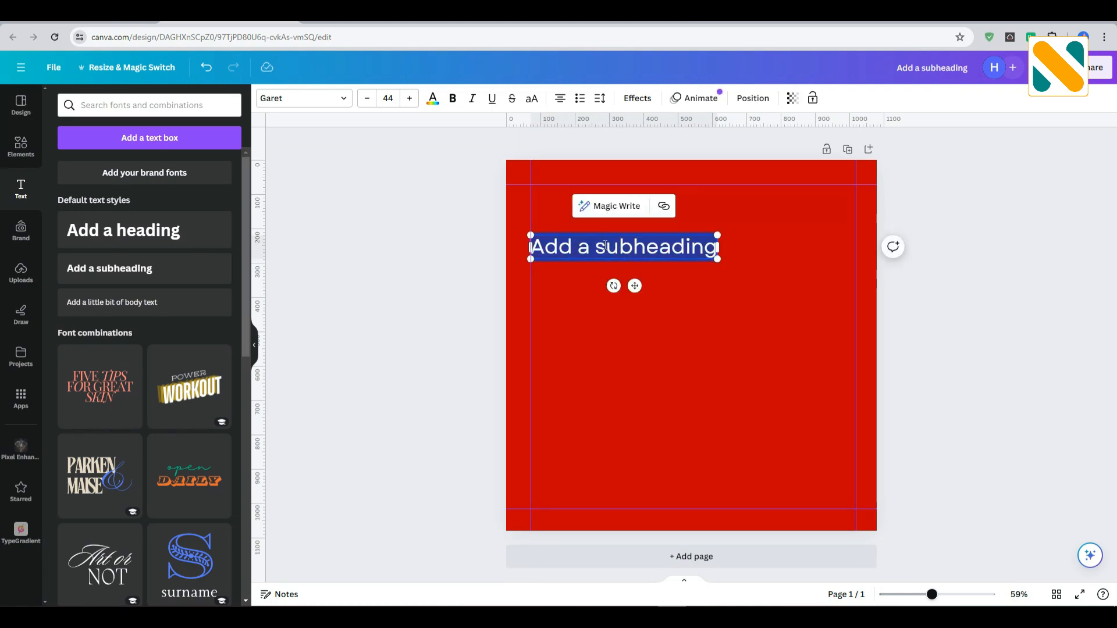
pyautogui.write('Trav')
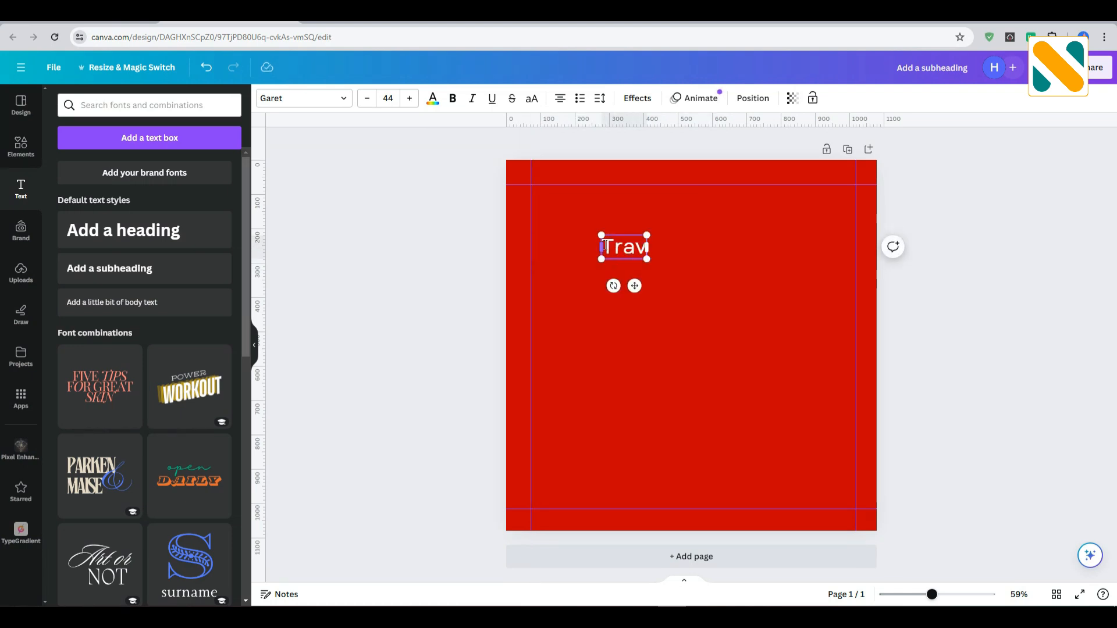
pyautogui.write('el to')
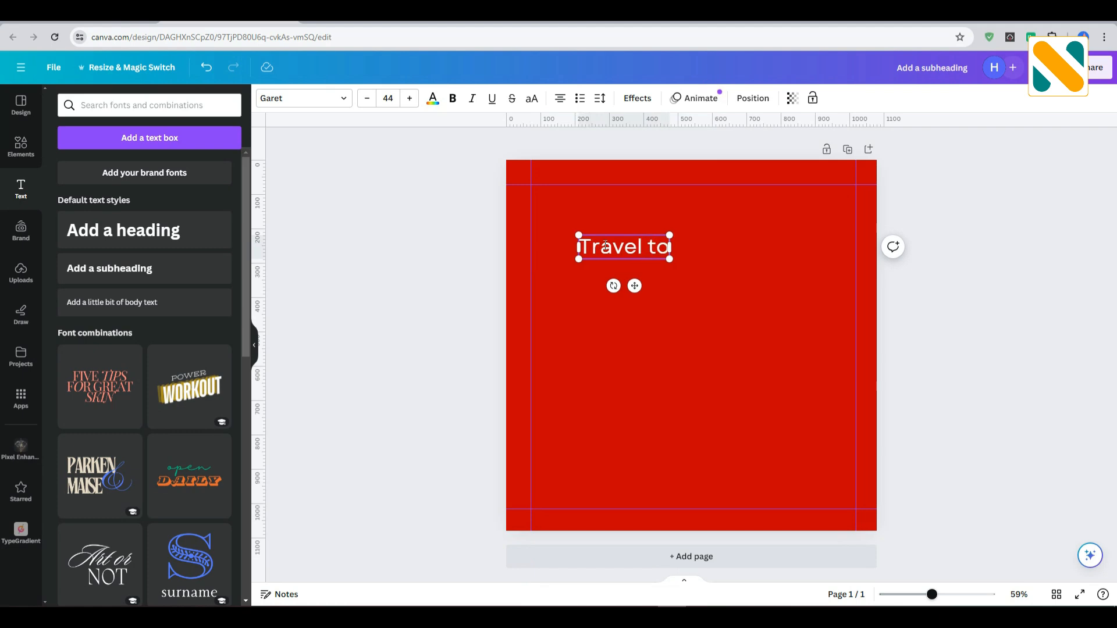
pyautogui.click(642, 243)
pyautogui.write('ling')
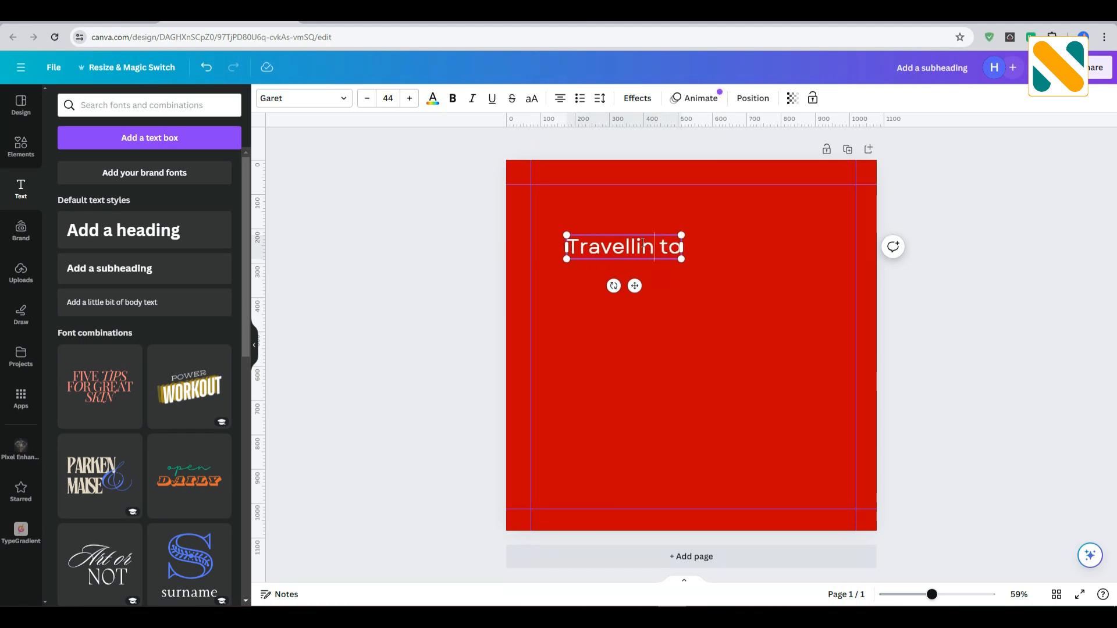
pyautogui.click(661, 307)
pyautogui.click(627, 250)
pyautogui.click(532, 99)
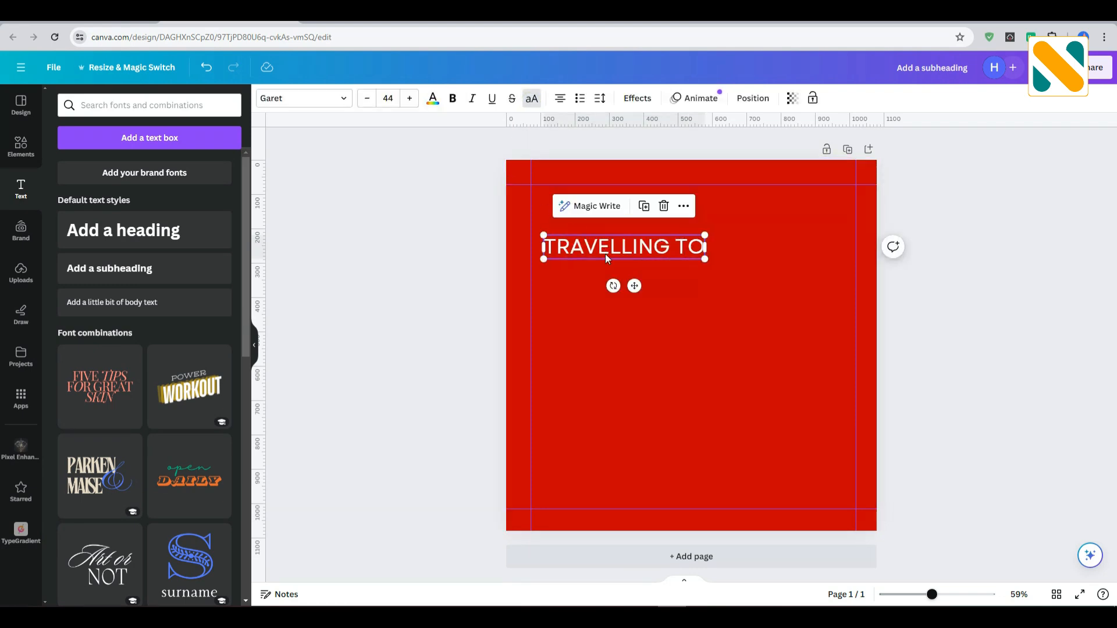
pyautogui.moveTo(594, 251); pyautogui.dragTo(587, 249)
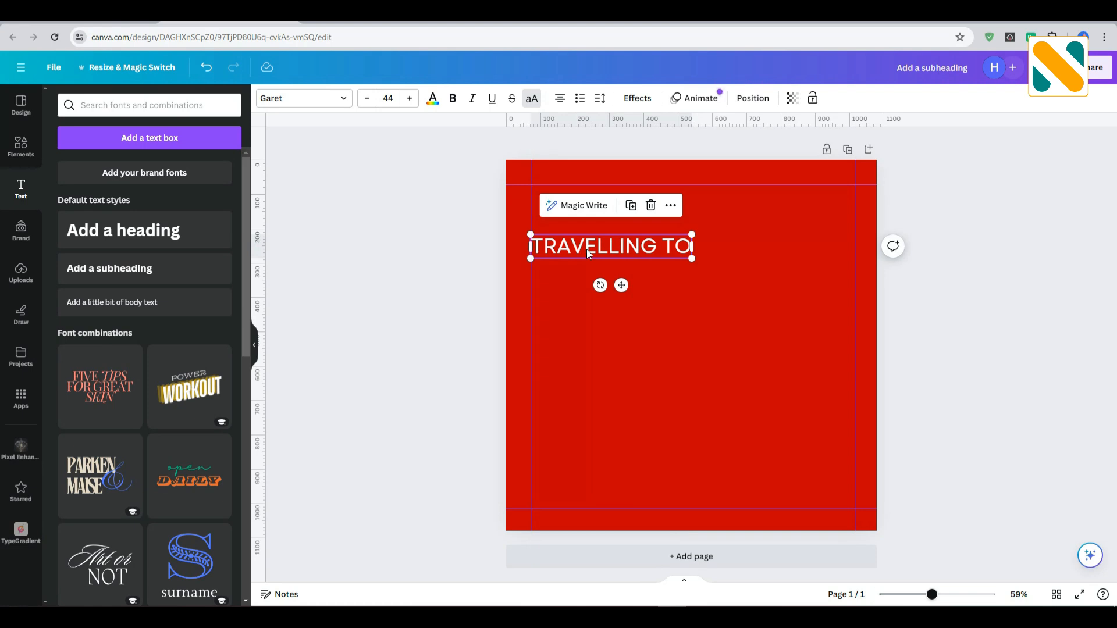
# Duplicate the TRAVELLING TO text directly below and change the copy to "CANADA".
pyautogui.hotkey('ctrl', 'd')
pyautogui.doubleClick(587, 271)
pyautogui.press('BackSpace')
pyautogui.write('CANADA')
pyautogui.click(569, 372)
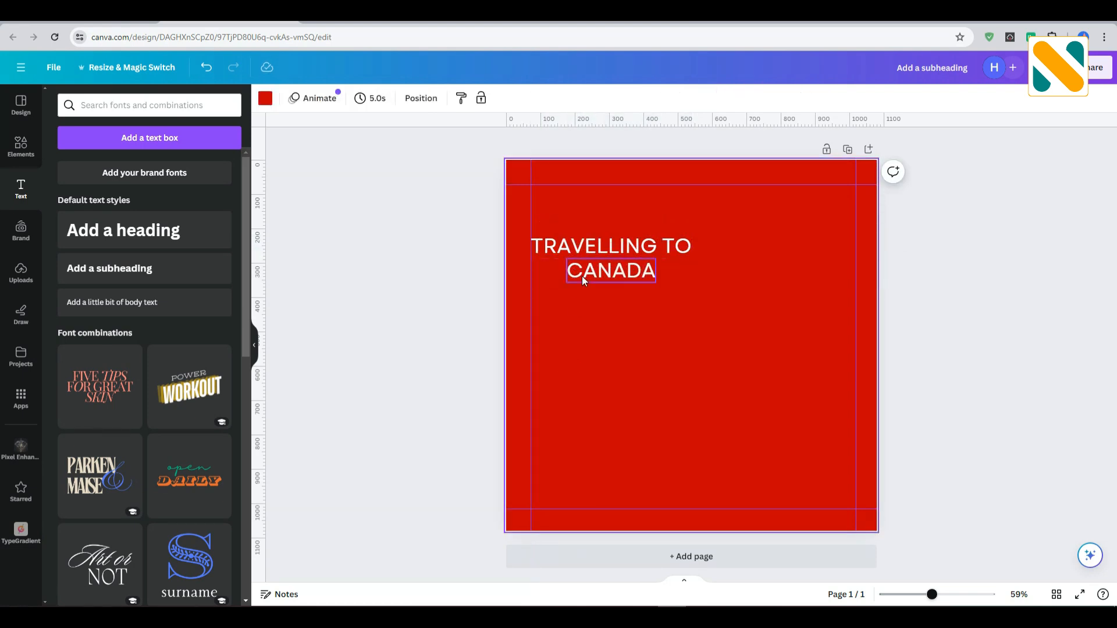
# Make CANADA bold, enlarge it to a font size of about 98.9 and align it to the left guide under TRAVELLING TO.
pyautogui.click(581, 275)
pyautogui.click(452, 99)
pyautogui.moveTo(595, 271); pyautogui.dragTo(744, 309)
pyautogui.moveTo(643, 284); pyautogui.dragTo(641, 269)
pyautogui.click(647, 366)
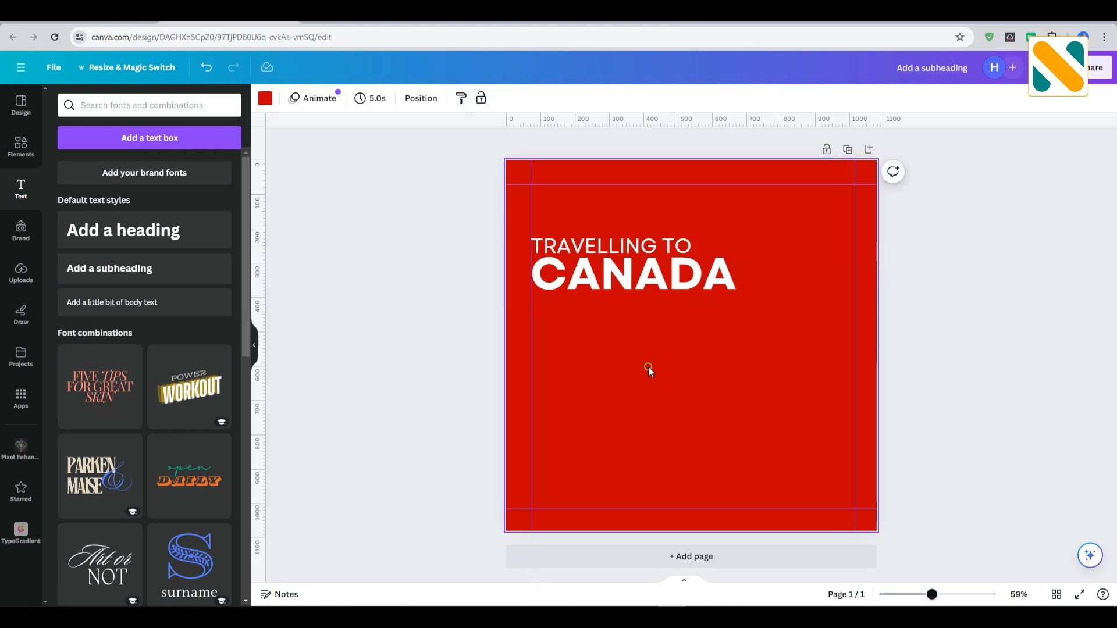
# Add a white square shape and reshape it into a bar about 469 × 70 px at the TRAVELLING TO text, layered at the back.
pyautogui.click(24, 145)
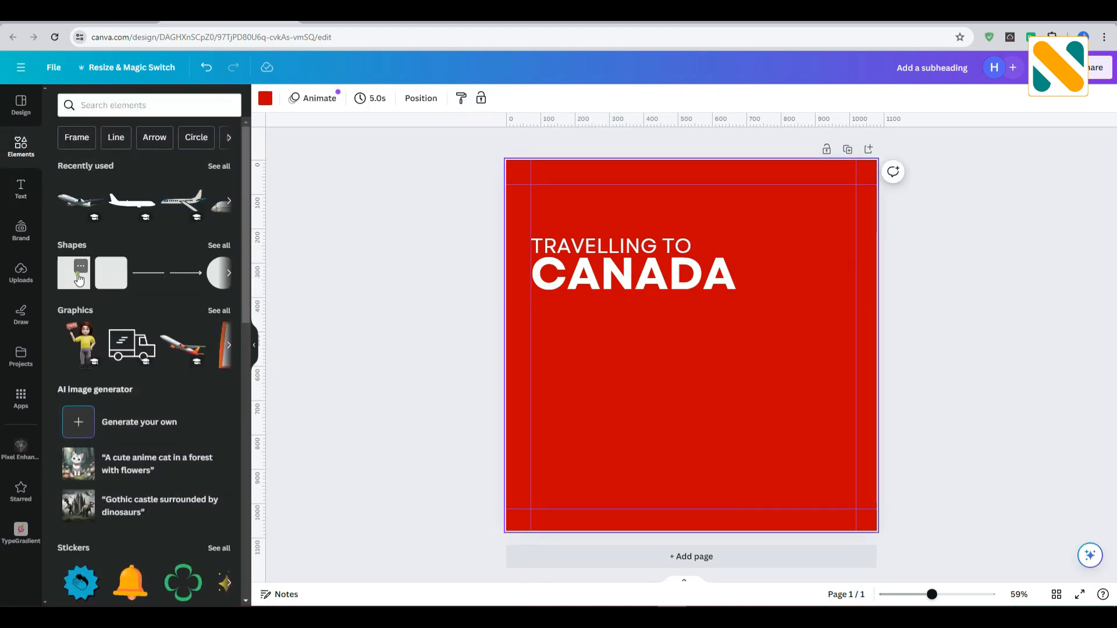
pyautogui.click(80, 280)
pyautogui.click(382, 288)
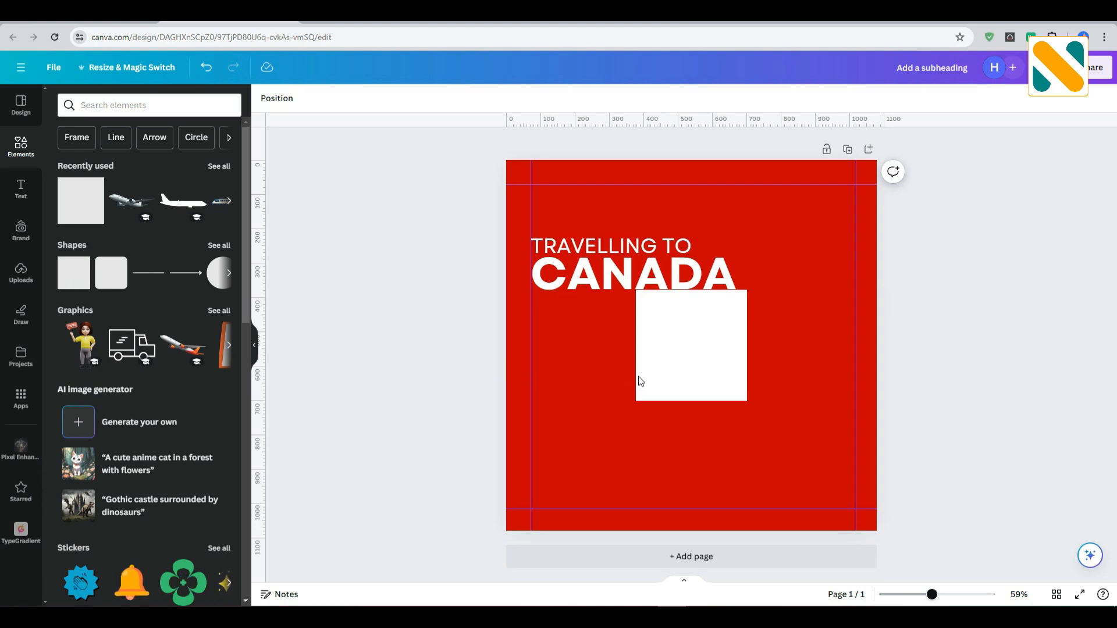
pyautogui.moveTo(652, 368); pyautogui.dragTo(714, 273)
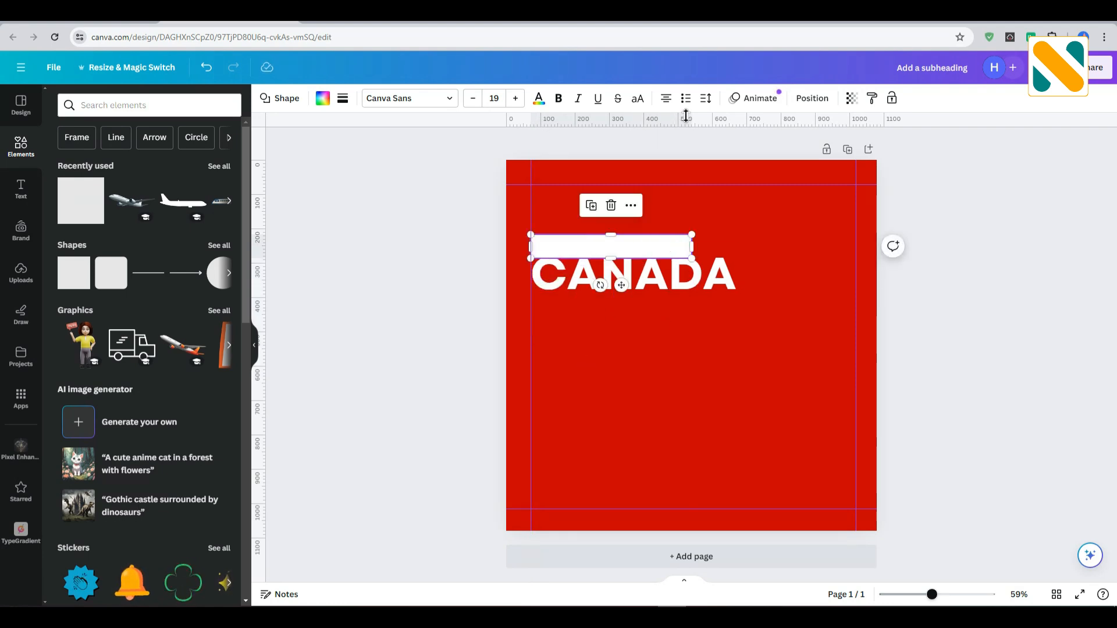
pyautogui.click(806, 101)
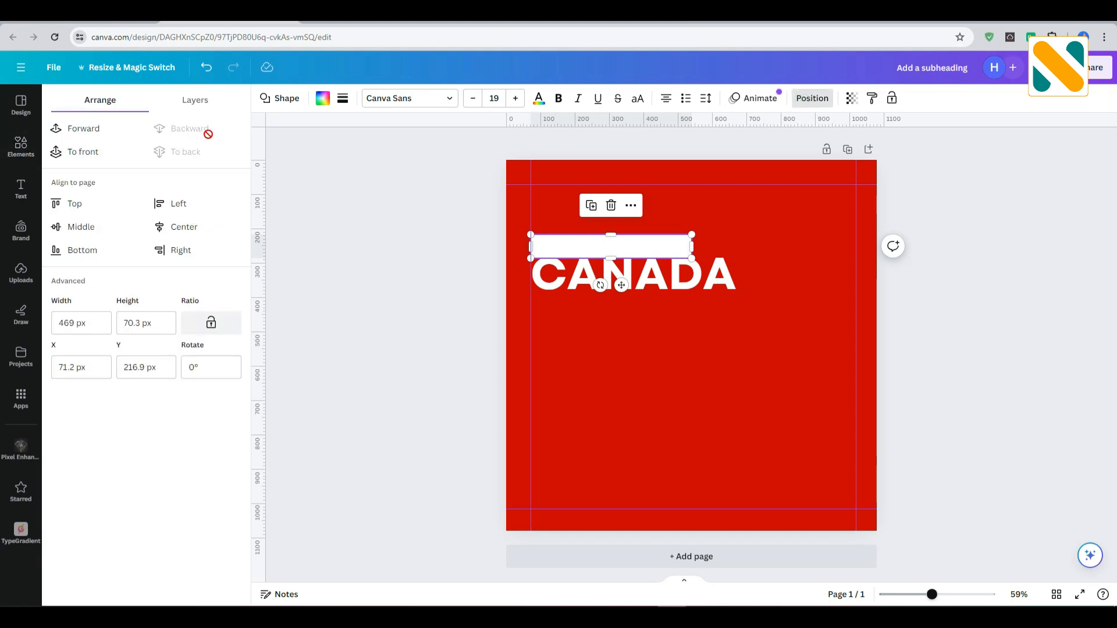
pyautogui.click(400, 237)
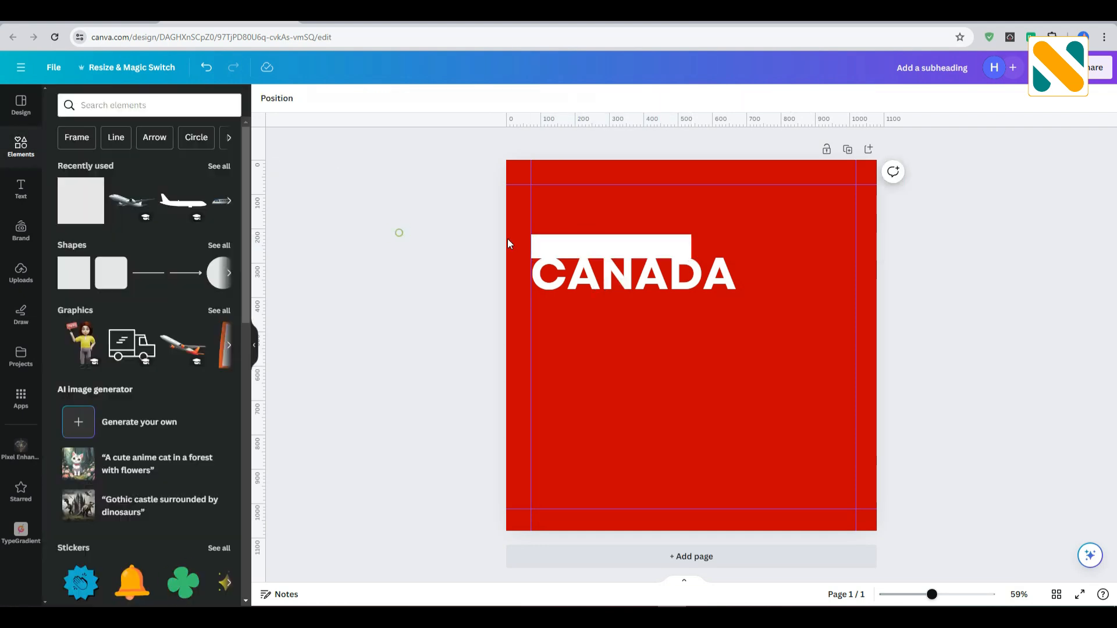
# Color TRAVELLING TO in the page's background red and move CANADA slightly down, clear of the white bar.
pyautogui.click(579, 240)
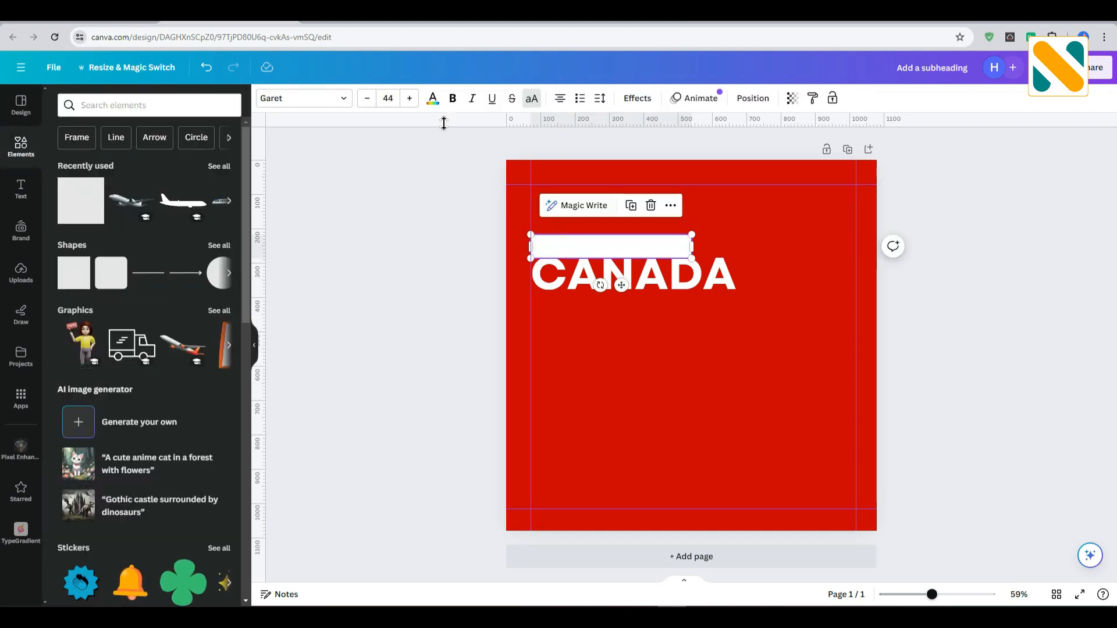
pyautogui.click(433, 100)
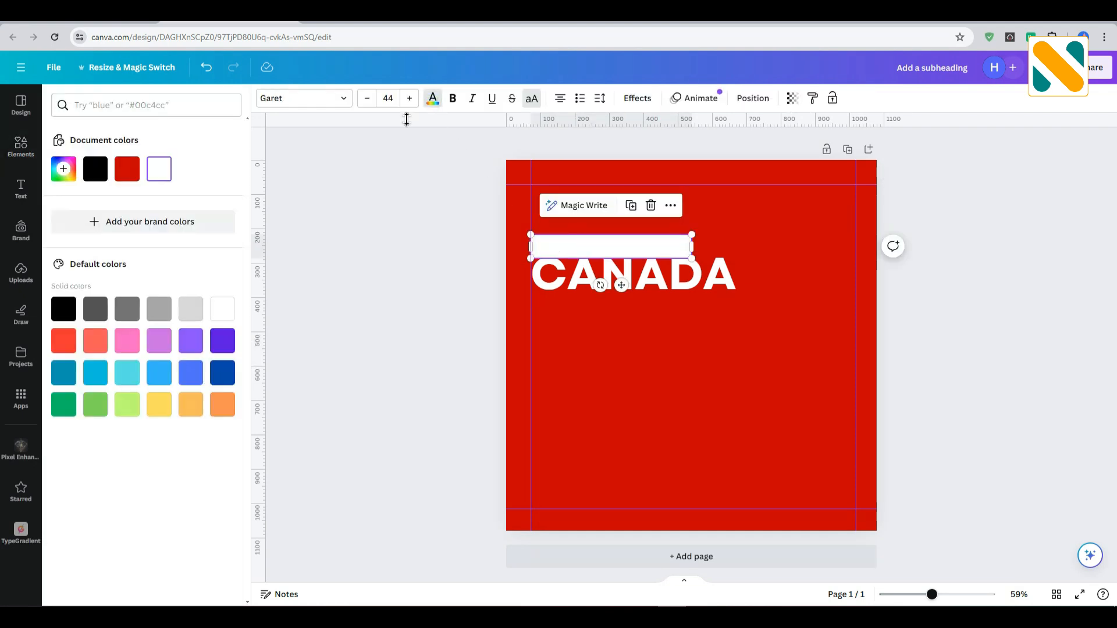
pyautogui.click(63, 341)
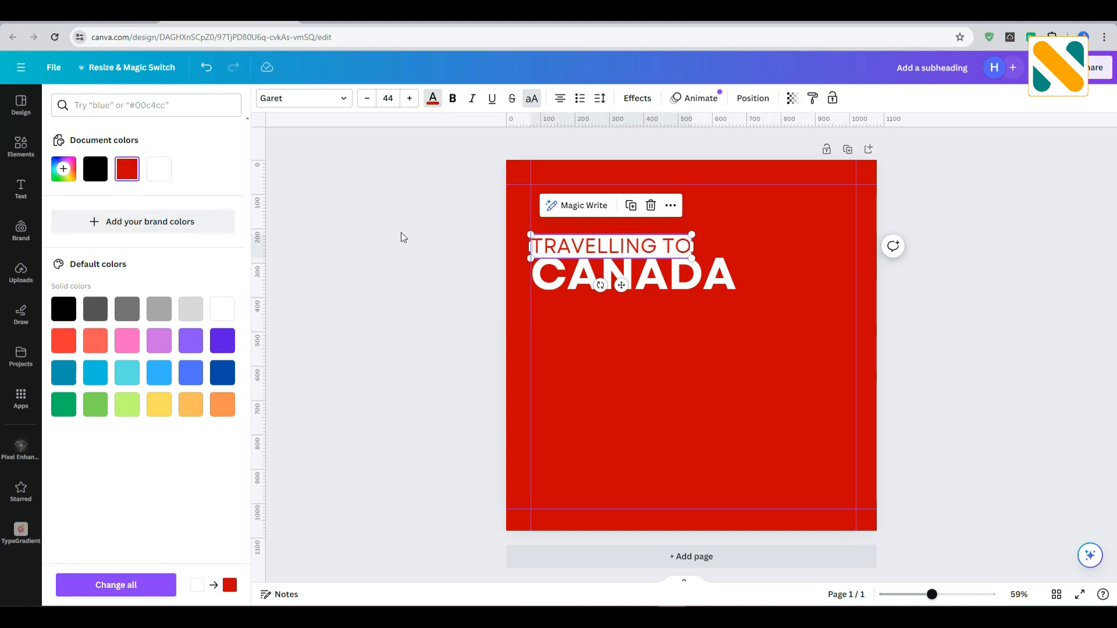
pyautogui.click(400, 234)
pyautogui.click(569, 278)
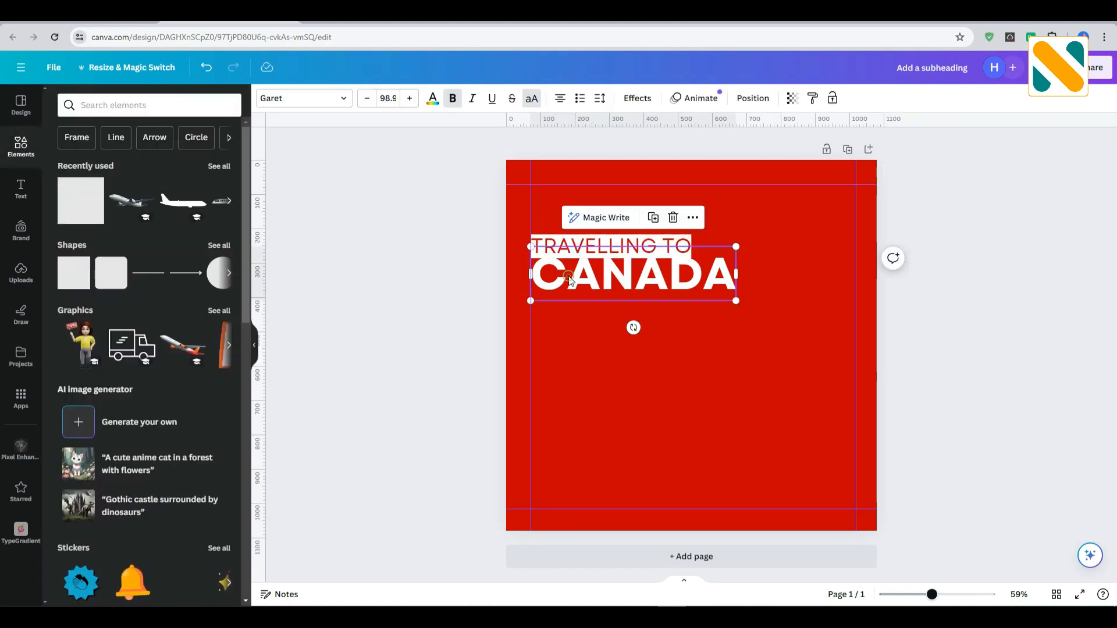
pyautogui.click(568, 313)
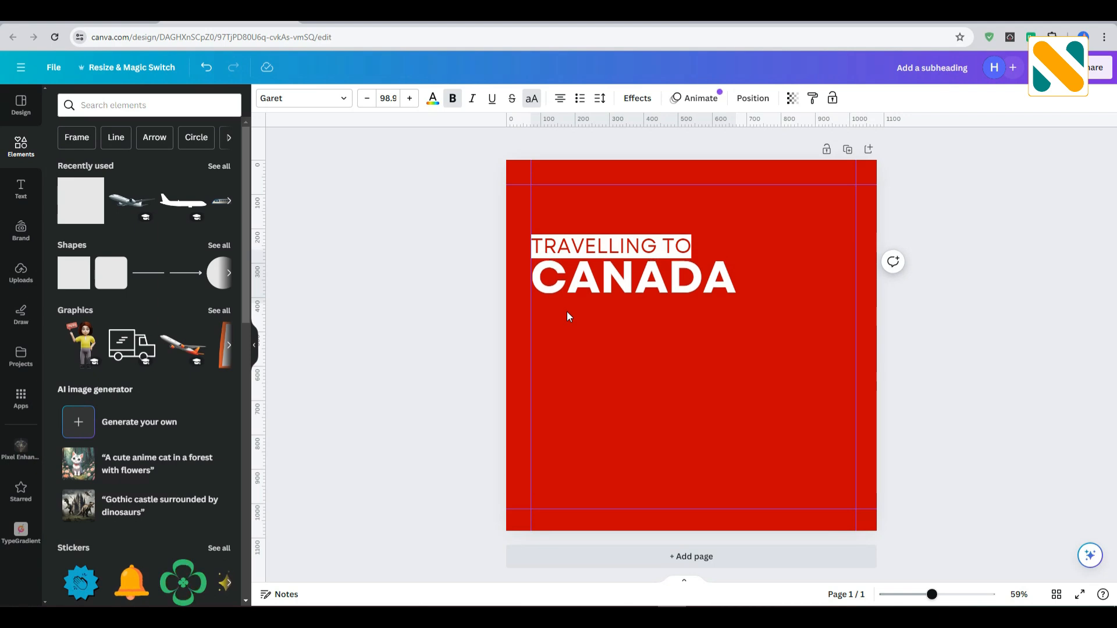
# Widen the white bar slightly to the right and nudge the TRAVELLING TO text right within it.
pyautogui.click(558, 246)
pyautogui.keyDown('ctrl'); pyautogui.click(558, 244); pyautogui.keyUp('ctrl')
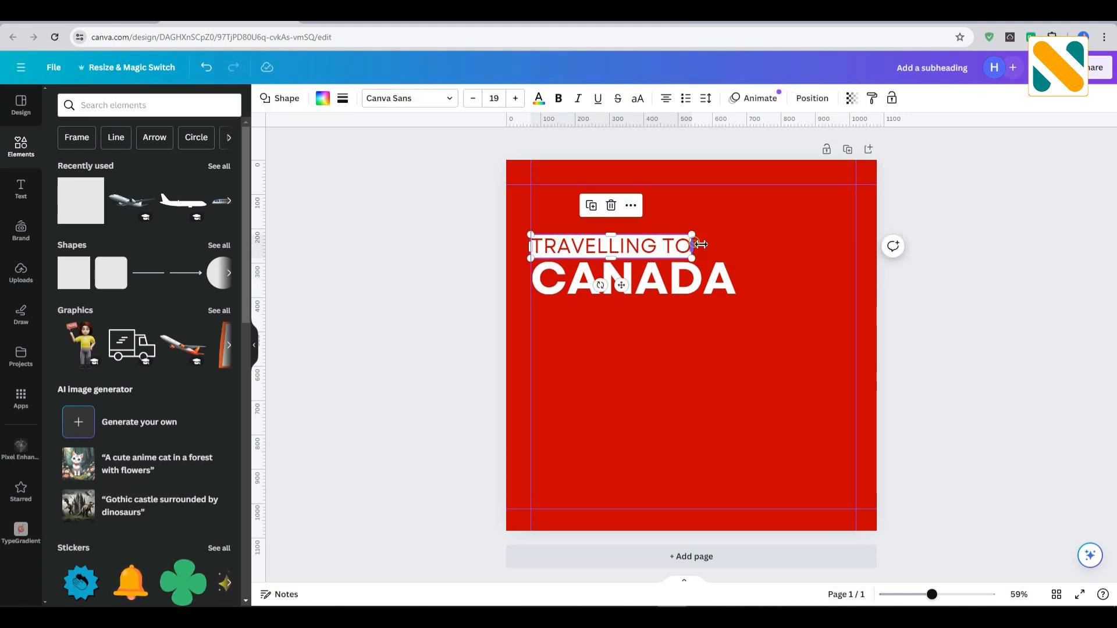
pyautogui.moveTo(700, 245); pyautogui.dragTo(703, 244)
pyautogui.click(670, 246)
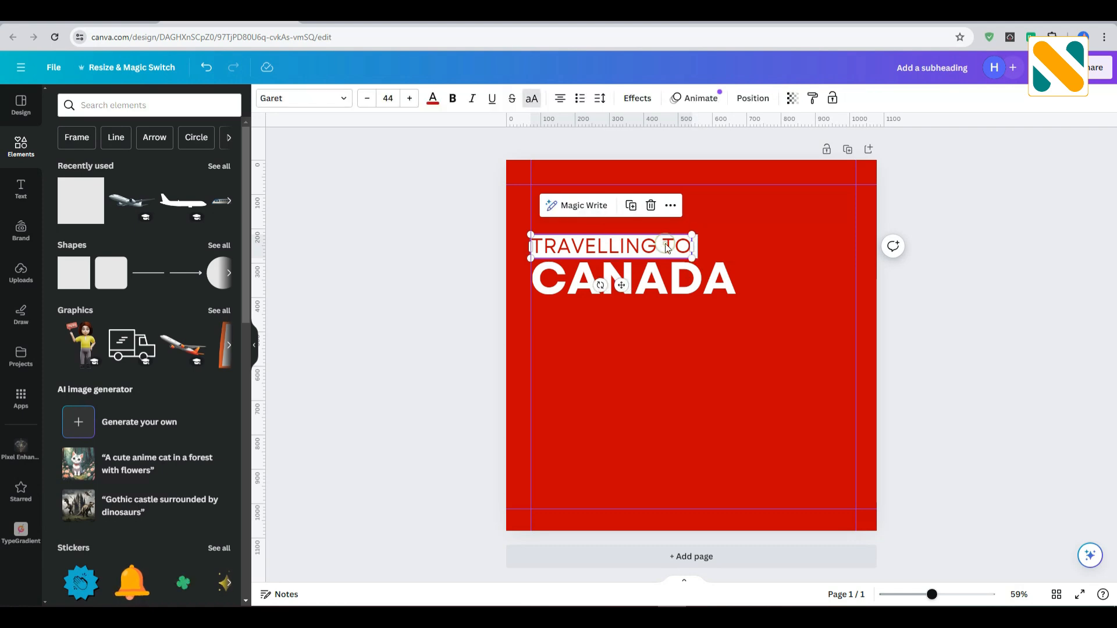
pyautogui.press('Right')
pyautogui.press('Right')
pyautogui.press('Right')
pyautogui.press('Right')
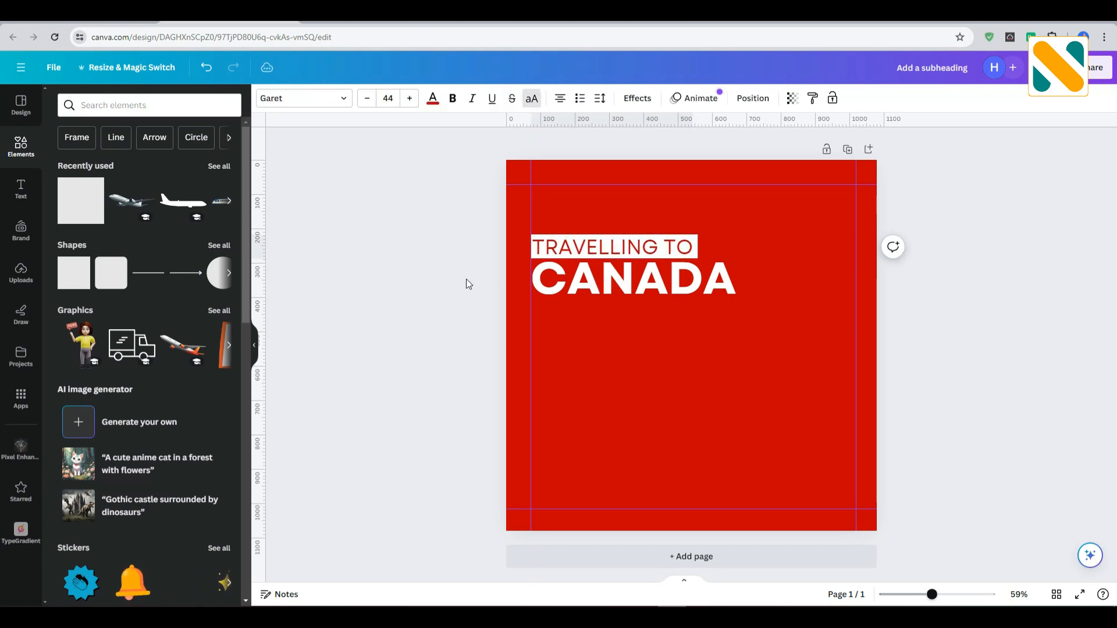
# Nudge the CANADA text slightly left so it lines up with the start of the white bar above.
pyautogui.click(465, 280)
pyautogui.click(533, 291)
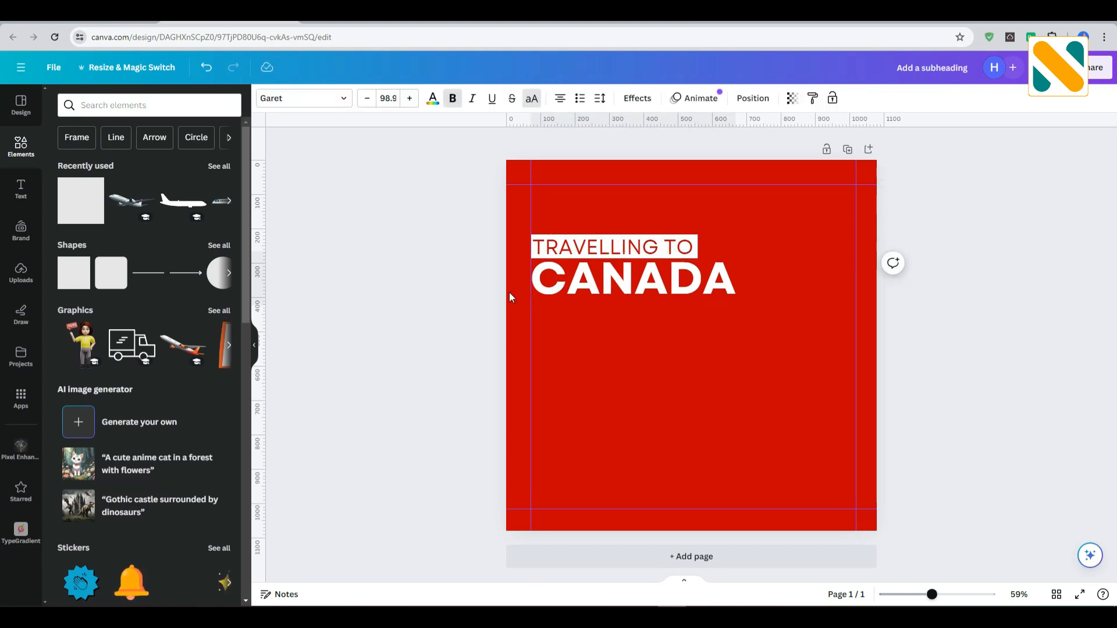
pyautogui.click(485, 293)
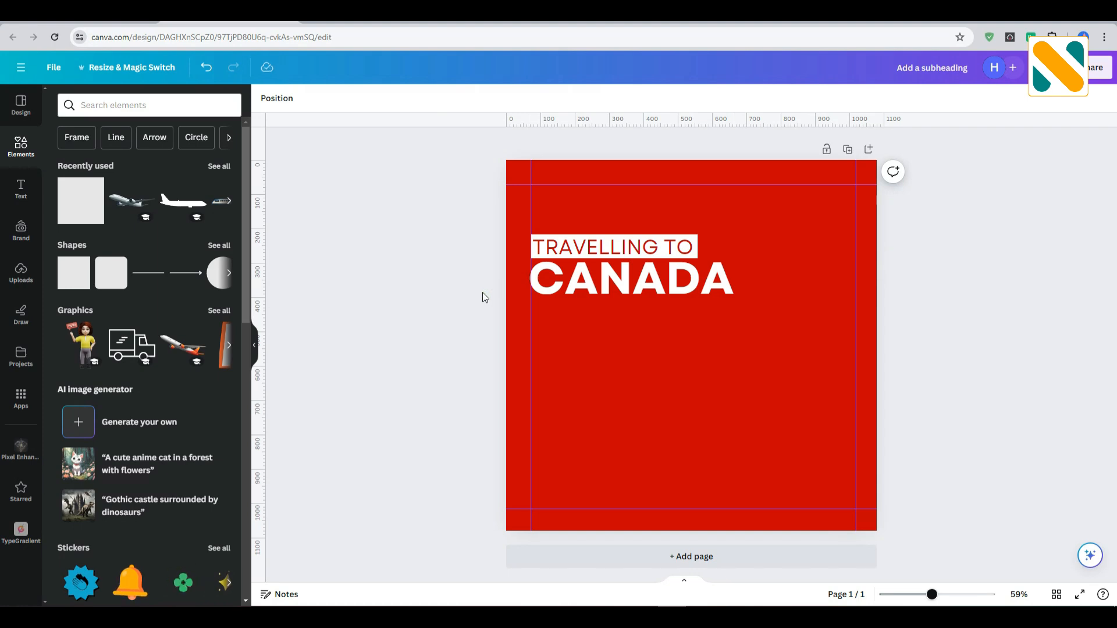
# Search the graphics for "canada", add the map filled with the Canadian flag, and shrink it beside the TRAVELLING TO bar.
pyautogui.click(140, 107)
pyautogui.write('canada')
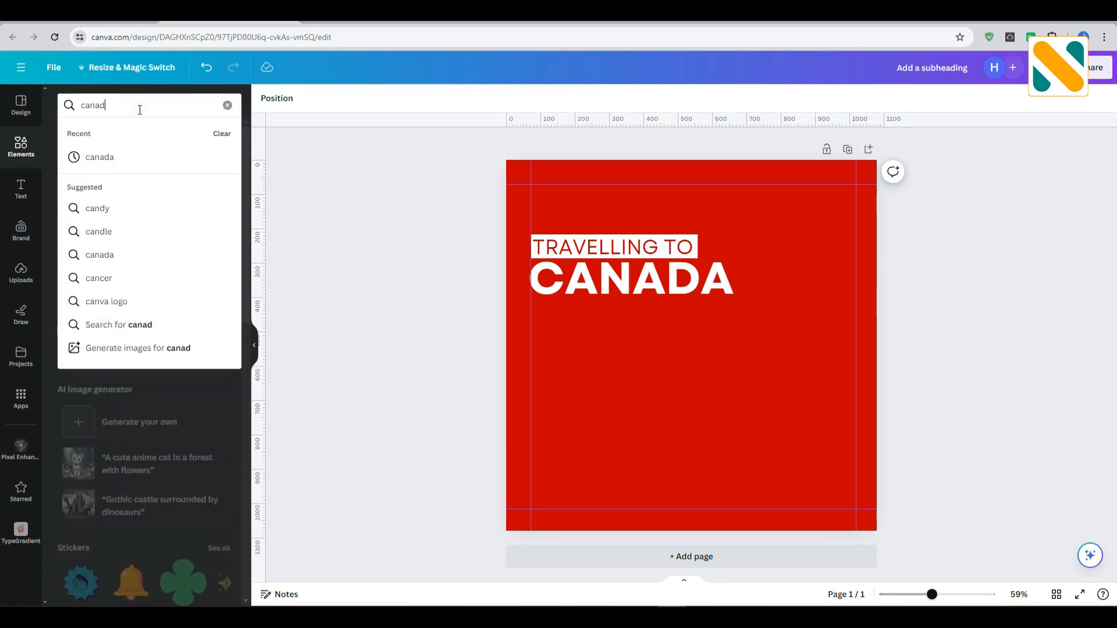
pyautogui.press('Return')
pyautogui.click(99, 132)
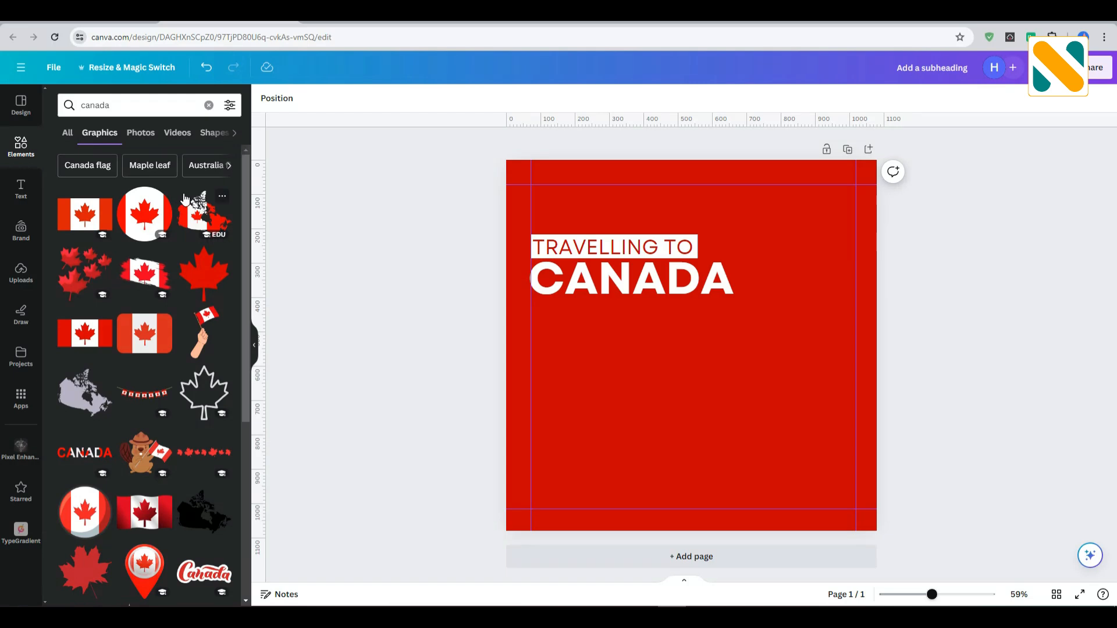
pyautogui.click(226, 231)
pyautogui.moveTo(672, 361); pyautogui.dragTo(750, 224)
pyautogui.moveTo(846, 134); pyautogui.dragTo(716, 243)
pyautogui.click(734, 354)
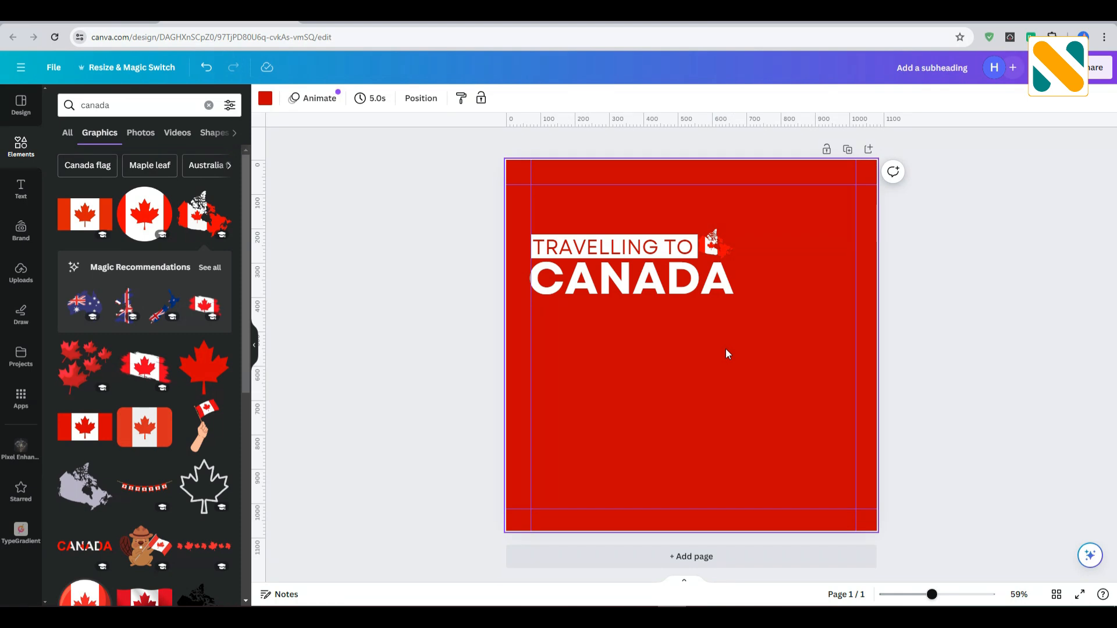
# Add the uploaded ANA airplane image to the page and remove its white background.
pyautogui.click(16, 287)
pyautogui.click(115, 247)
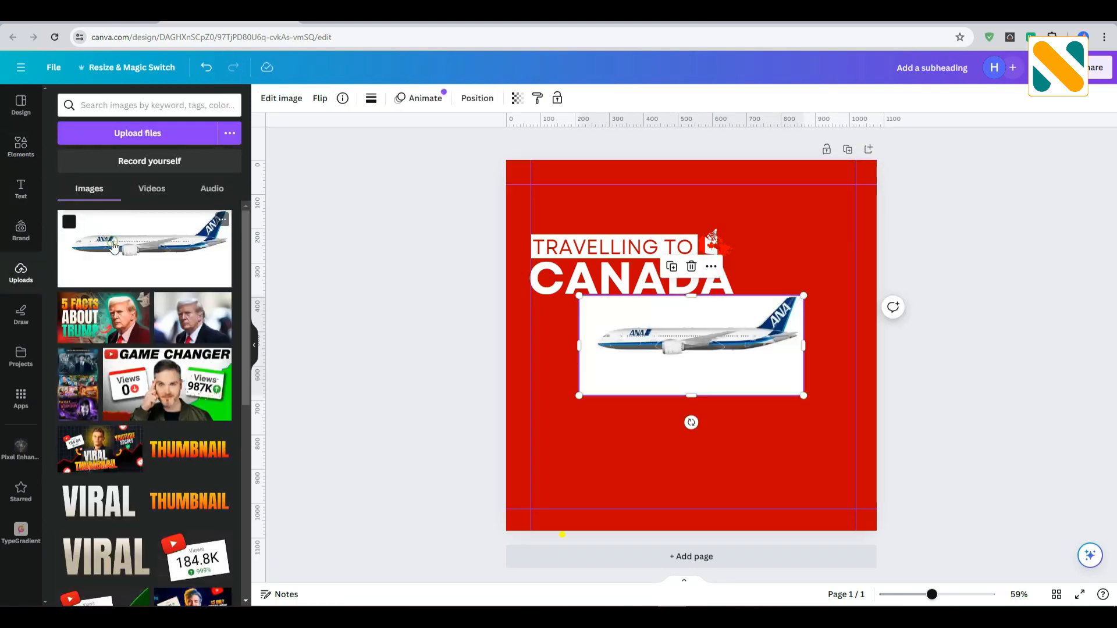
pyautogui.click(282, 98)
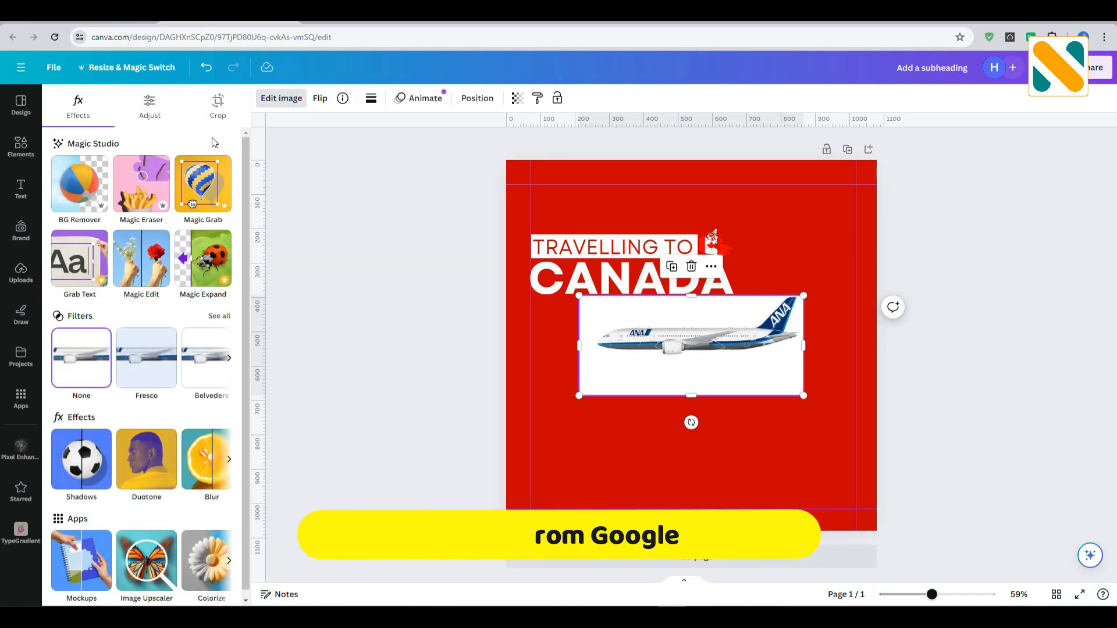
pyautogui.click(80, 183)
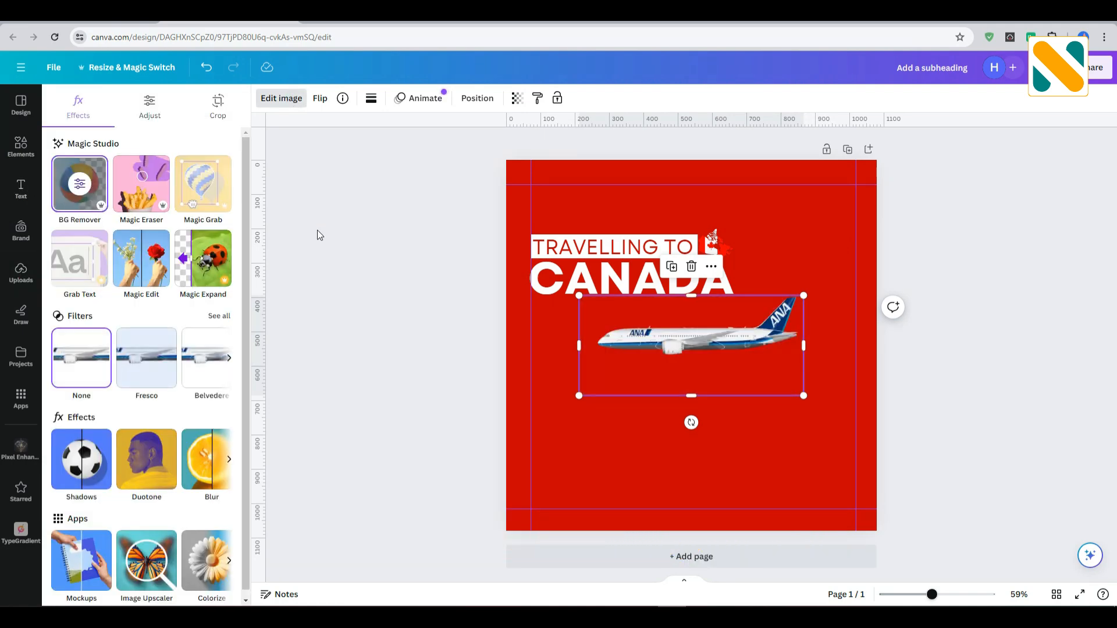
pyautogui.click(317, 233)
# Shrink the airplane and place it directly below the CANADA text, near the left guide.
pyautogui.moveTo(643, 356); pyautogui.dragTo(594, 352)
pyautogui.moveTo(756, 394); pyautogui.dragTo(704, 378)
pyautogui.moveTo(614, 330); pyautogui.dragTo(606, 340)
pyautogui.click(657, 419)
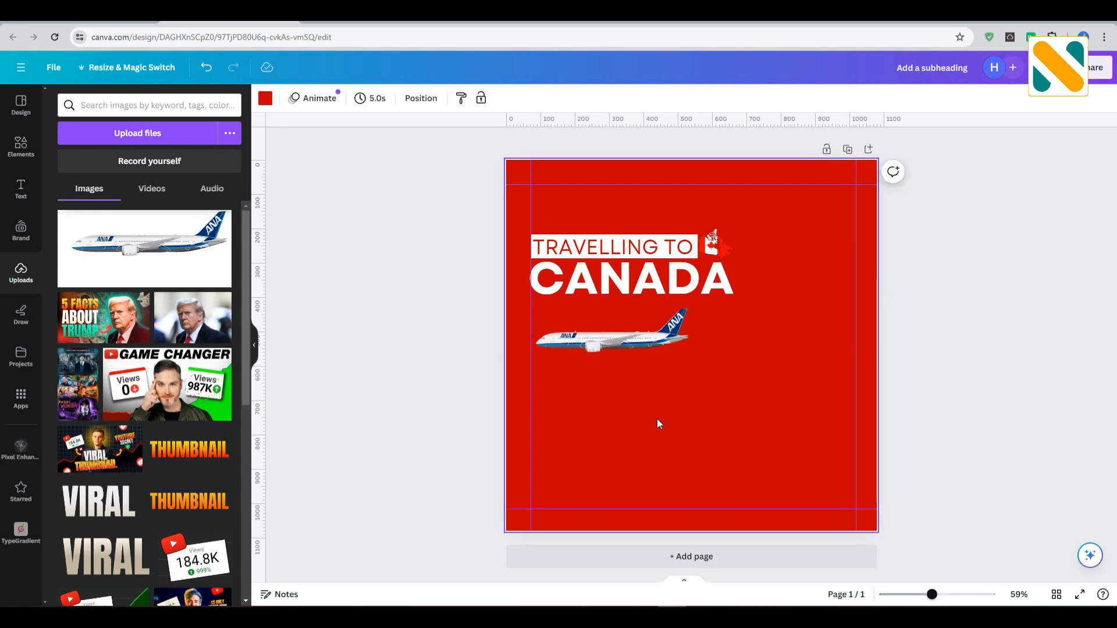
# Search the graphics for "paper corner" and add the silver curled paper corner to the page.
pyautogui.click(19, 150)
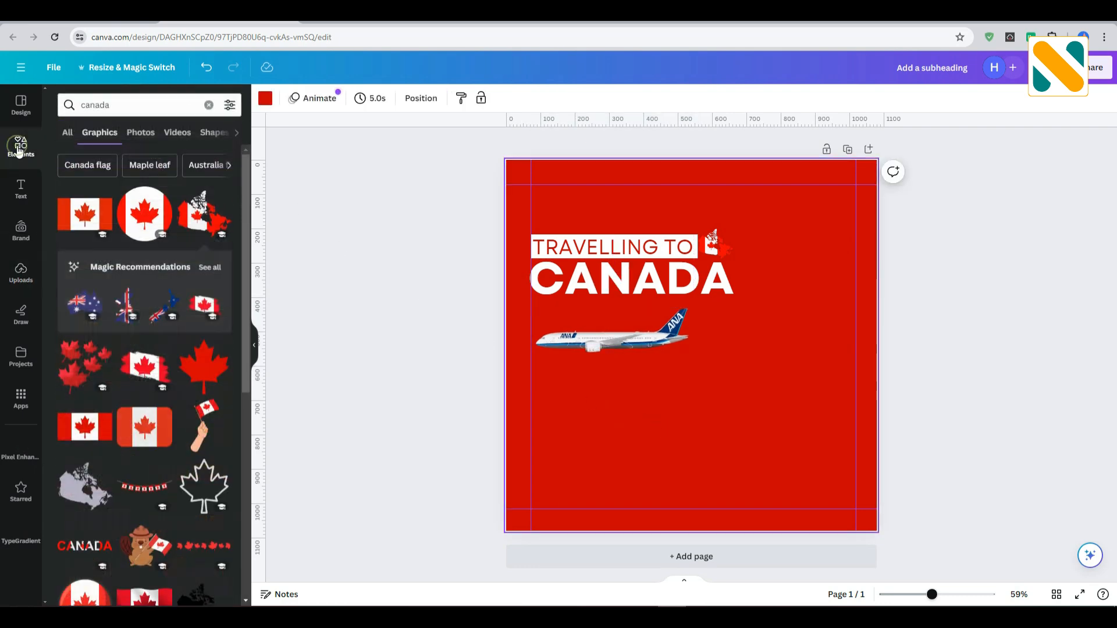
pyautogui.click(114, 103)
pyautogui.write('pa')
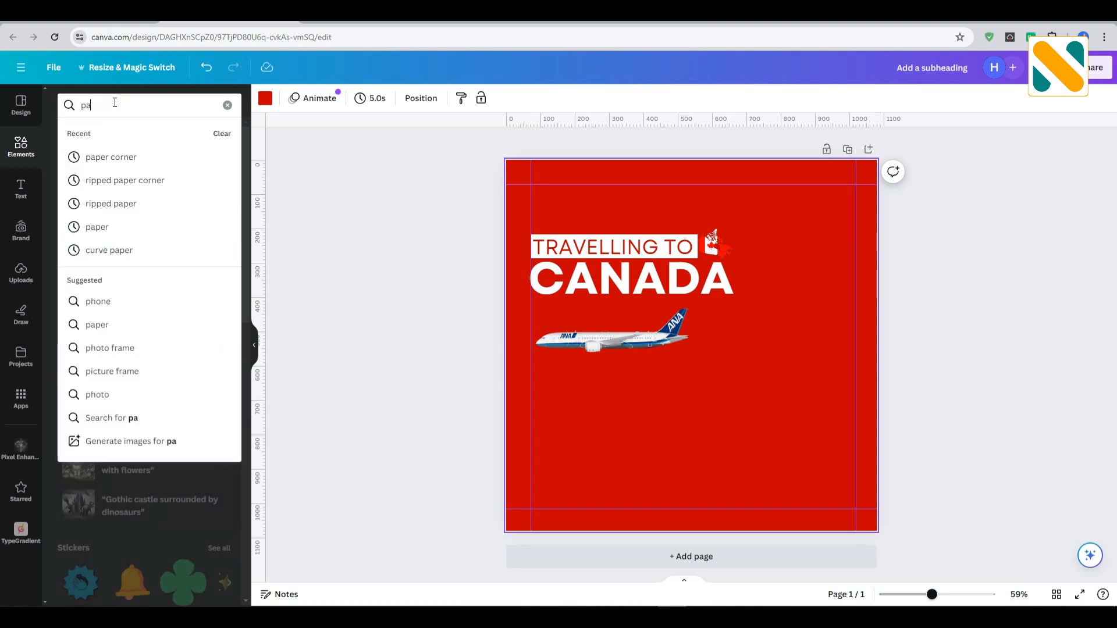
pyautogui.write('per corner')
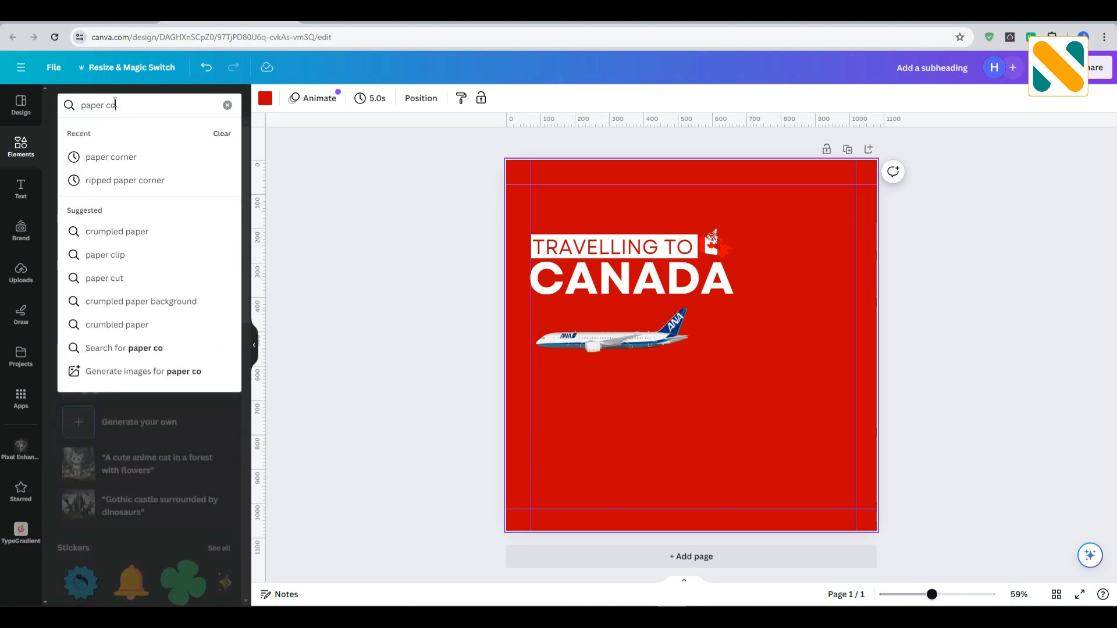
pyautogui.press('Return')
pyautogui.click(112, 139)
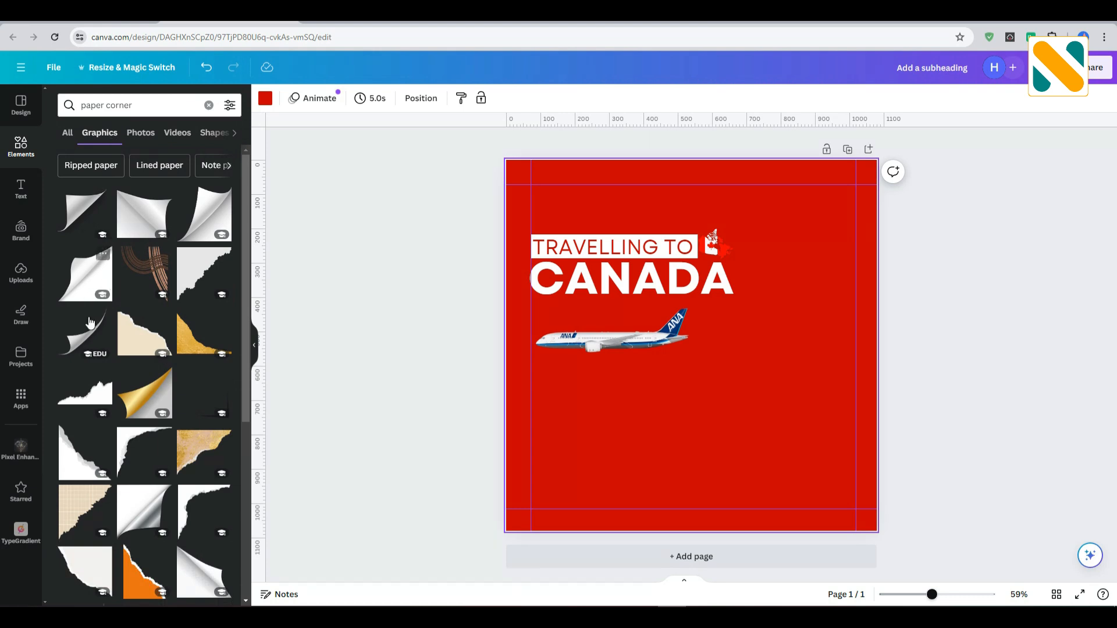
pyautogui.click(90, 323)
pyautogui.click(74, 216)
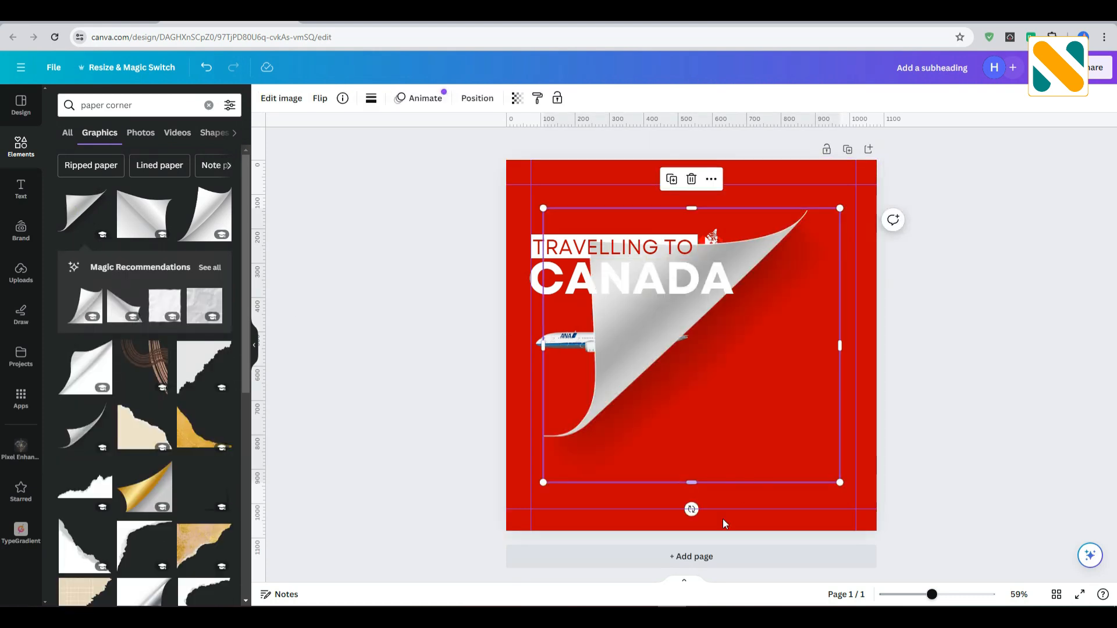
# Rotate the curled paper corner clockwise, shrink it, and place it against the page's right edge beside CANADA.
pyautogui.moveTo(691, 510); pyautogui.dragTo(646, 504)
pyautogui.moveTo(630, 378); pyautogui.dragTo(715, 340)
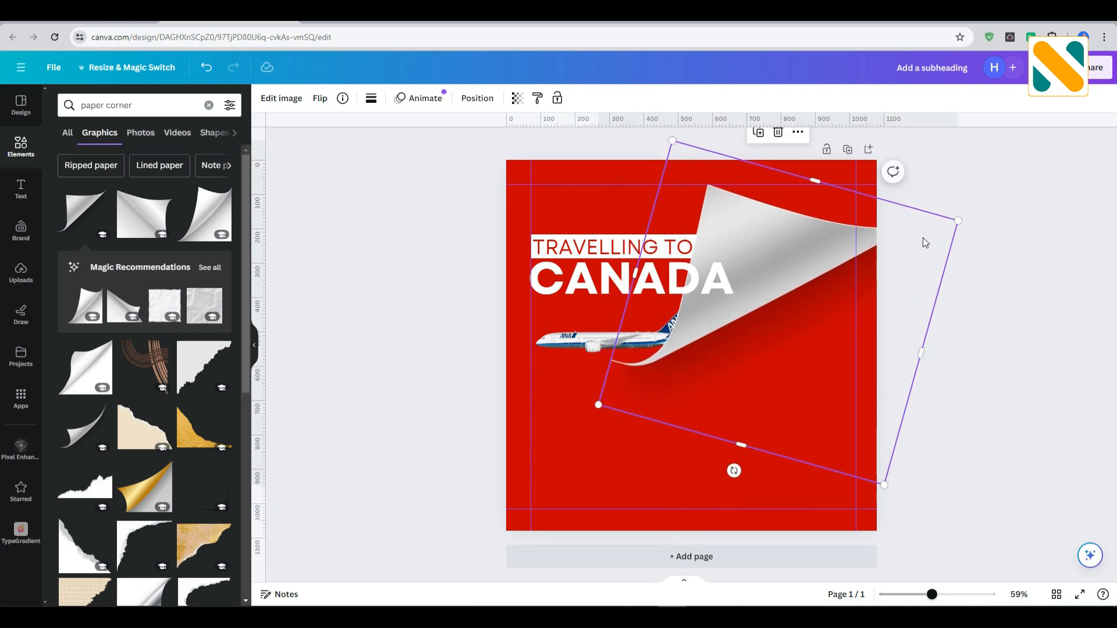
pyautogui.moveTo(963, 220); pyautogui.dragTo(856, 269)
pyautogui.moveTo(822, 316); pyautogui.dragTo(847, 291)
pyautogui.moveTo(703, 179); pyautogui.dragTo(711, 190)
# Shift the airplane and the paper curl so that the plane's tail meets the curl's lower tip.
pyautogui.click(629, 363)
pyautogui.moveTo(624, 349); pyautogui.dragTo(625, 356)
pyautogui.moveTo(767, 293); pyautogui.dragTo(780, 304)
pyautogui.moveTo(640, 356); pyautogui.dragTo(661, 353)
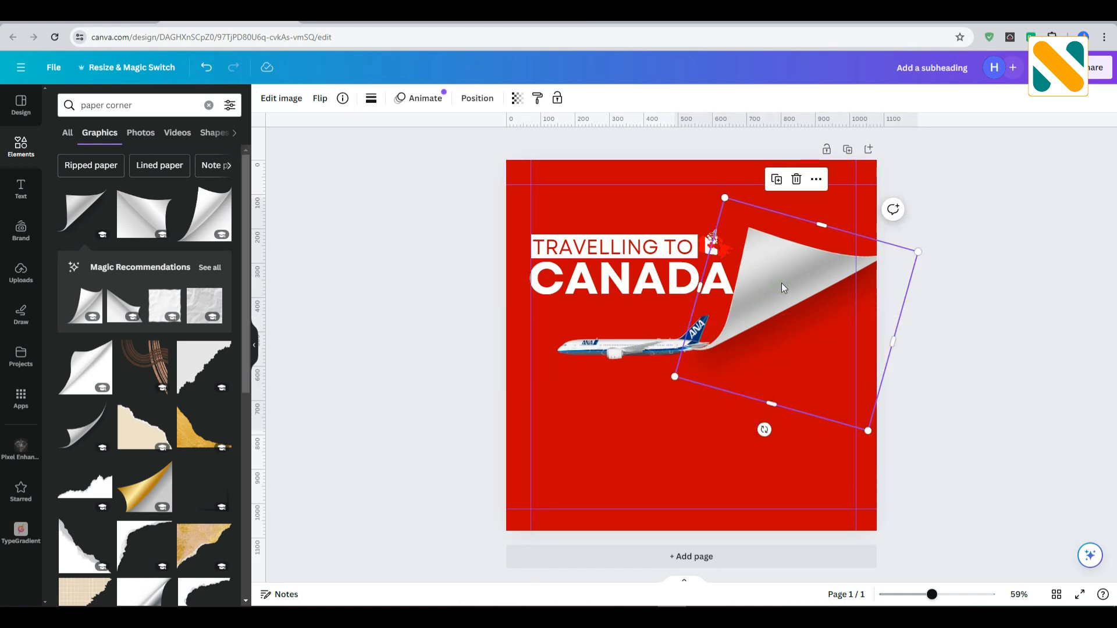
# Duplicate the curled paper corner and move the copy below the original.
pyautogui.click(817, 181)
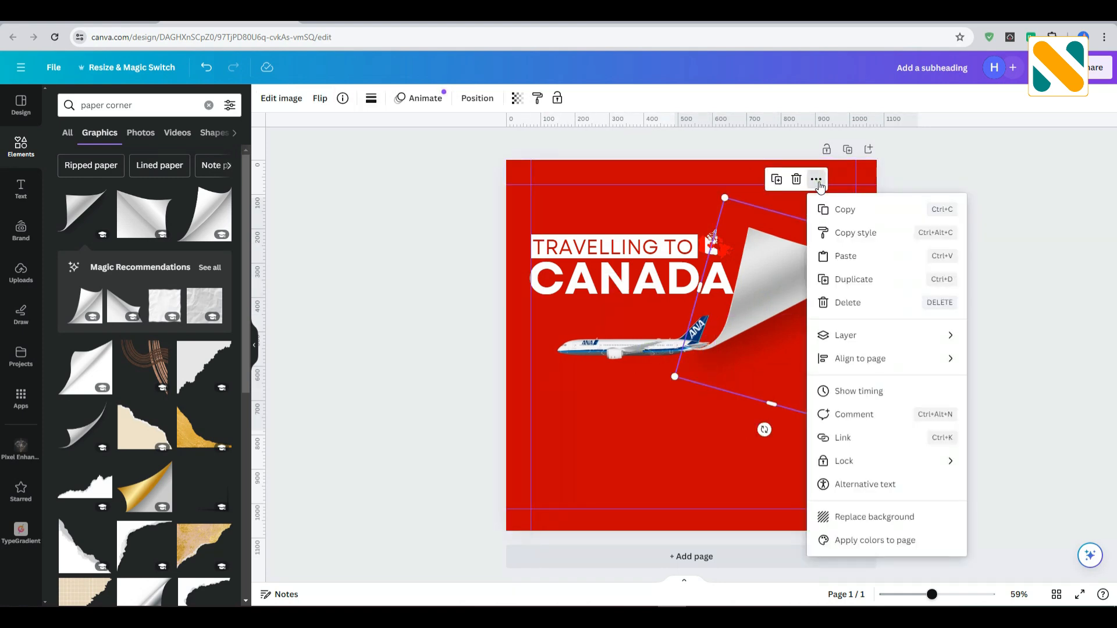
pyautogui.click(853, 279)
pyautogui.click(761, 457)
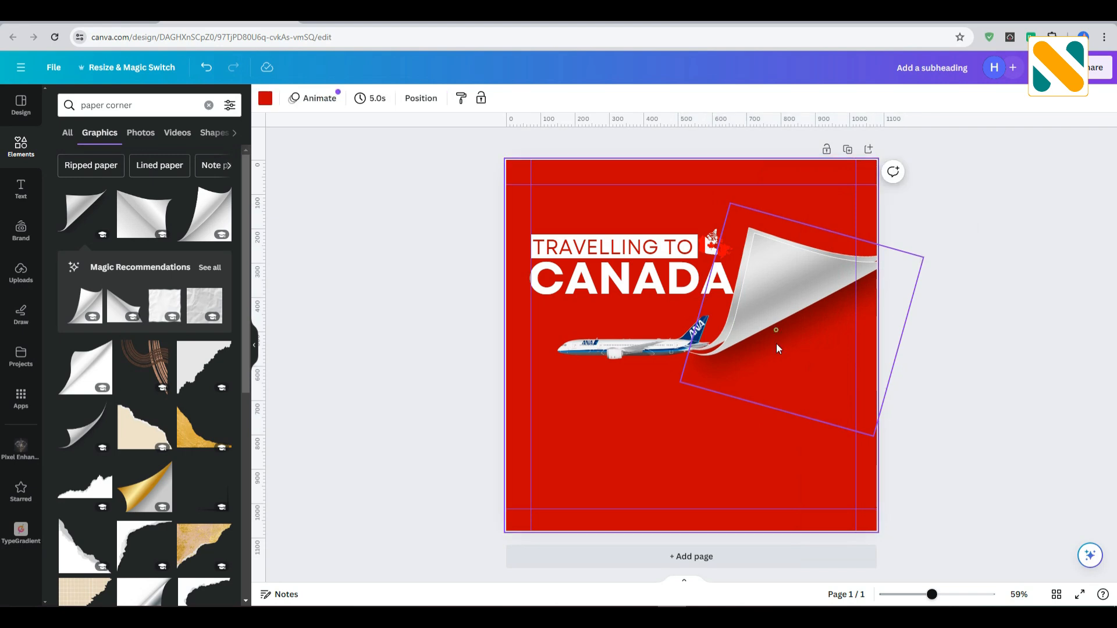
pyautogui.moveTo(778, 348); pyautogui.dragTo(775, 390)
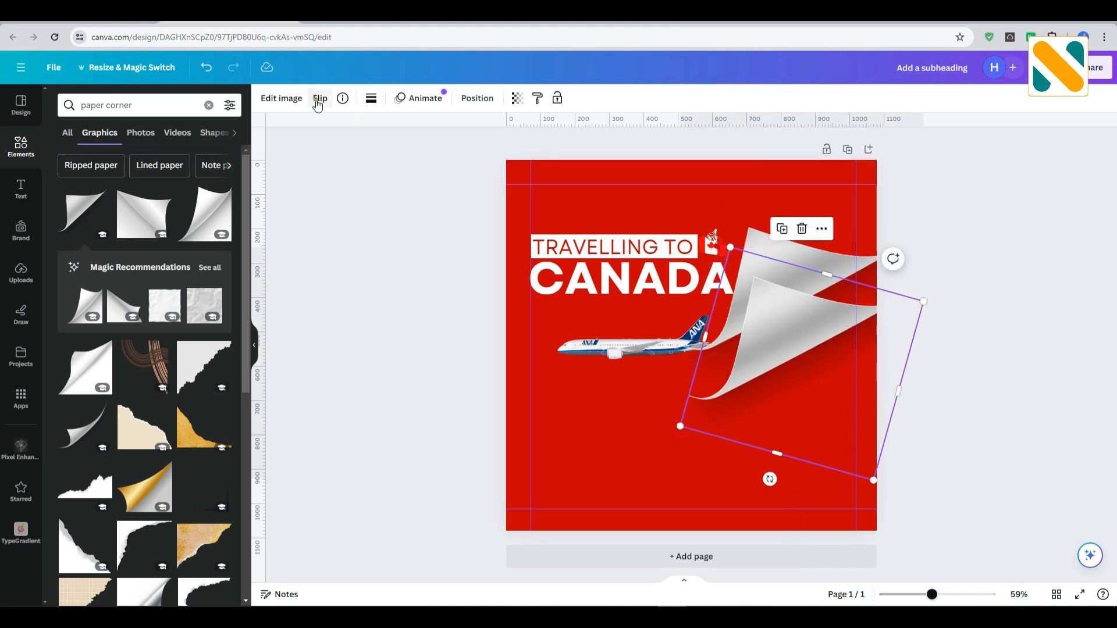
# Flip the copied paper curl, then rotate and move it so it mirrors the upper curl from the airplane's tail.
pyautogui.click(319, 99)
pyautogui.click(361, 129)
pyautogui.moveTo(771, 480); pyautogui.dragTo(512, 256)
pyautogui.moveTo(789, 420); pyautogui.dragTo(774, 380)
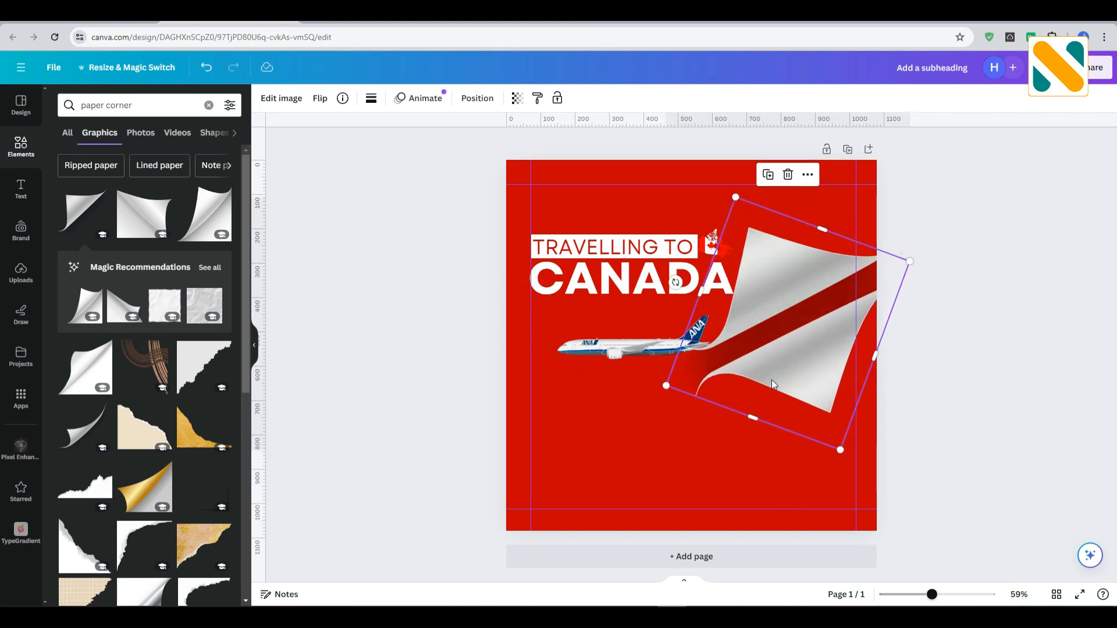
pyautogui.moveTo(676, 283); pyautogui.dragTo(717, 247)
pyautogui.moveTo(773, 353); pyautogui.dragTo(790, 365)
pyautogui.moveTo(722, 248); pyautogui.dragTo(737, 238)
pyautogui.moveTo(759, 308); pyautogui.dragTo(765, 322)
pyautogui.moveTo(743, 253); pyautogui.dragTo(769, 257)
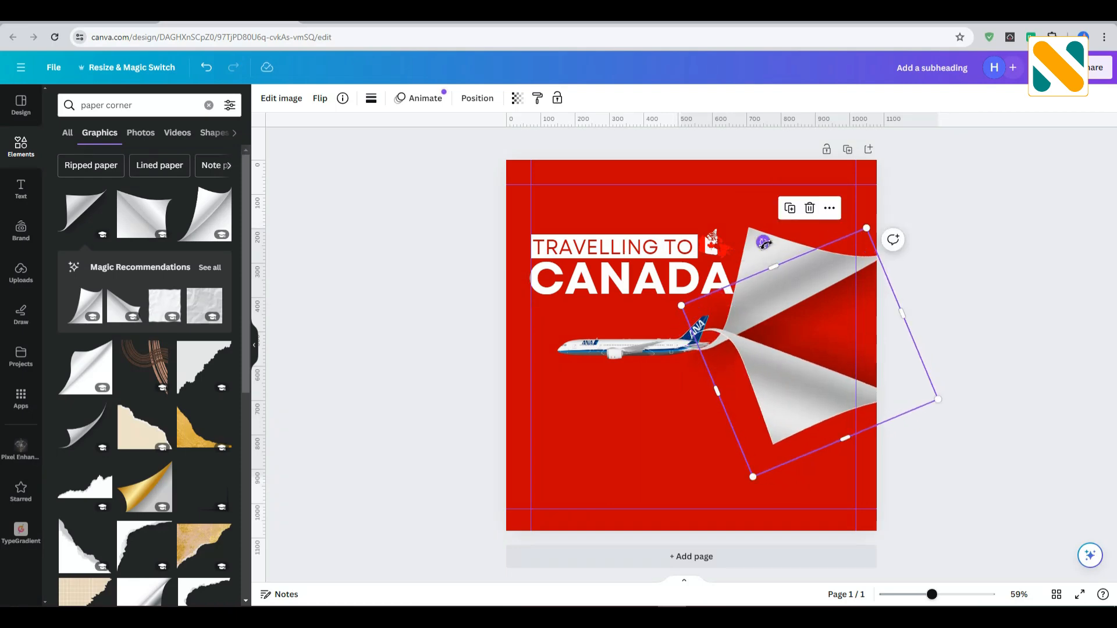
# Adjust the rotation and position of both paper curls so they open wider from the airplane's tail.
pyautogui.click(780, 255)
pyautogui.moveTo(765, 430); pyautogui.dragTo(781, 460)
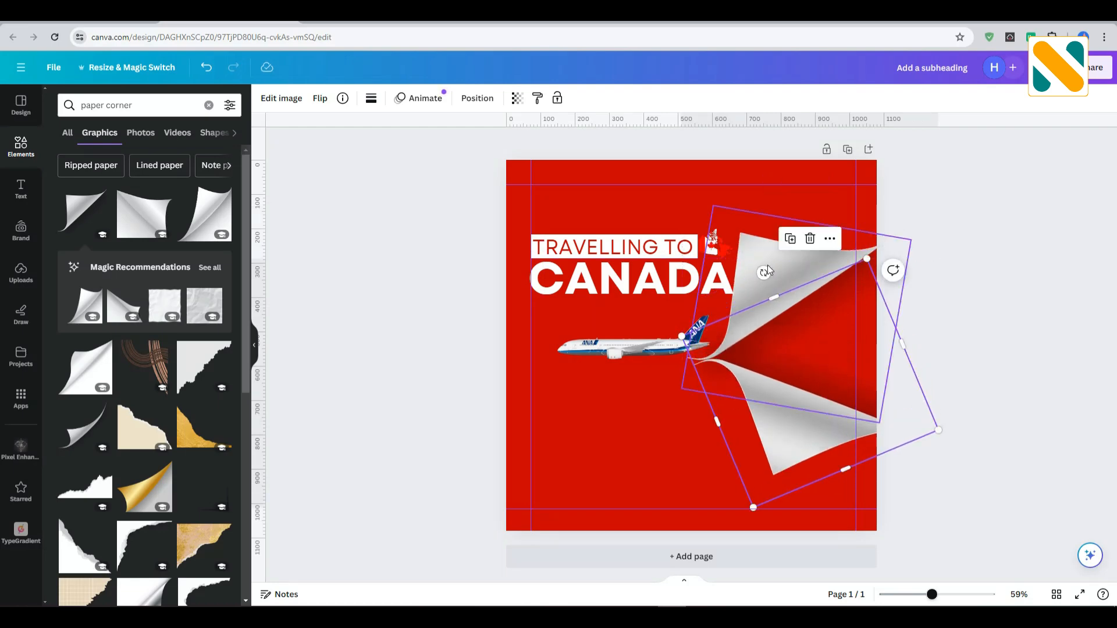
pyautogui.moveTo(764, 272); pyautogui.dragTo(790, 277)
pyautogui.click(991, 335)
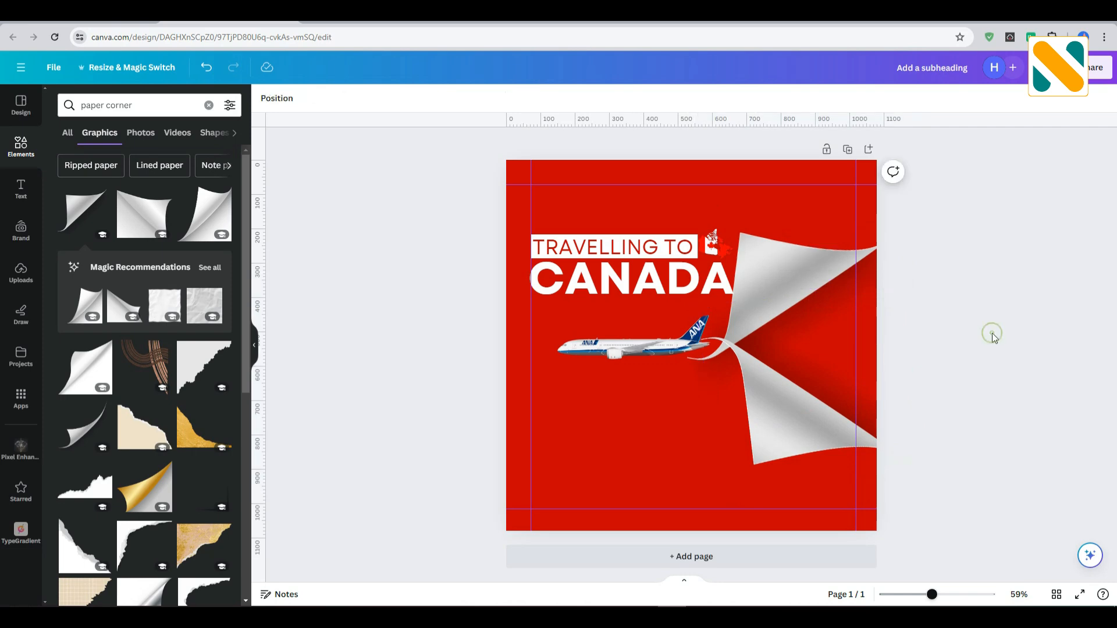
# Align the tips of the two paper curls and move both curls together to just behind the airplane's tail.
pyautogui.moveTo(756, 381); pyautogui.dragTo(742, 392)
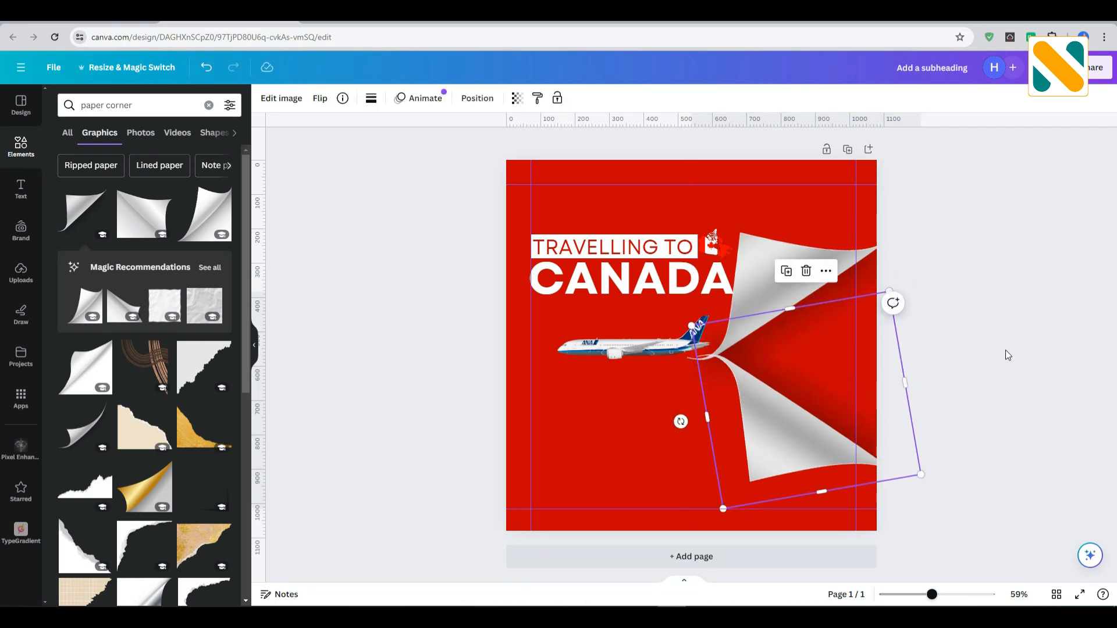
pyautogui.click(925, 443)
pyautogui.moveTo(925, 443); pyautogui.dragTo(789, 336)
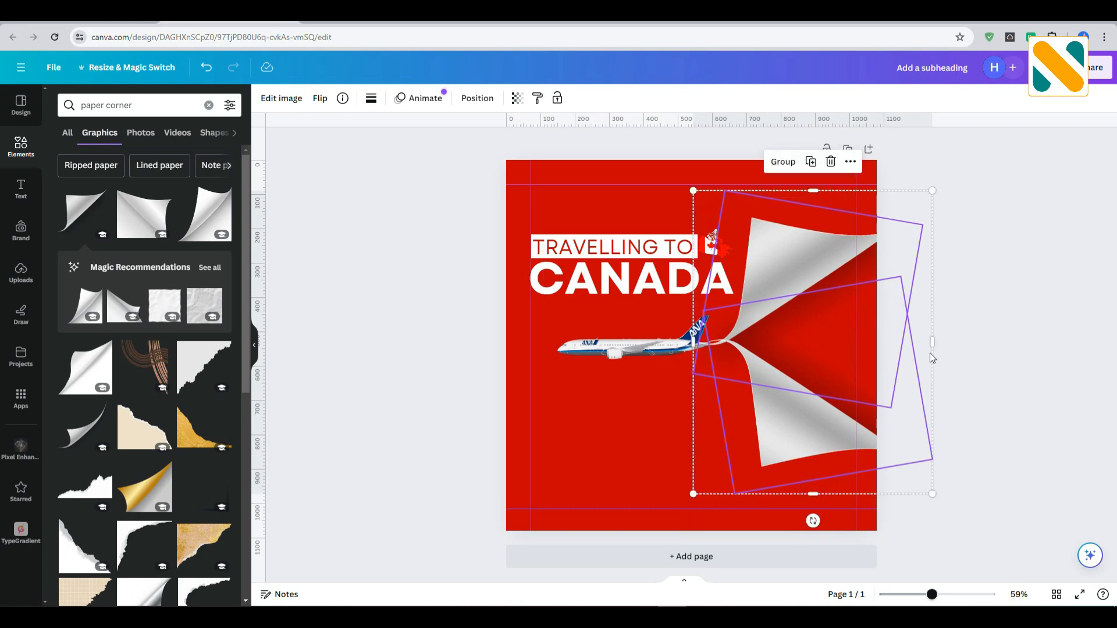
pyautogui.click(994, 344)
# Enlarge the airplane to about 682 × 303 px, with its tail at the curls' tips, and layer it at the front.
pyautogui.moveTo(640, 358); pyautogui.dragTo(671, 357)
pyautogui.moveTo(573, 390); pyautogui.dragTo(460, 440)
pyautogui.moveTo(460, 314); pyautogui.dragTo(511, 337)
pyautogui.moveTo(569, 377); pyautogui.dragTo(573, 347)
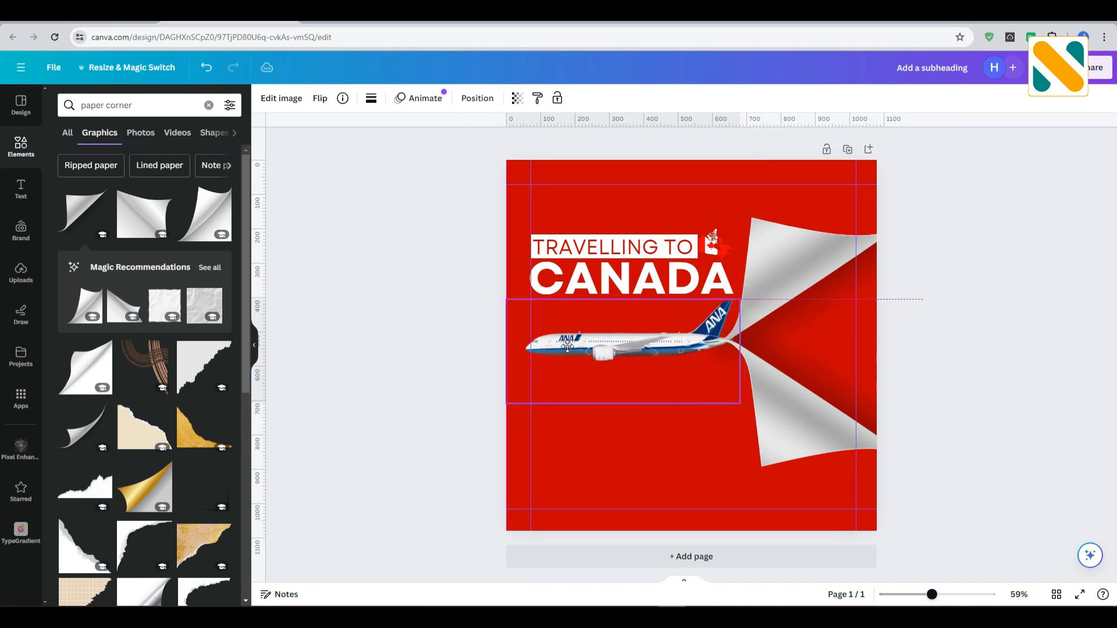
pyautogui.click(477, 98)
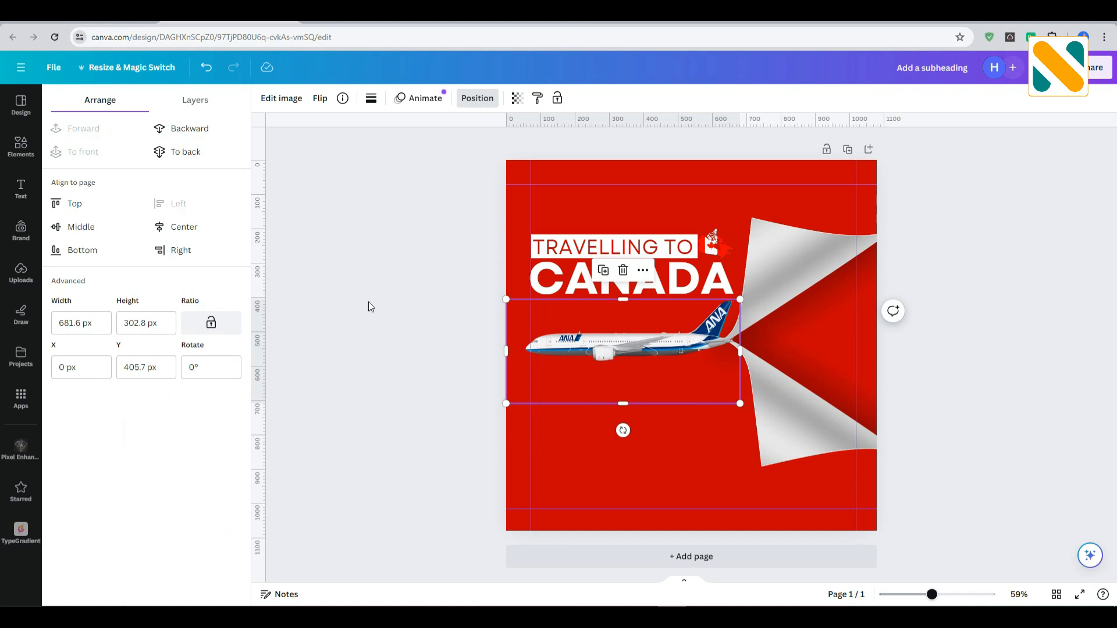
pyautogui.click(395, 314)
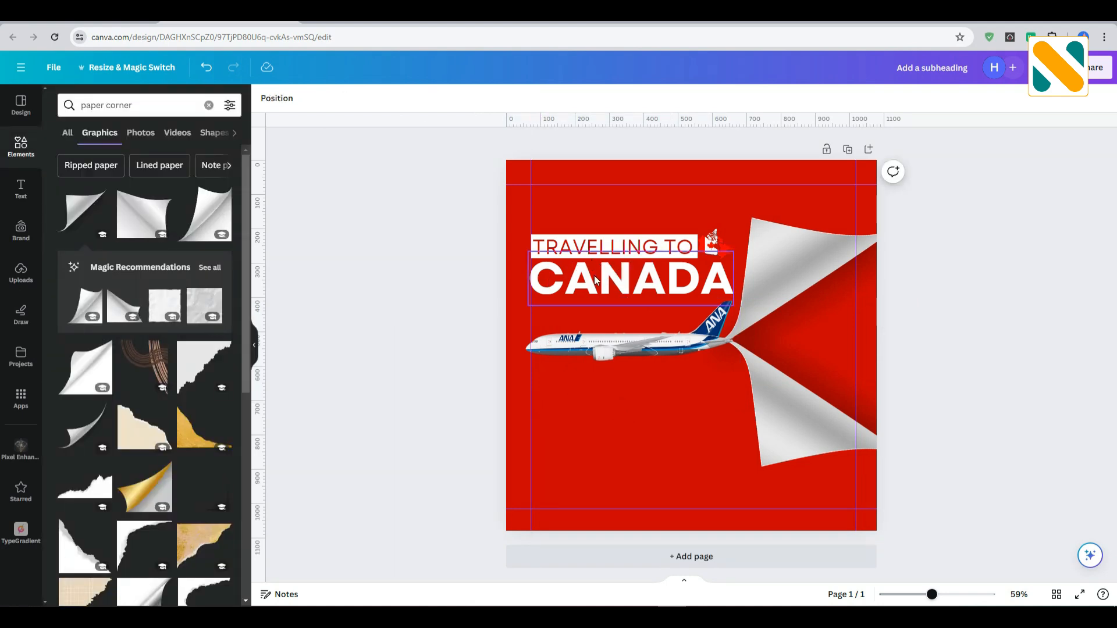
# Duplicate the CANADA text below the airplane and change the copy to GRAB THE on one line and SPECIAL DISCOUNT on the next.
pyautogui.moveTo(594, 298); pyautogui.dragTo(593, 413)
pyautogui.doubleClick(594, 413)
pyautogui.write('GRAB THE')
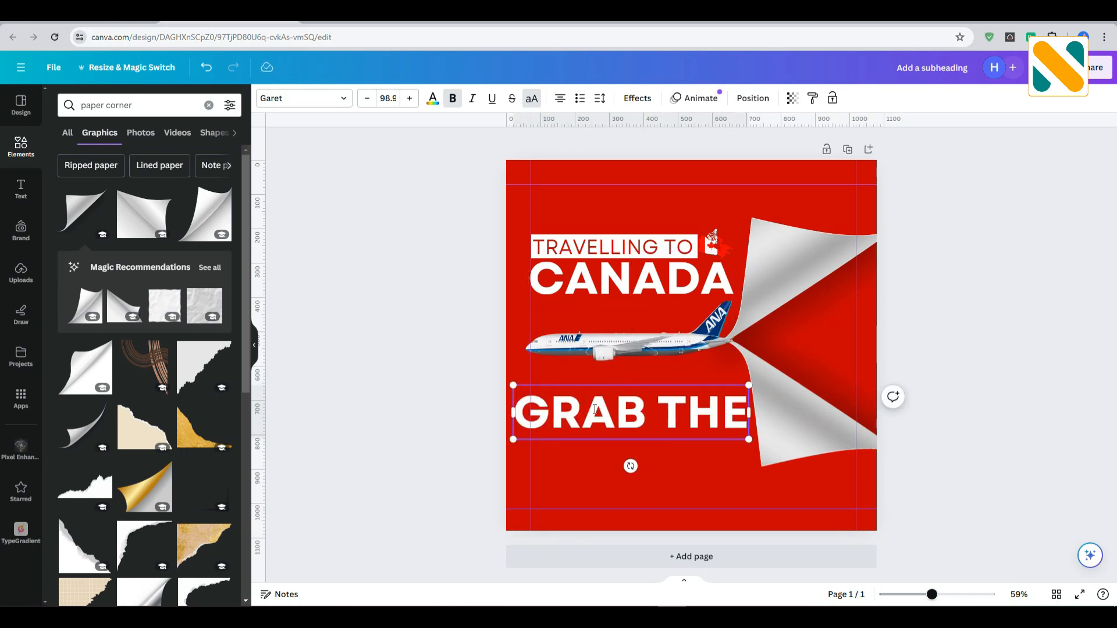
pyautogui.press('Return')
pyautogui.write('SPECIAL DISCOUNT')
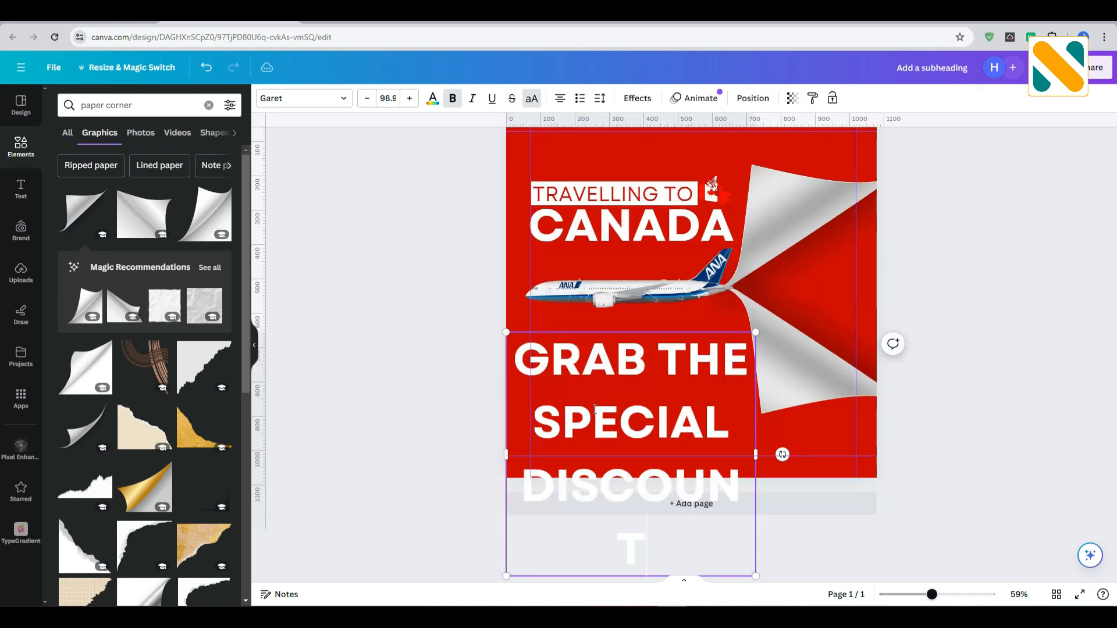
# Widen the discount text box to fit SPECIAL DISCOUNT on one line, left-align the text and shrink it below the airplane.
pyautogui.moveTo(756, 450); pyautogui.dragTo(1032, 410)
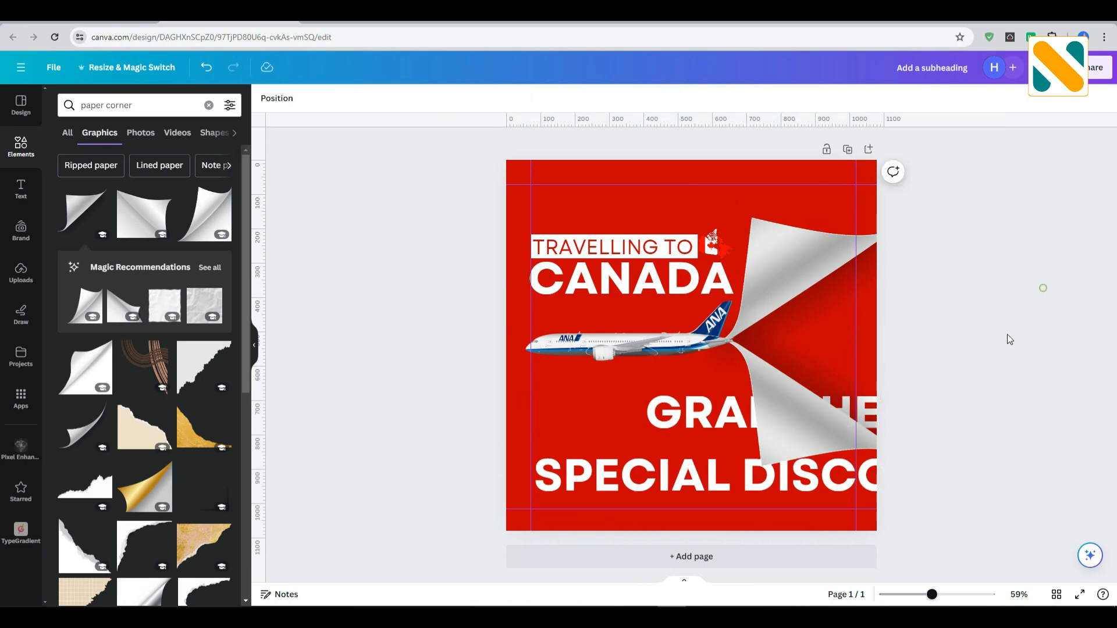
pyautogui.click(559, 100)
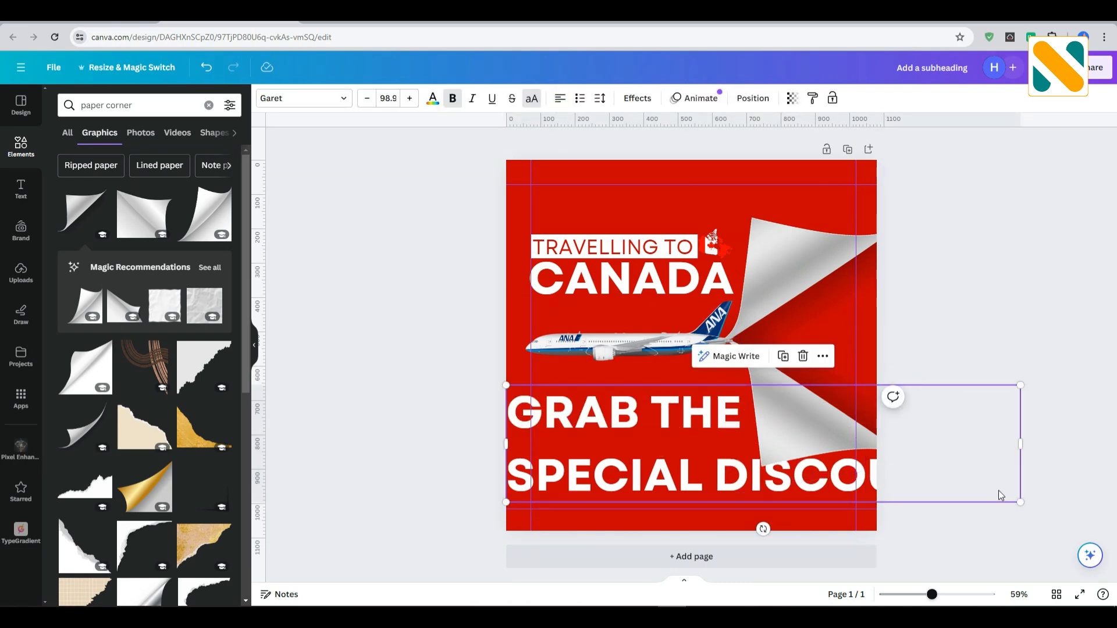
pyautogui.moveTo(1028, 505); pyautogui.dragTo(623, 412)
pyautogui.click(570, 400)
pyautogui.click(596, 428)
pyautogui.click(570, 398)
pyautogui.click(604, 443)
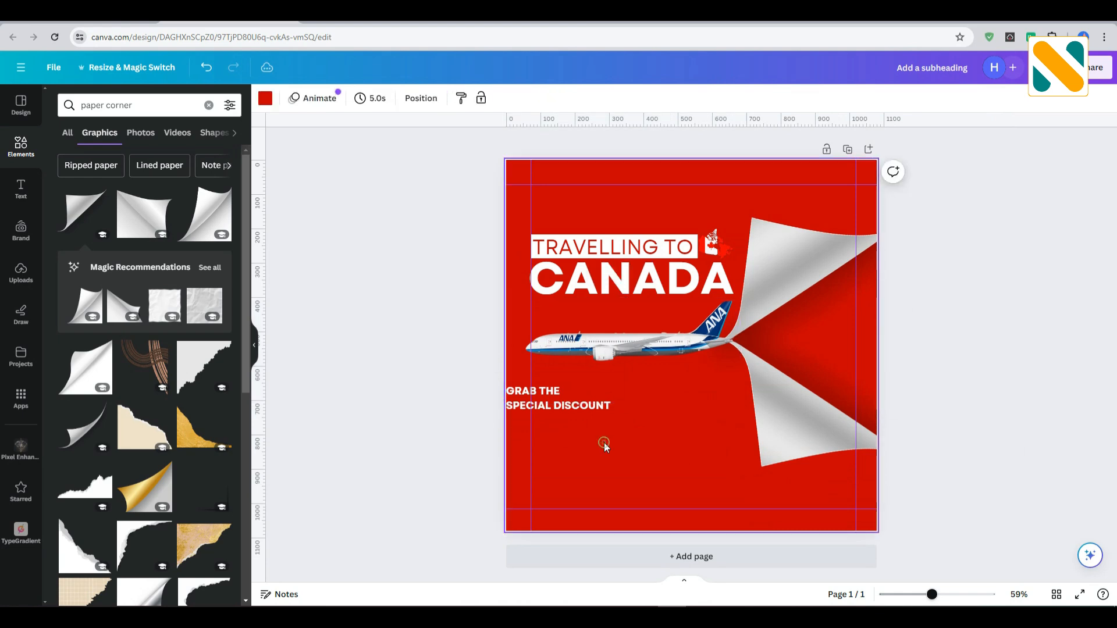
# Align the discount text to the left guide at a font size of about 33.9, non-bold, and add % at its end.
pyautogui.moveTo(567, 400); pyautogui.dragTo(709, 429)
pyautogui.click(454, 100)
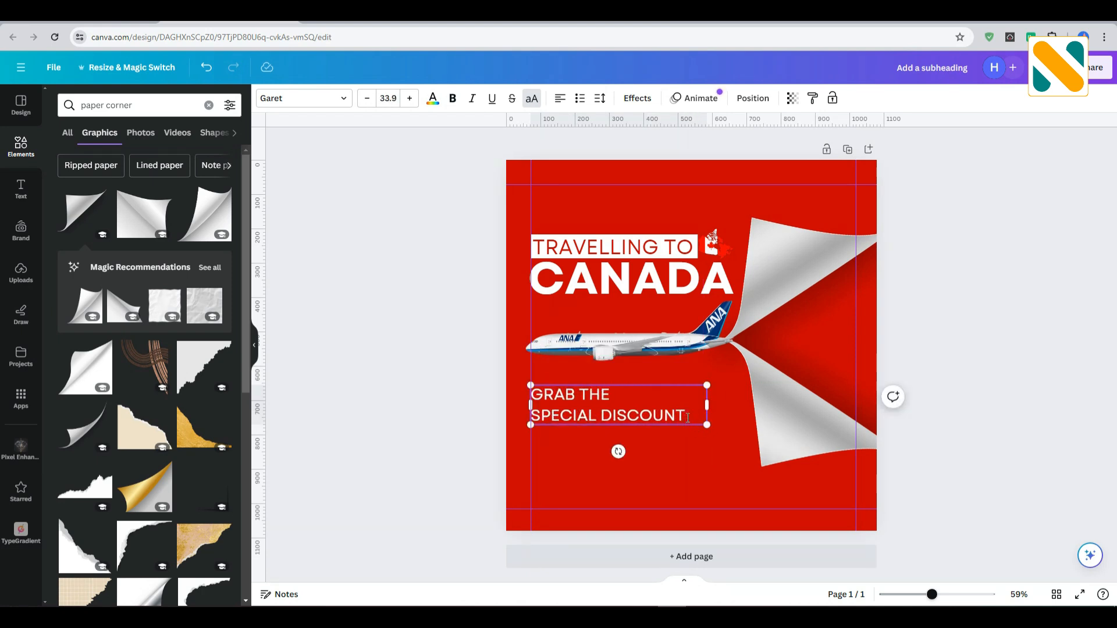
pyautogui.click(427, 349)
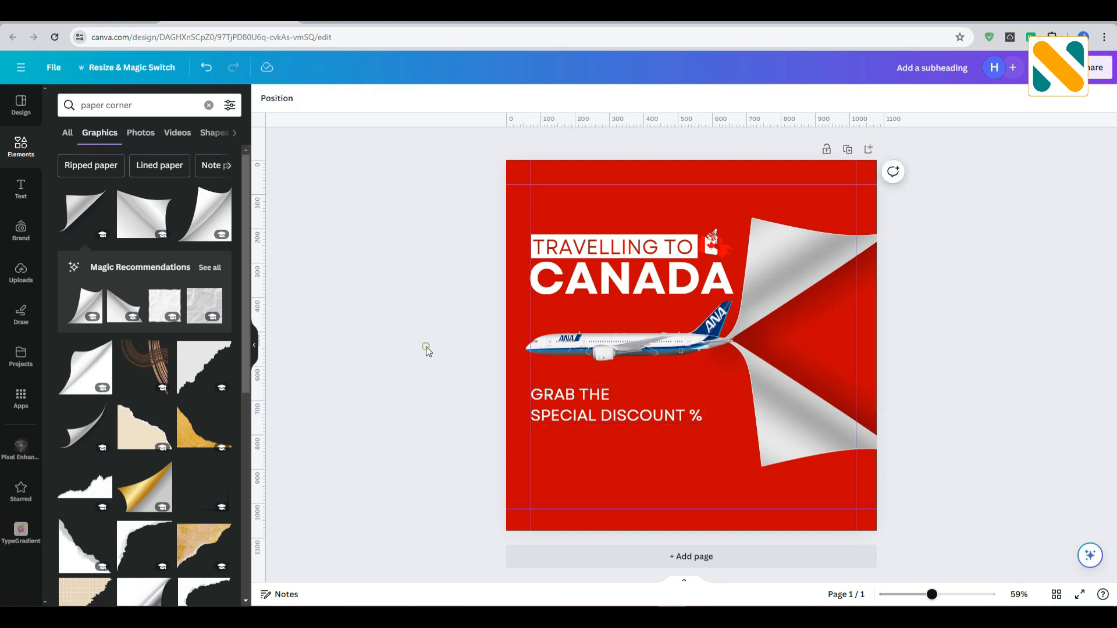
# Duplicate the TRAVELLING TO label with its white box below the discount text and change the copy to CONTACT NOW.
pyautogui.click(599, 246)
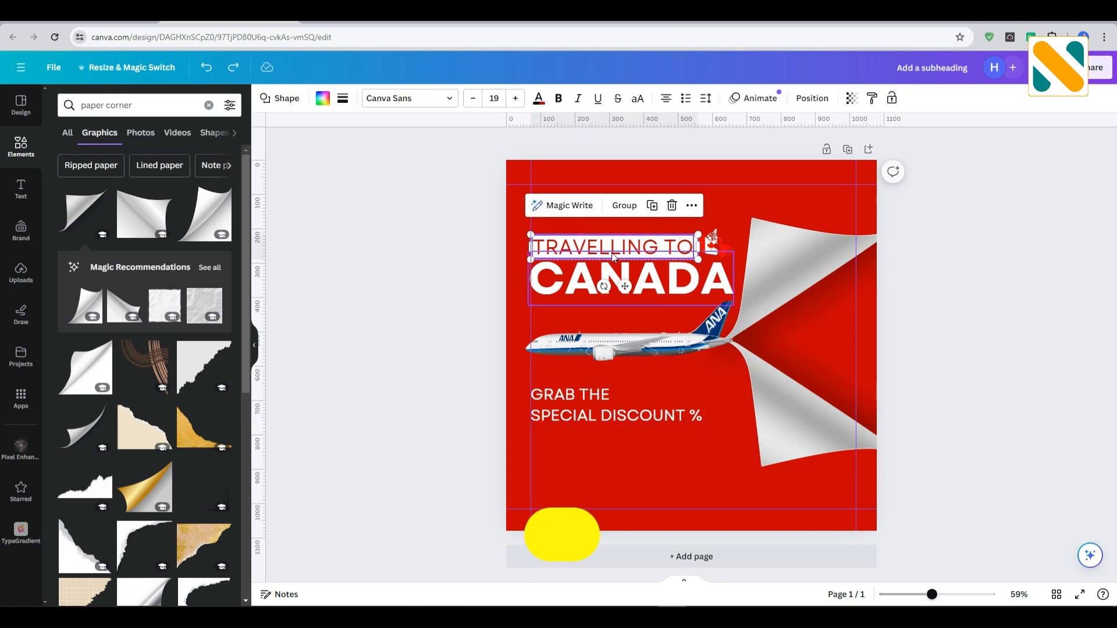
pyautogui.moveTo(609, 248); pyautogui.dragTo(609, 442)
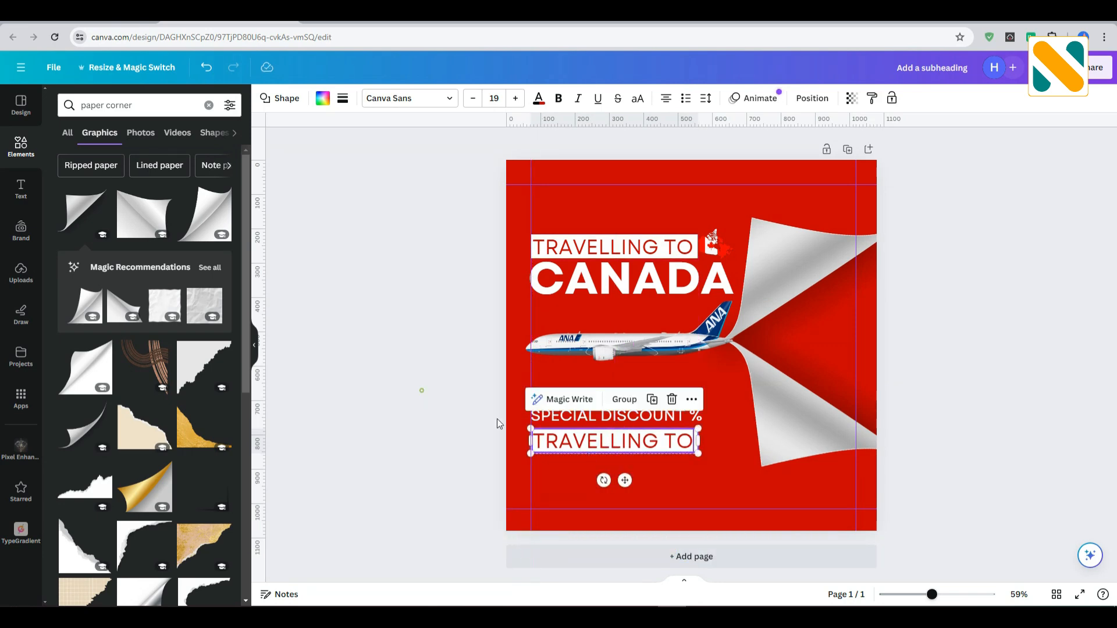
pyautogui.click(424, 396)
pyautogui.doubleClick(586, 444)
pyautogui.write('CONTACT NPW')
pyautogui.press('BackSpace')
pyautogui.press('BackSpace')
pyautogui.write('OW')
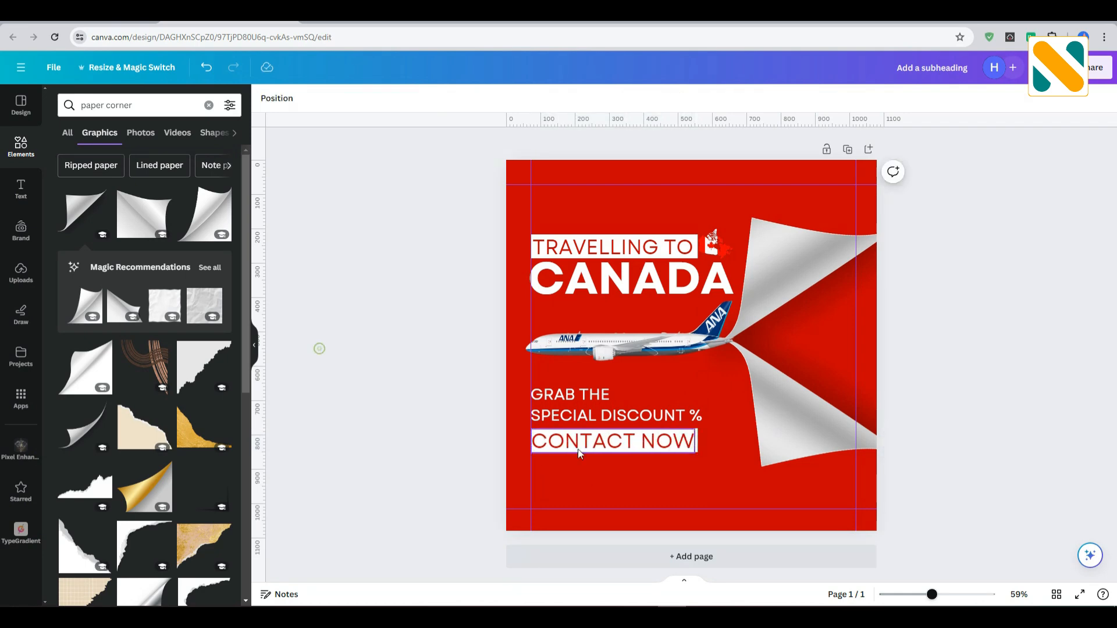
# Shrink the CONTACT NOW text to a font size of about 38.1 and position it within its white box.
pyautogui.moveTo(696, 453); pyautogui.dragTo(639, 439)
pyautogui.press('Right')
pyautogui.press('Up')
pyautogui.press('Left')
pyautogui.press('Left')
pyautogui.press('Left')
pyautogui.press('Left')
pyautogui.press('Left')
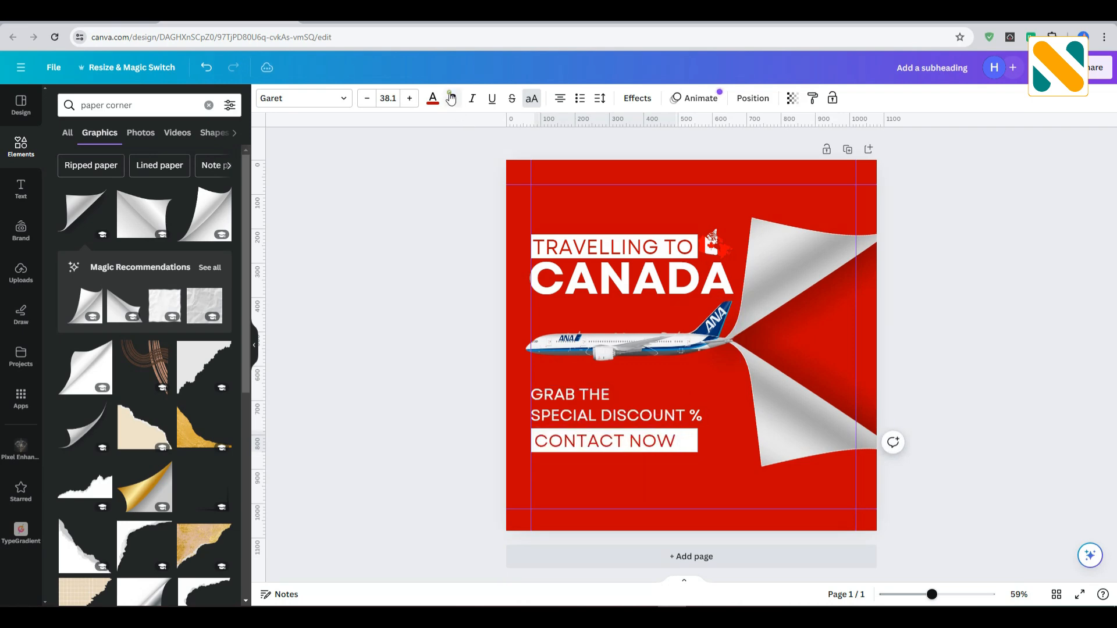
# Make the CONTACT NOW text bold and nudge it closer to the left edge of its white box.
pyautogui.click(452, 98)
pyautogui.click(416, 430)
pyautogui.click(597, 434)
pyautogui.press('Up')
pyautogui.press('Left')
pyautogui.press('Left')
pyautogui.press('Left')
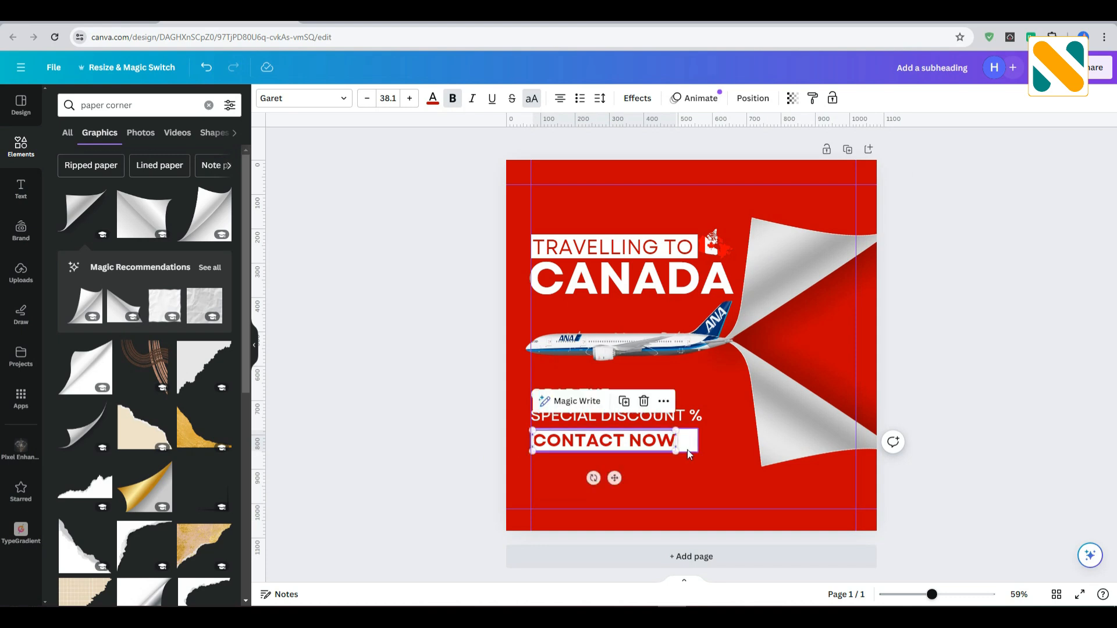
# Narrow the white box behind CONTACT NOW so it fits the text.
pyautogui.click(693, 440)
pyautogui.moveTo(698, 440); pyautogui.dragTo(682, 446)
pyautogui.click(740, 460)
# Make the TRAVELLING TO text bold and reduce its font size to about 42.9 so it fits inside its white box.
pyautogui.click(596, 210)
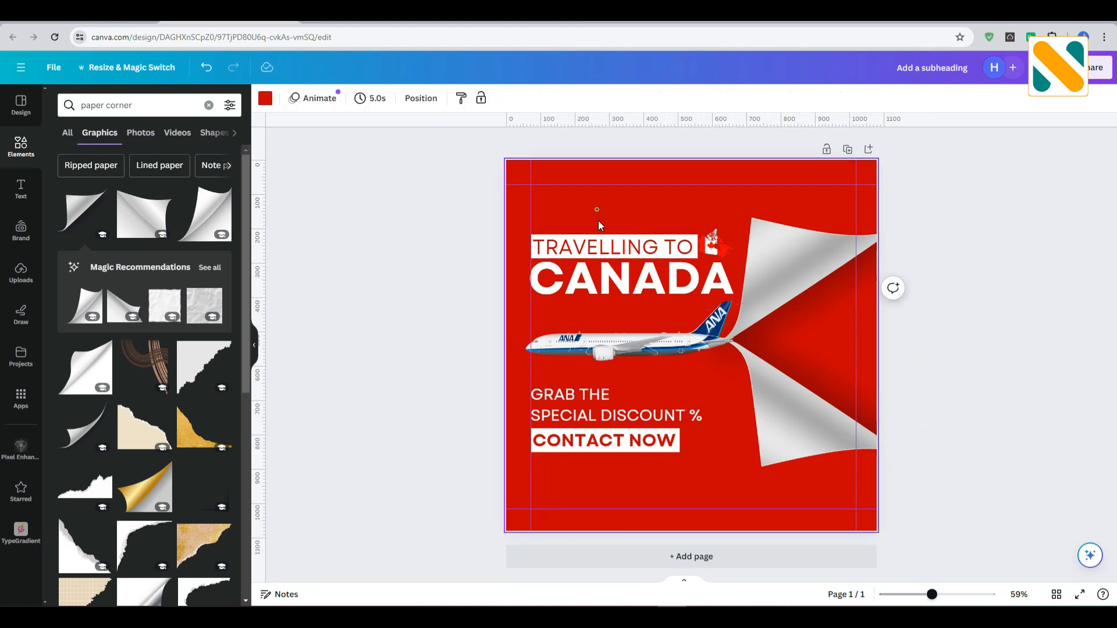
pyautogui.click(607, 251)
pyautogui.click(602, 241)
pyautogui.click(452, 100)
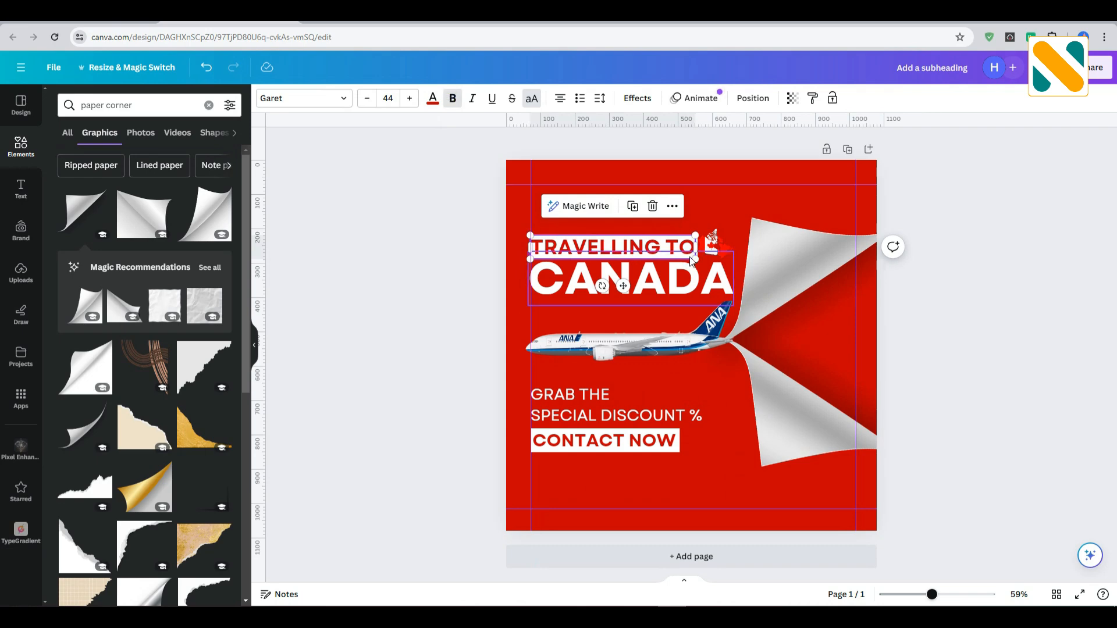
pyautogui.click(431, 259)
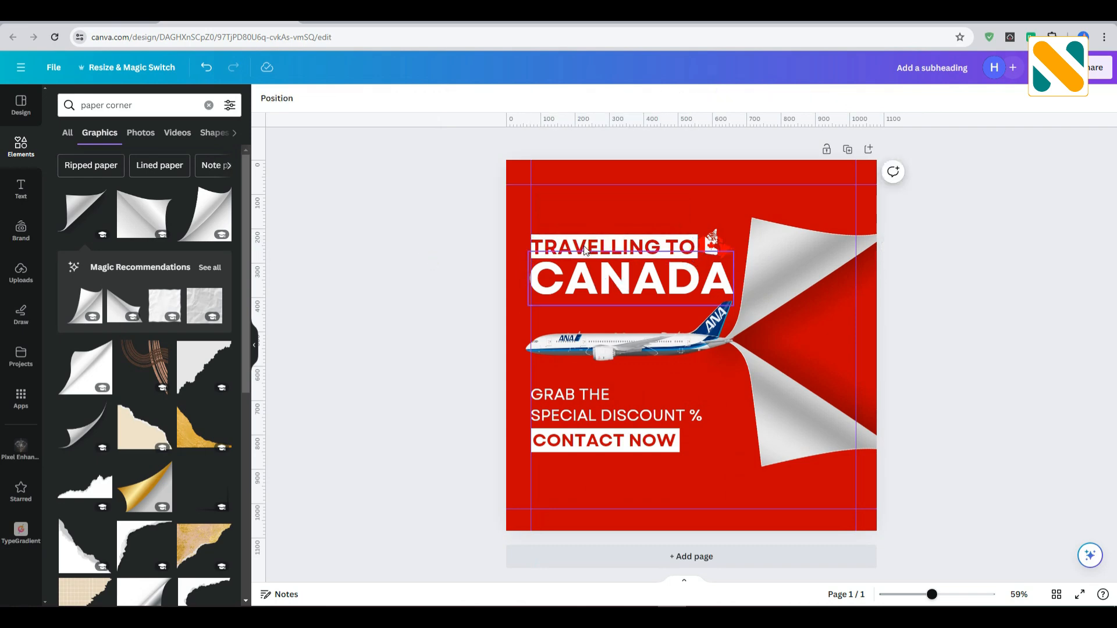
pyautogui.click(564, 248)
pyautogui.moveTo(695, 260); pyautogui.dragTo(694, 260)
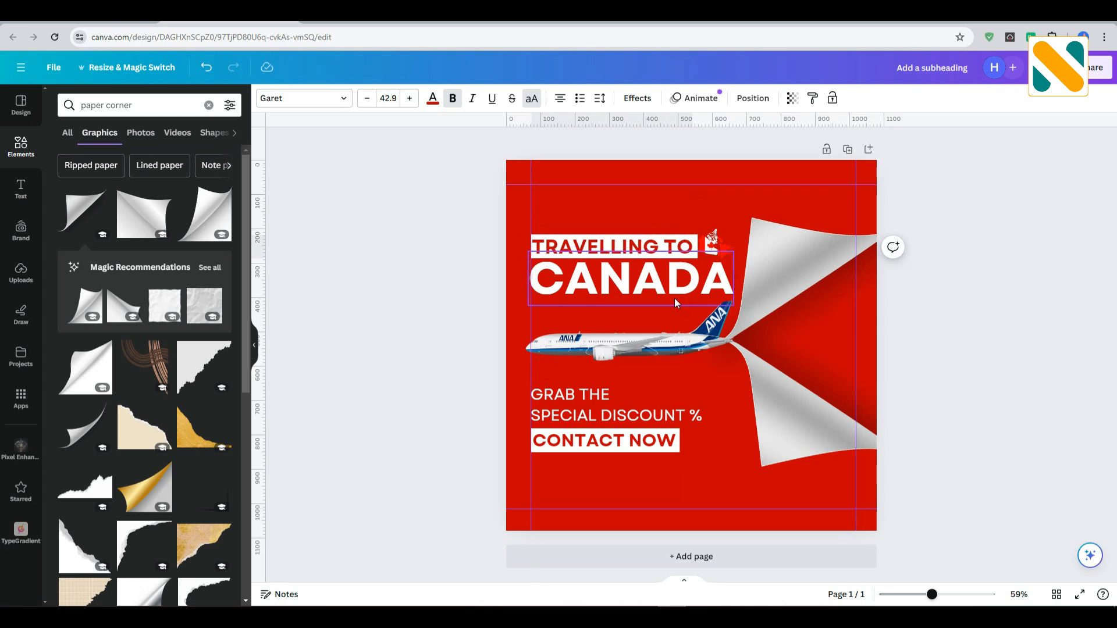
pyautogui.click(347, 281)
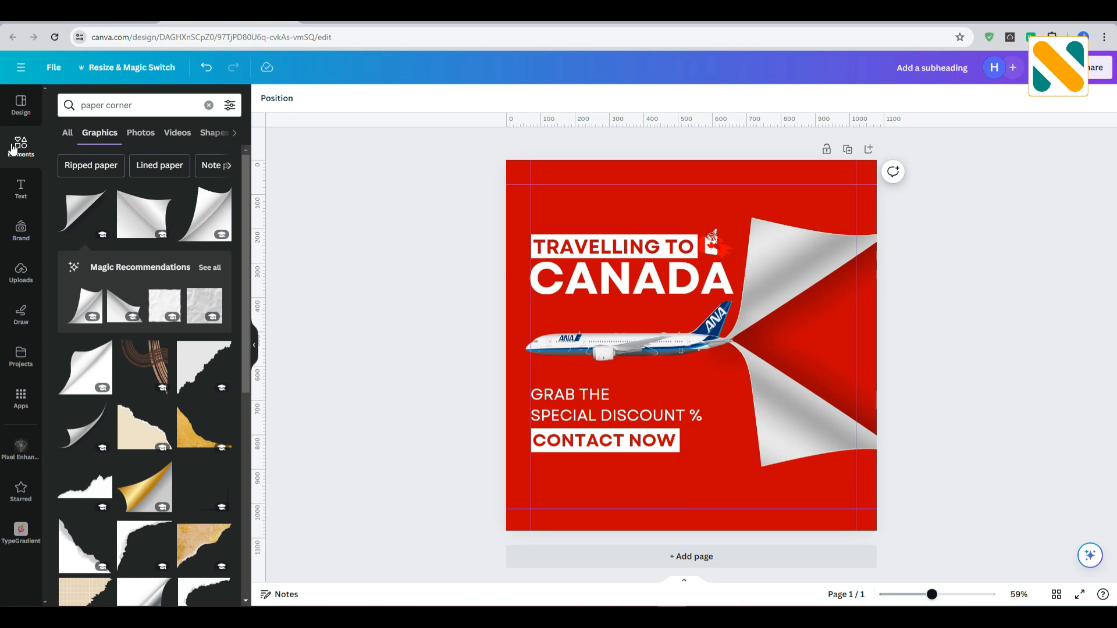
# Search the graphics for "logo" and add the white A-shaped logo to the design.
pyautogui.click(208, 105)
pyautogui.click(107, 105)
pyautogui.write('logo')
pyautogui.press('Return')
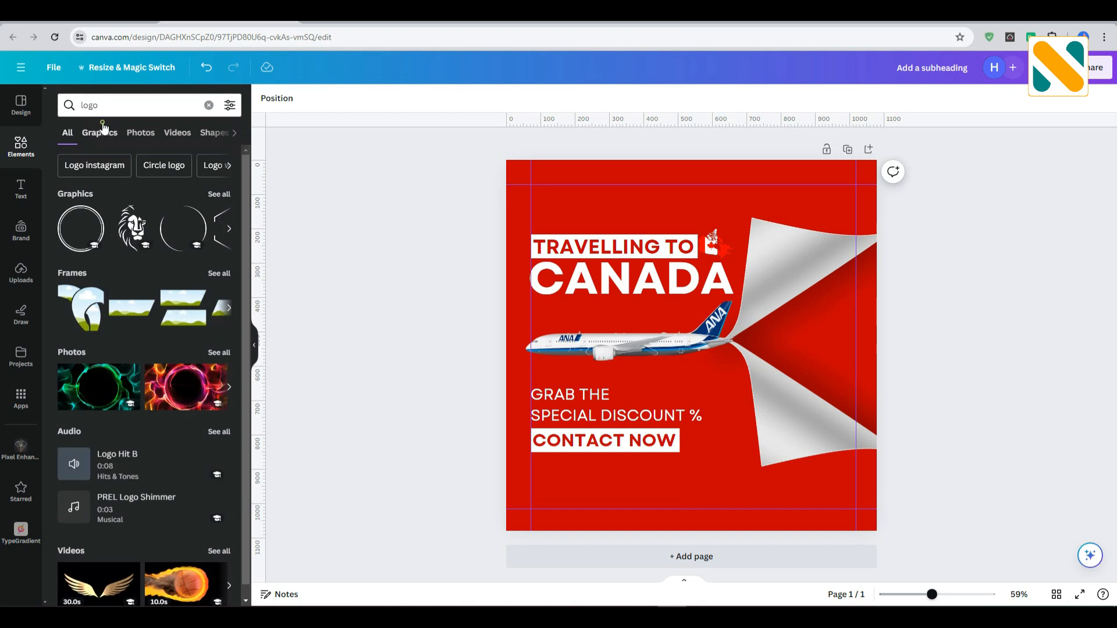
pyautogui.click(101, 130)
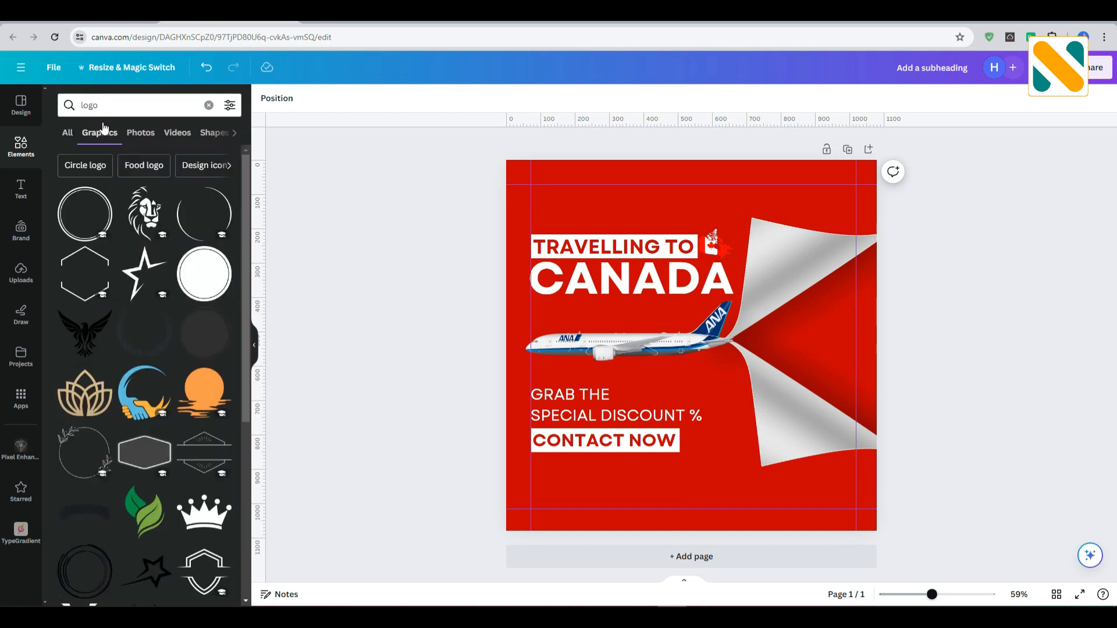
pyautogui.scroll(-6, 150, 281)
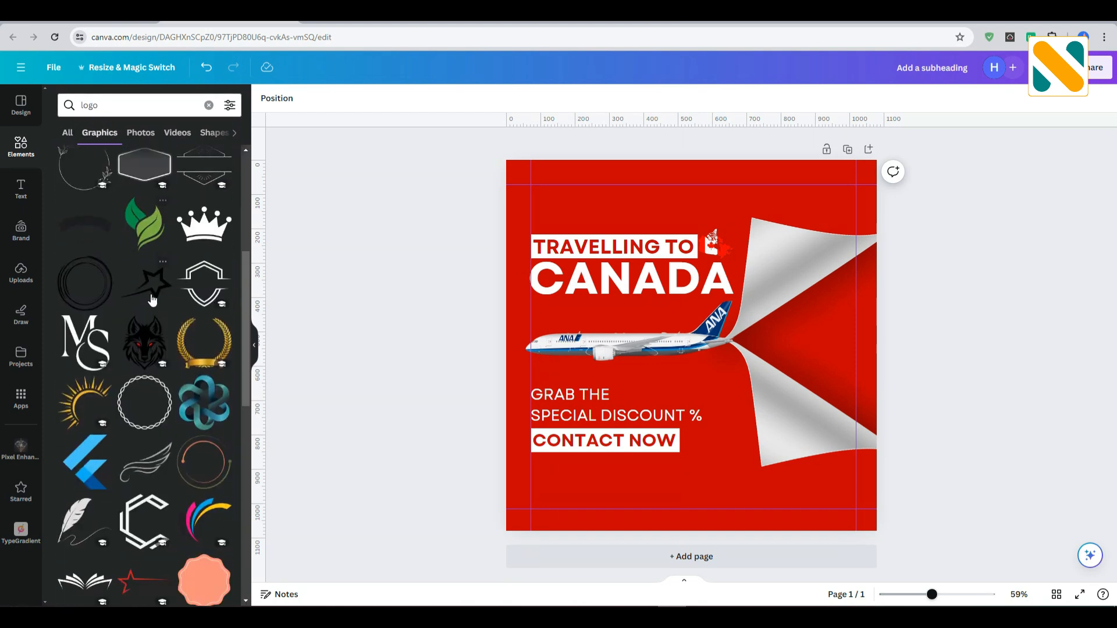
pyautogui.scroll(-4, 151, 300)
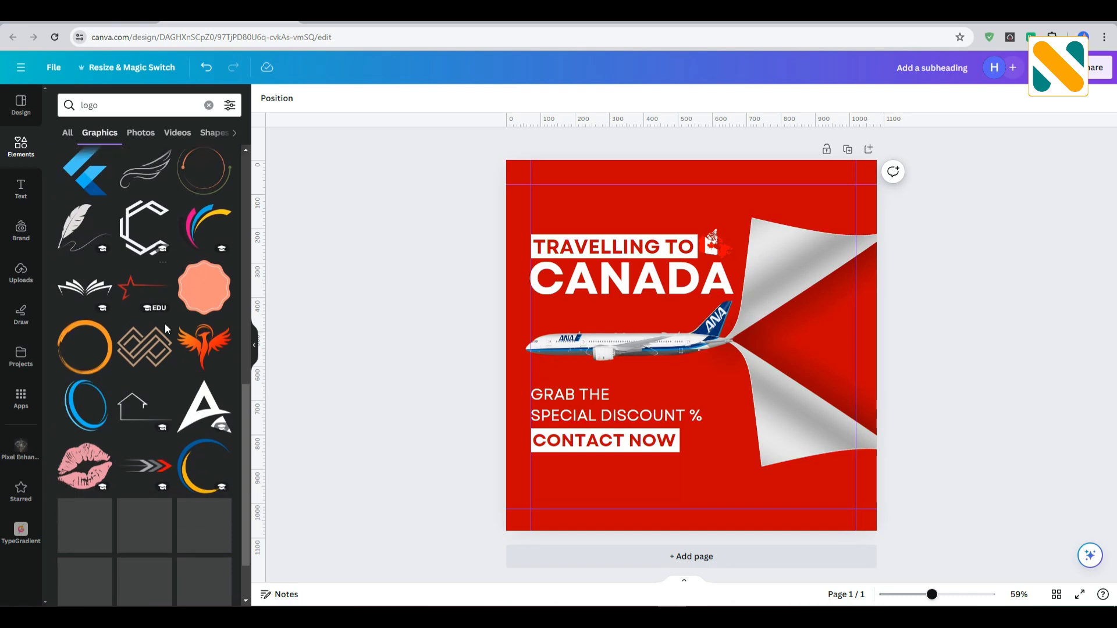
pyautogui.click(204, 407)
# Align the A-shaped logo to the upper-left margin guides and shrink it to a small mark above the headline.
pyautogui.moveTo(715, 355); pyautogui.dragTo(627, 271)
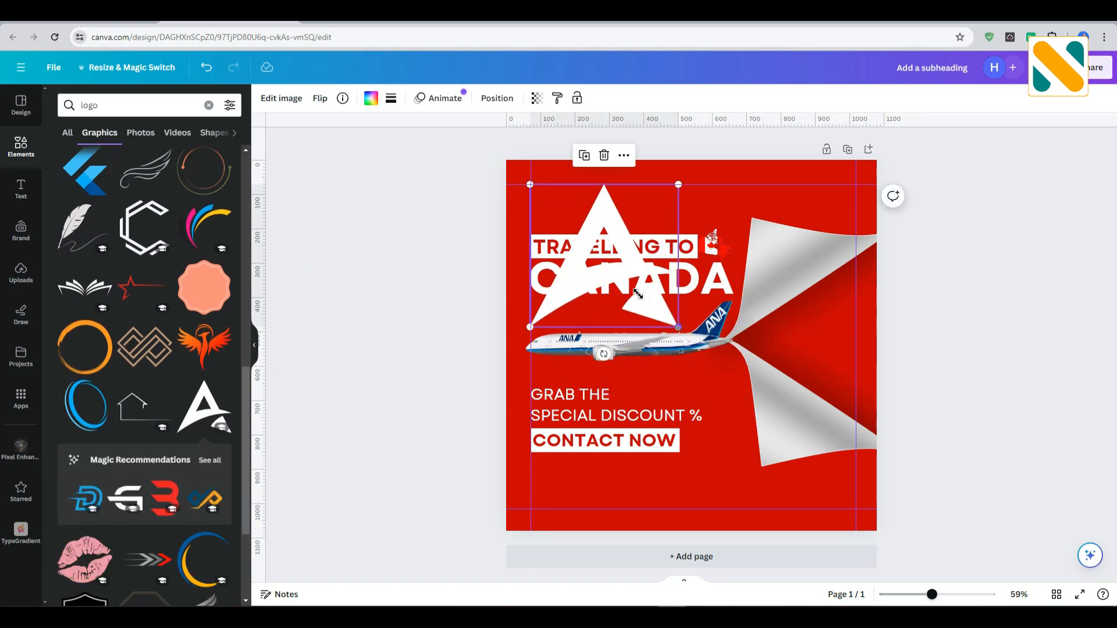
pyautogui.moveTo(678, 327); pyautogui.dragTo(564, 207)
pyautogui.click(367, 227)
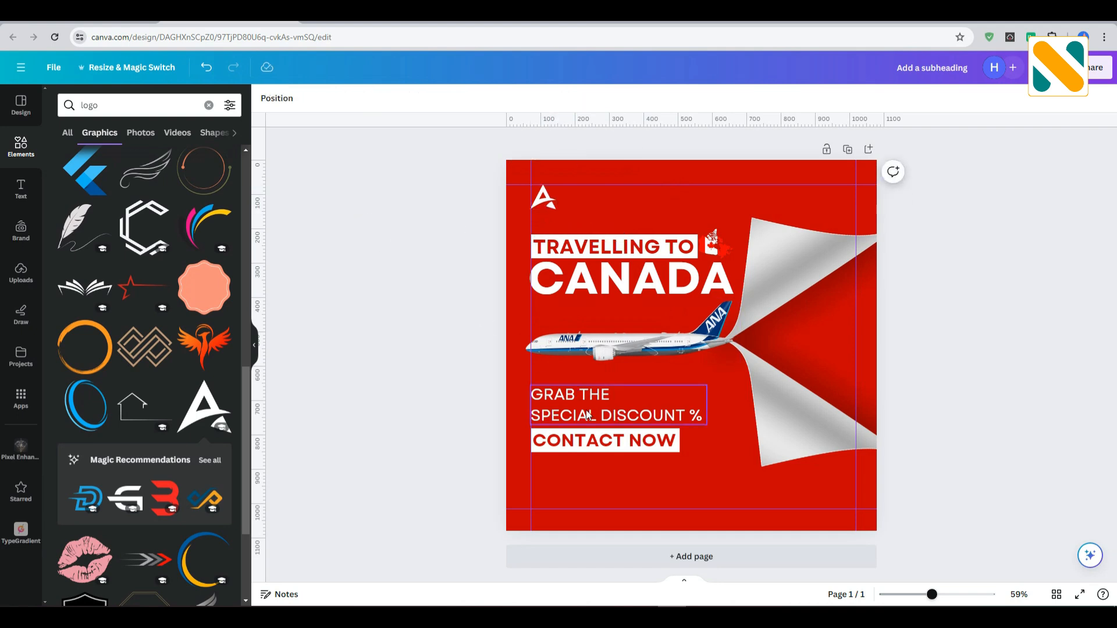
# Duplicate the discount text beside the logo, change it to YOUR and LOGO on two lines, and shrink it to match the logo's height.
pyautogui.moveTo(587, 414); pyautogui.dragTo(608, 216)
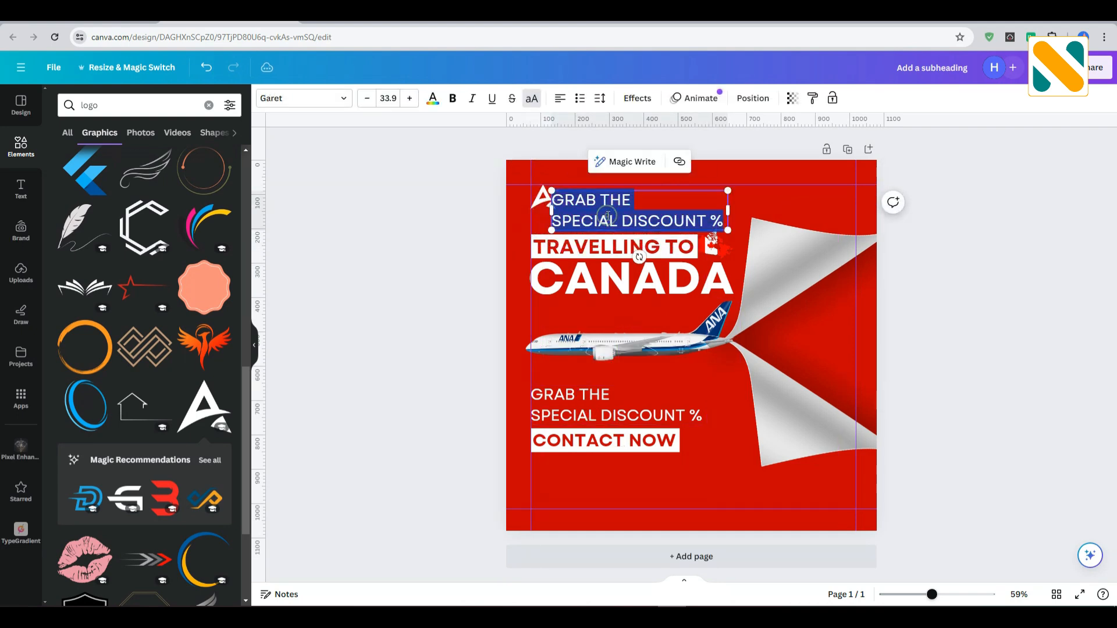
pyautogui.write('YOUR')
pyautogui.press('Return')
pyautogui.write('LOGO')
pyautogui.click(426, 222)
pyautogui.moveTo(575, 216); pyautogui.dragTo(581, 212)
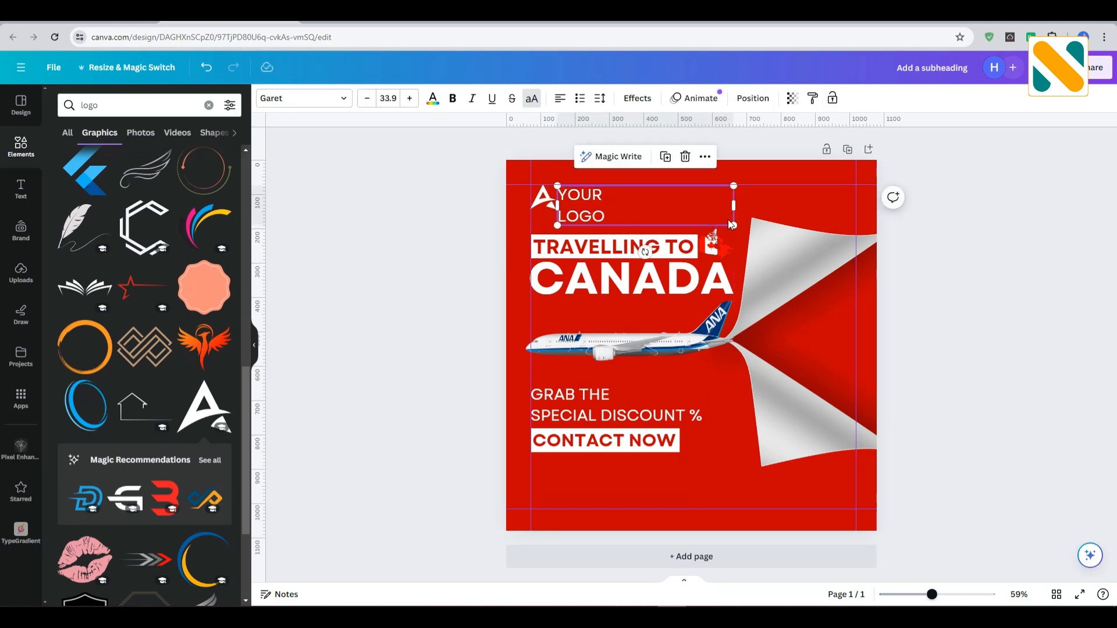
pyautogui.moveTo(735, 226); pyautogui.dragTo(688, 212)
pyautogui.click(421, 218)
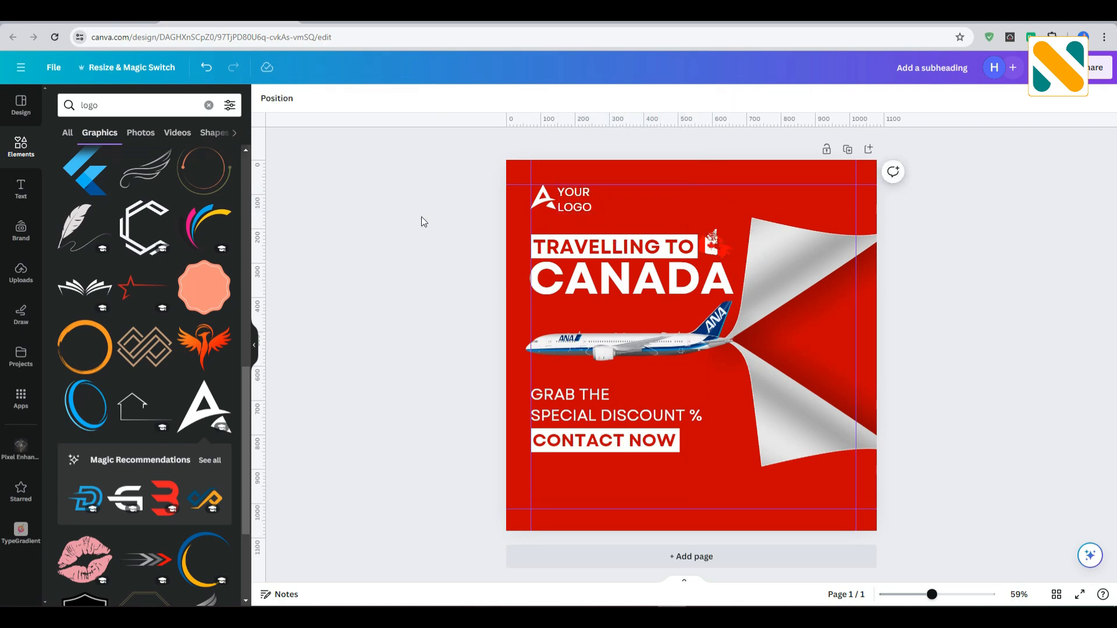
# Add a circle shape and shrink it to icon size where the left and bottom margin guides meet.
pyautogui.click(106, 111)
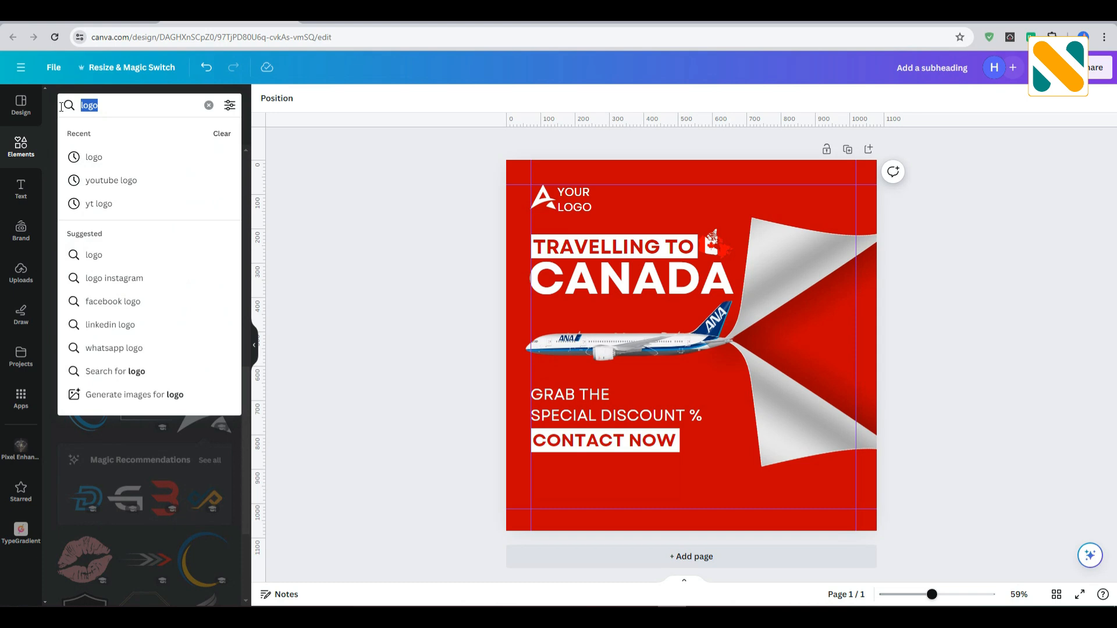
pyautogui.click(208, 105)
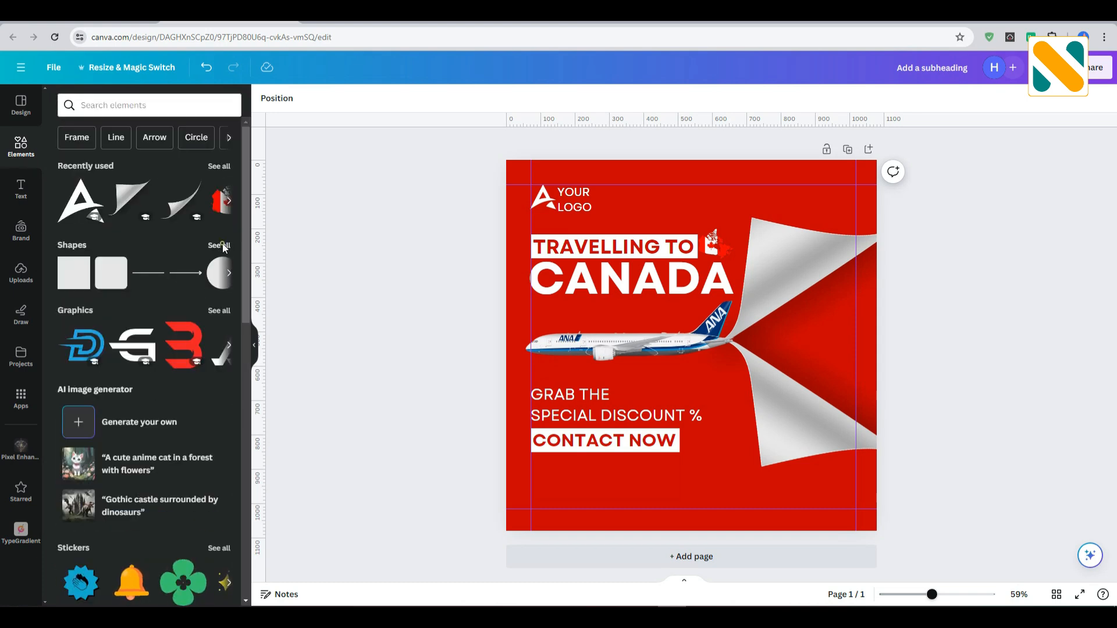
pyautogui.click(220, 245)
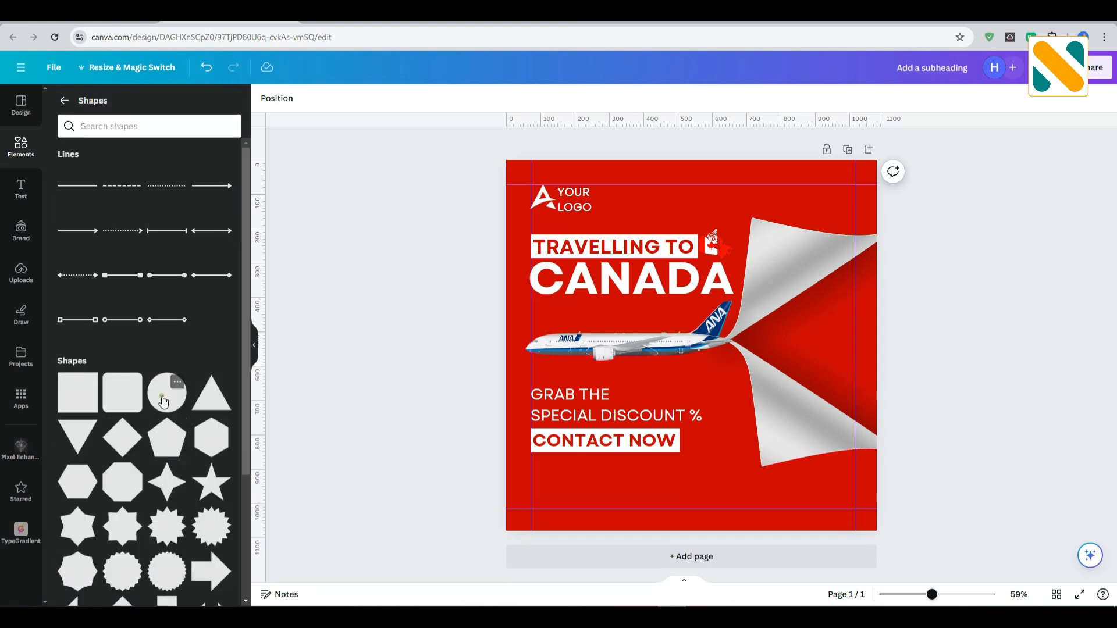
pyautogui.click(165, 398)
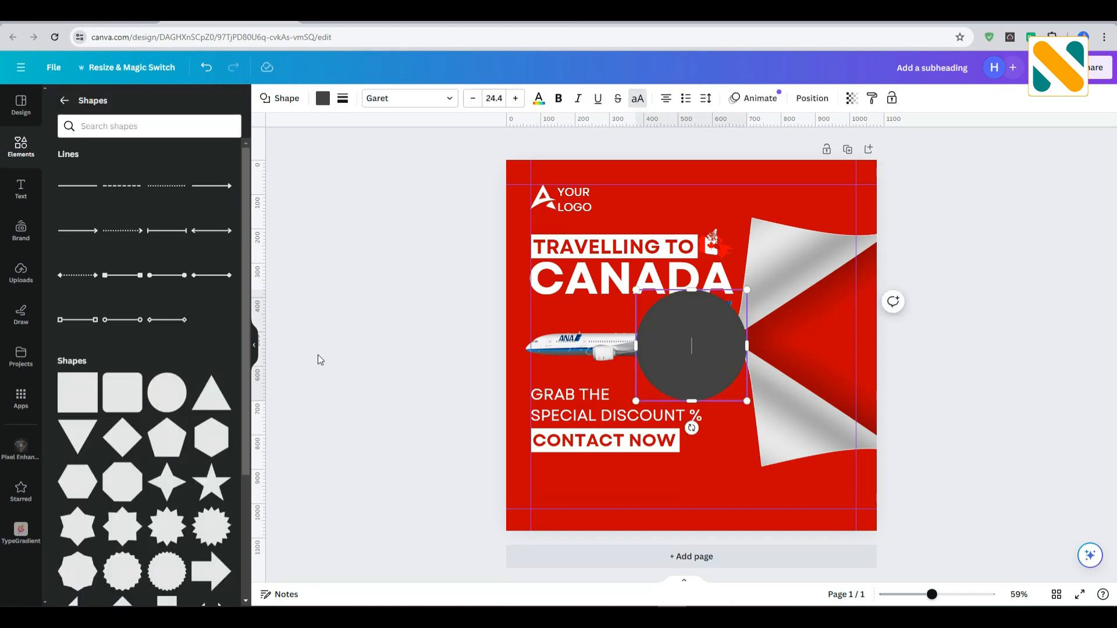
pyautogui.click(366, 311)
pyautogui.moveTo(651, 366); pyautogui.dragTo(586, 462)
pyautogui.moveTo(644, 398); pyautogui.dragTo(555, 490)
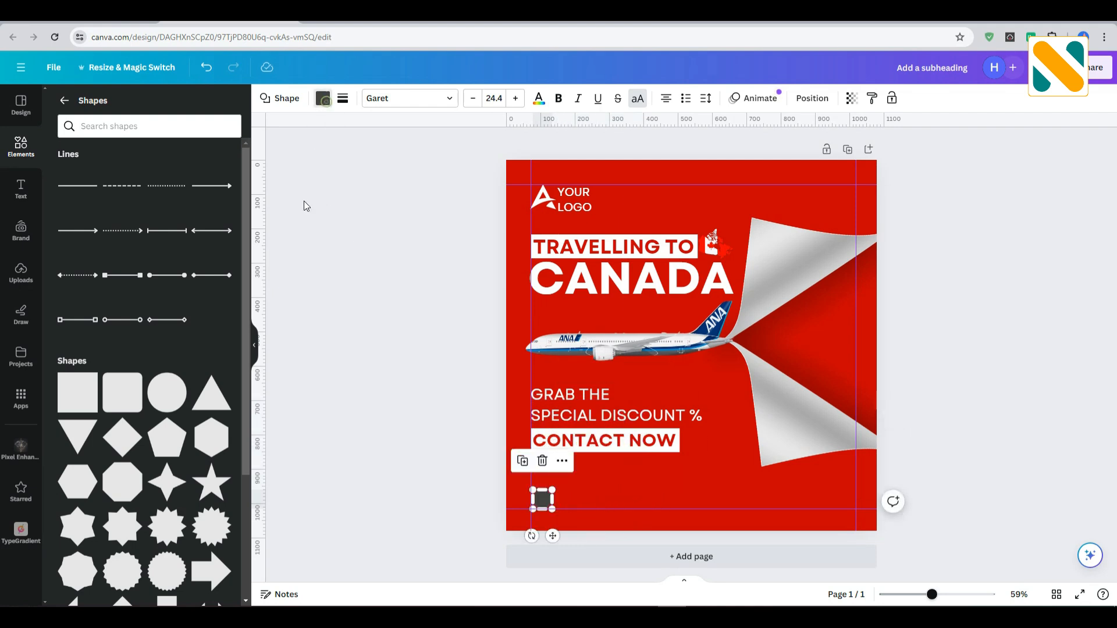
# Fill the small circle at the lower-left margin corner with white.
pyautogui.click(323, 97)
pyautogui.click(222, 449)
pyautogui.click(316, 326)
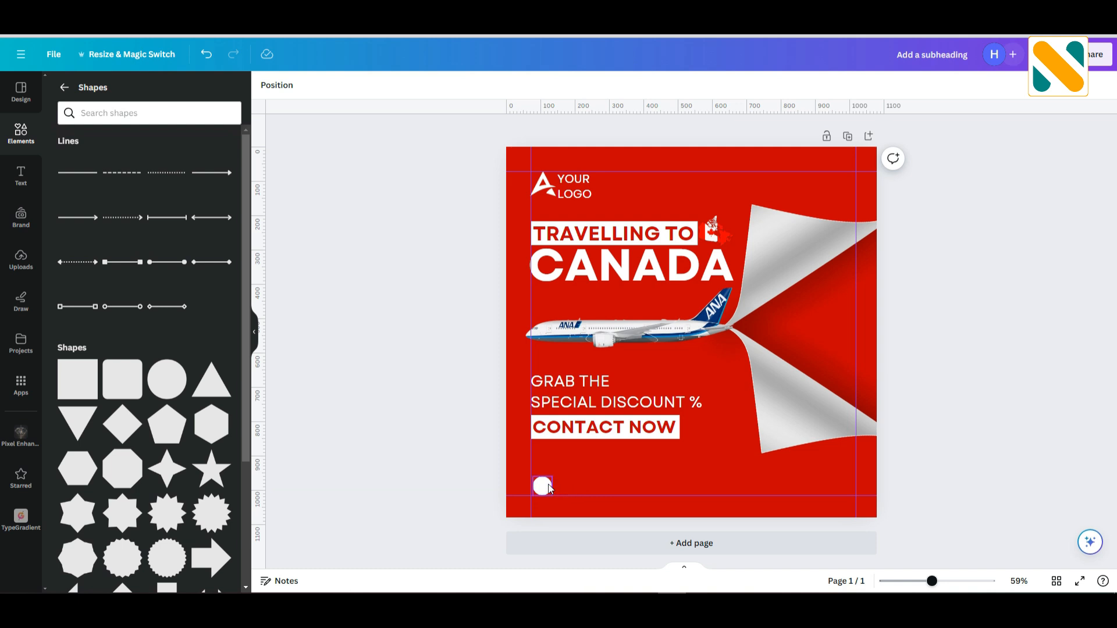
pyautogui.click(548, 489)
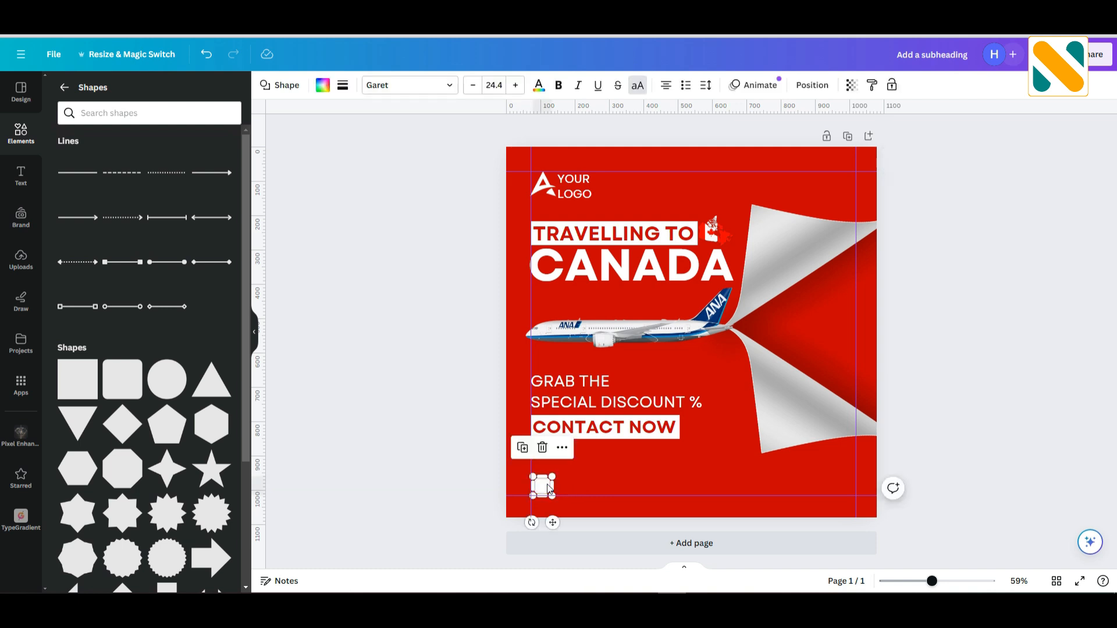
pyautogui.click(463, 451)
# Search the graphics for "mail" and add the solid envelope icon with rounded lower corners.
pyautogui.click(79, 121)
pyautogui.click(112, 93)
pyautogui.write('mai')
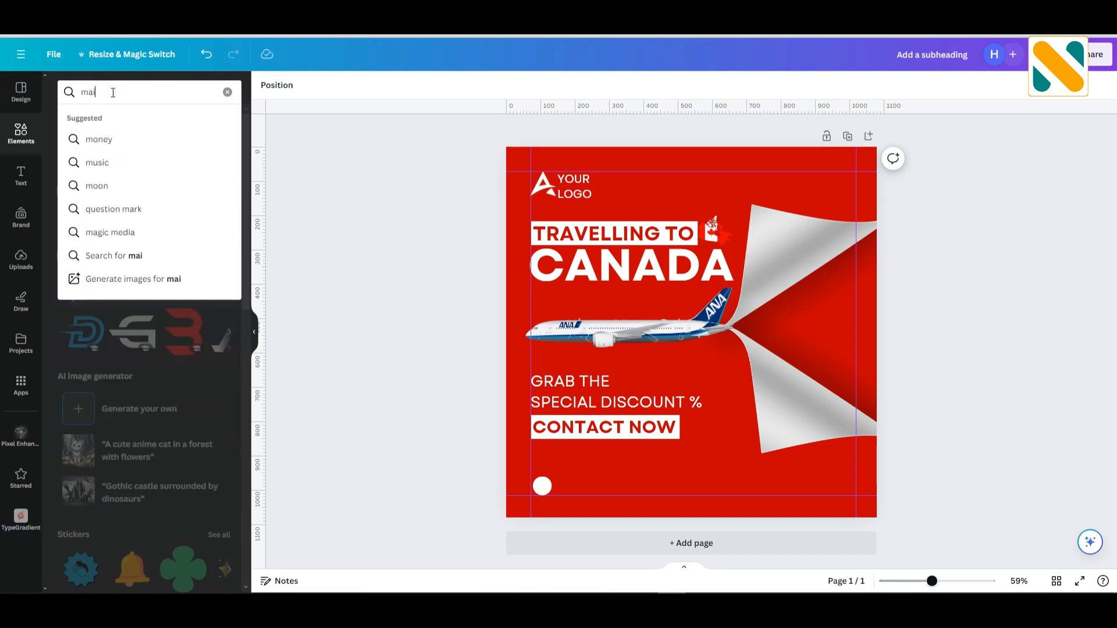
pyautogui.write('l')
pyautogui.press('Return')
pyautogui.click(112, 118)
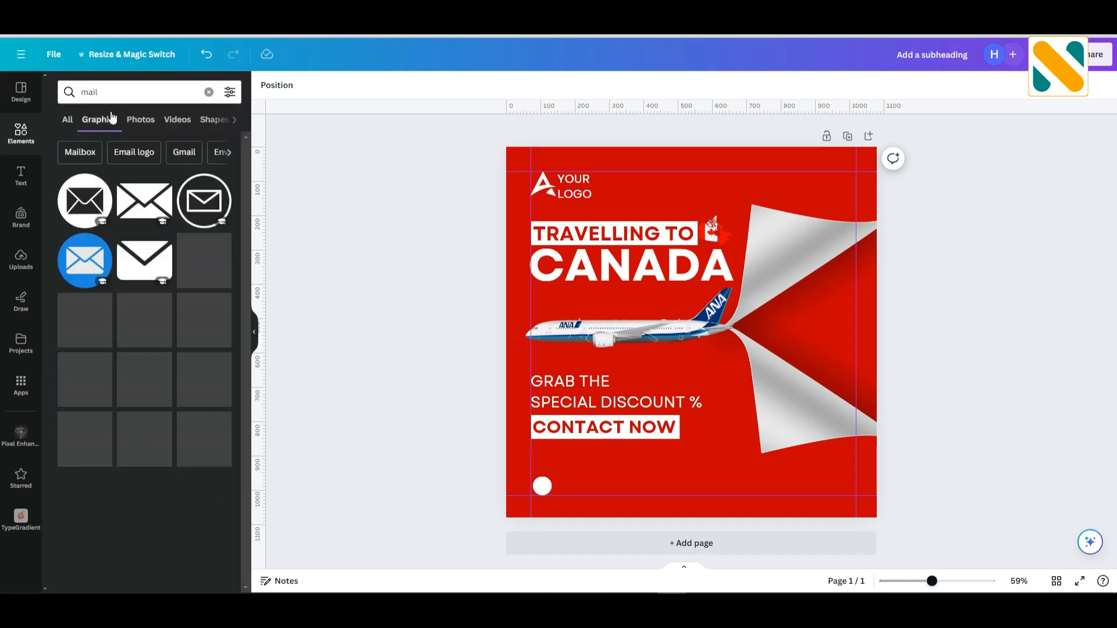
pyautogui.click(144, 255)
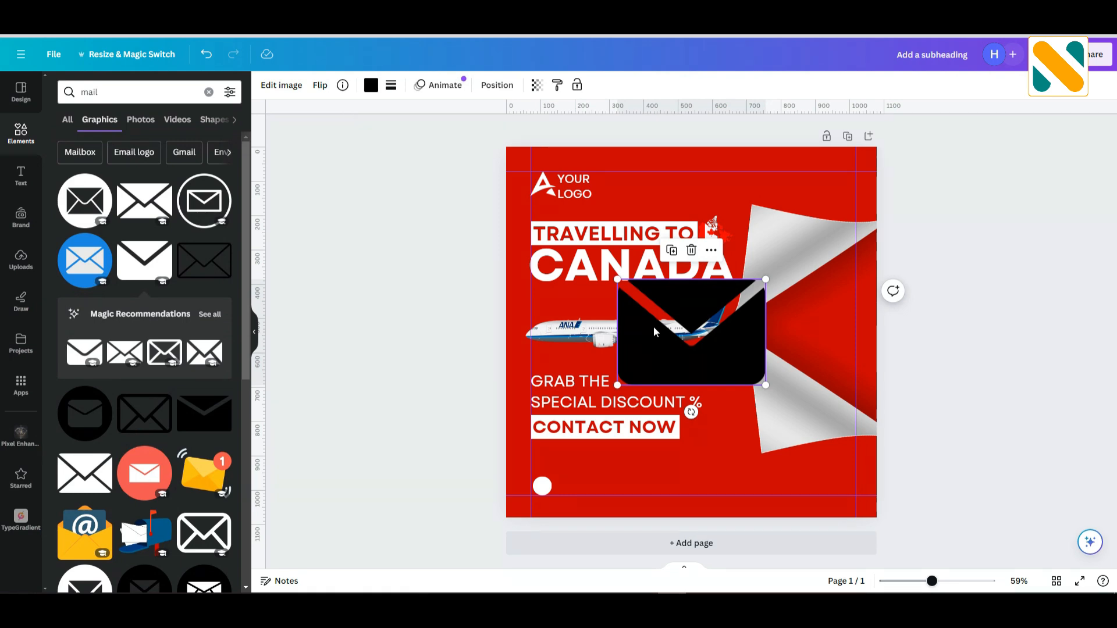
# Recolor the envelope icon with the document's red, shrink it and centre it inside the white circle.
pyautogui.click(373, 85)
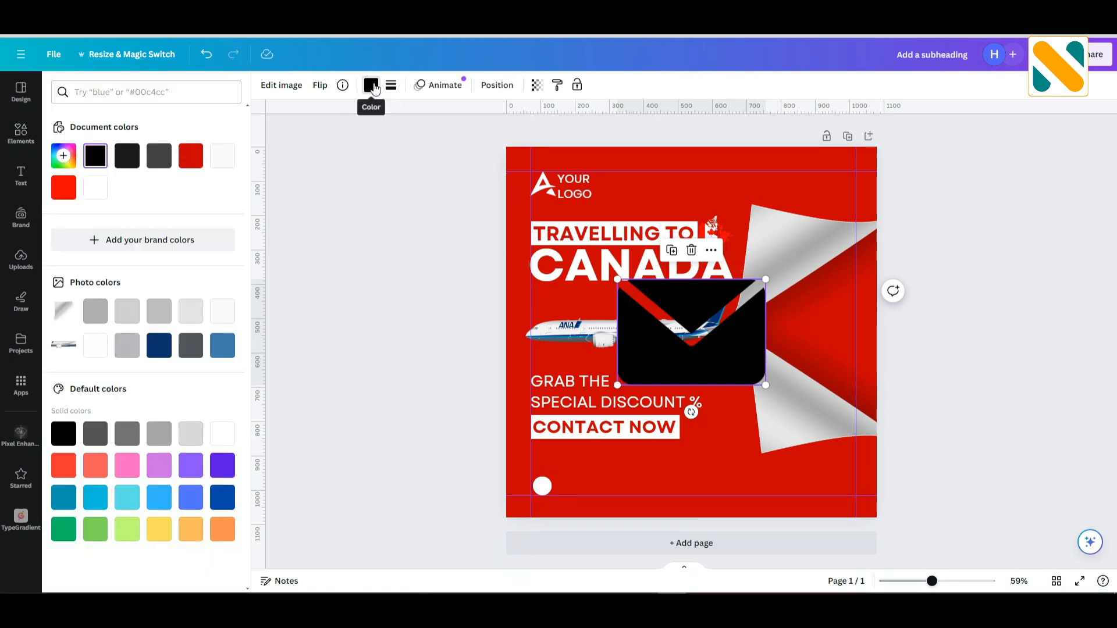
pyautogui.click(191, 157)
pyautogui.moveTo(766, 281); pyautogui.dragTo(552, 516)
pyautogui.click(420, 420)
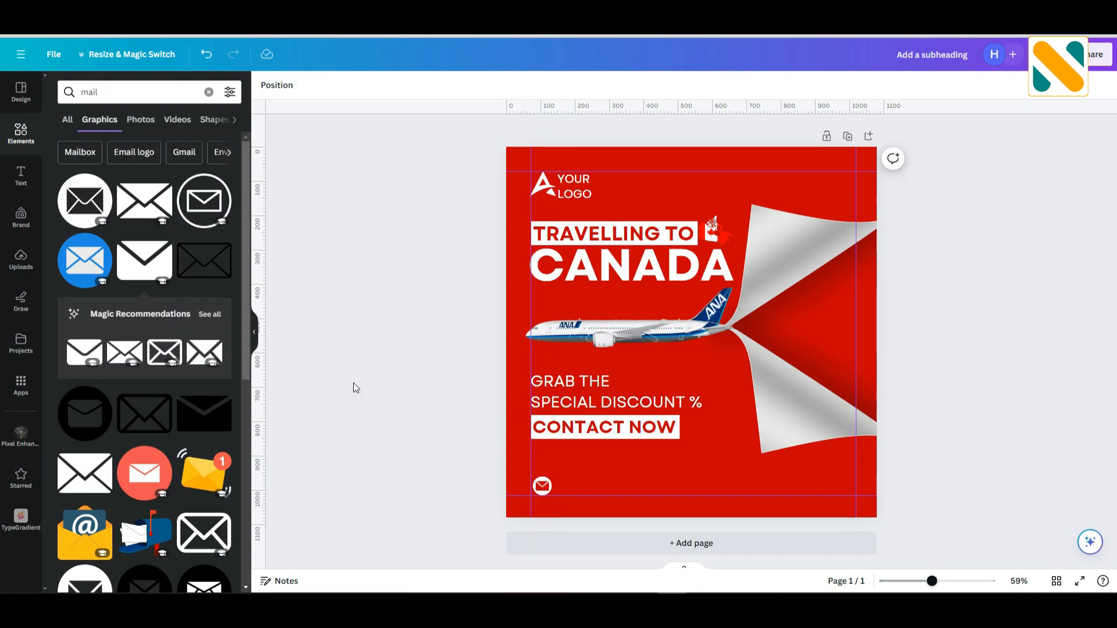
pyautogui.click(545, 481)
pyautogui.press('Up')
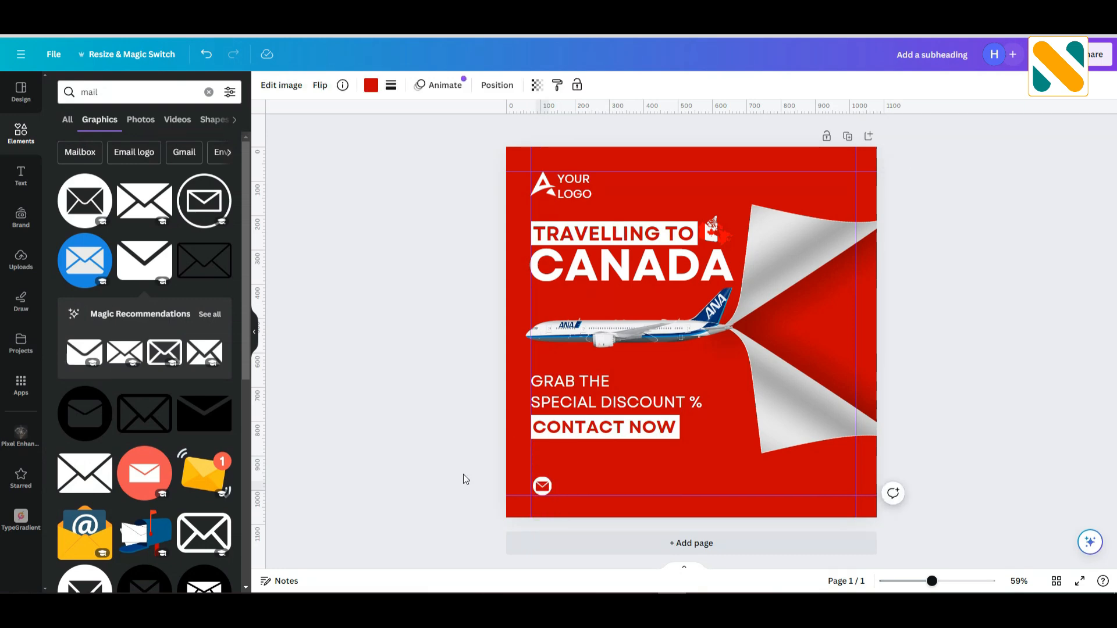
pyautogui.hotkey('ctrl', 'z')
pyautogui.click(456, 453)
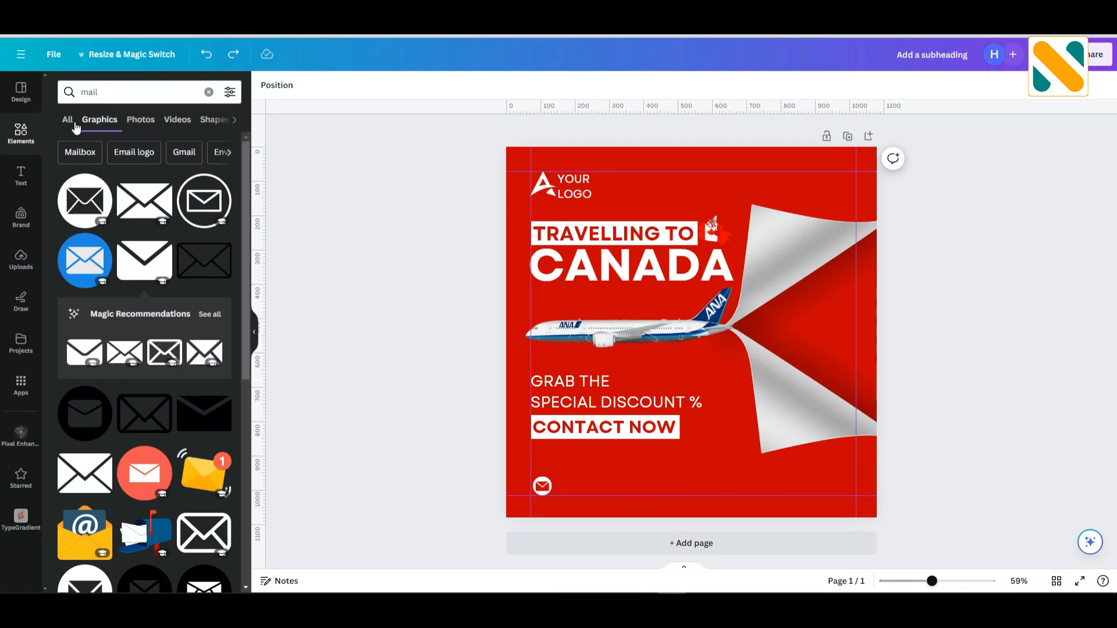
# Duplicate the discount text beside the mail icon and replace its copy with the contact e-mail address.
pyautogui.click(573, 402)
pyautogui.moveTo(573, 401); pyautogui.dragTo(585, 483)
pyautogui.doubleClick(585, 483)
pyautogui.write('UOUTEMAIL')
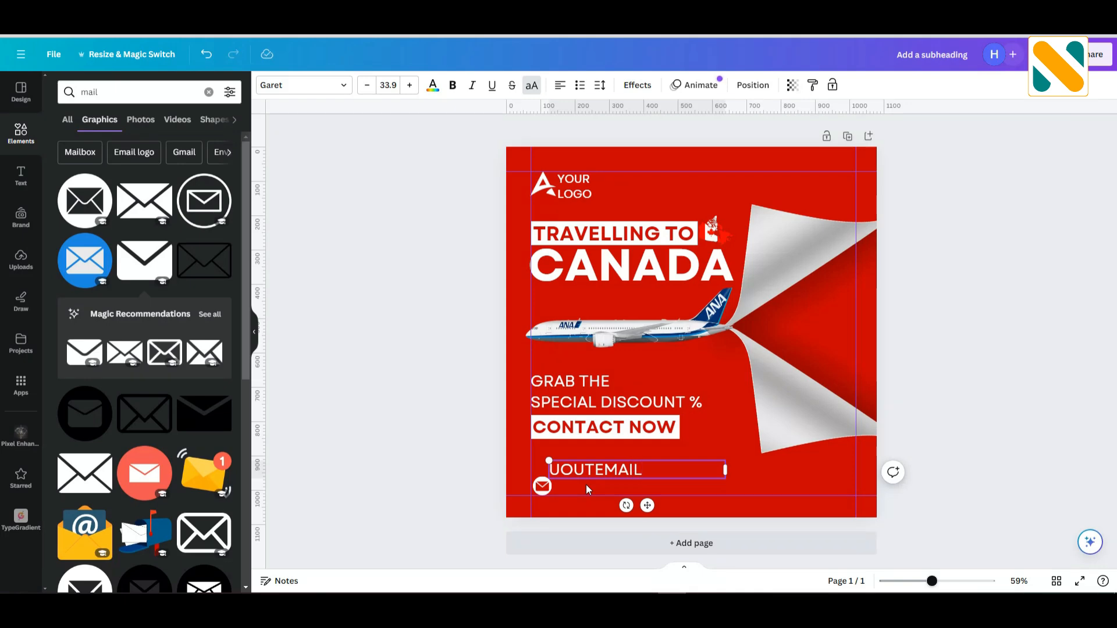
pyautogui.write('@MAIL.COM')
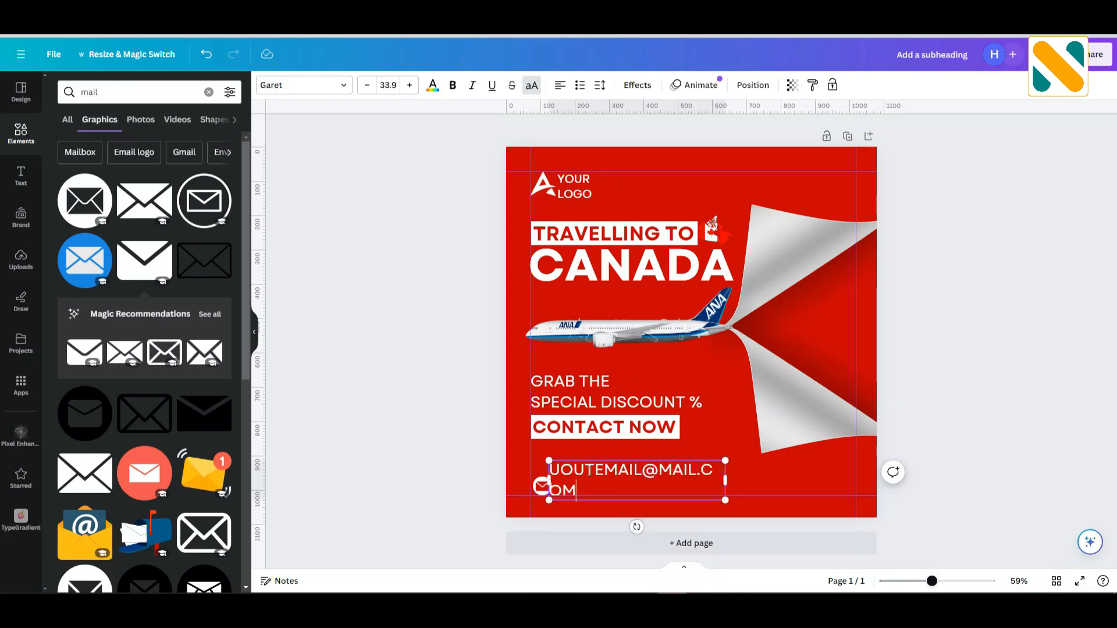
# Widen the e-mail text box to fit one line, reduce its text to size 17 and align it beside the mail icon.
pyautogui.click(437, 448)
pyautogui.click(669, 480)
pyautogui.moveTo(725, 480)
pyautogui.mouseDown()
pyautogui.moveTo(759, 483)
pyautogui.moveTo(747, 482)
pyautogui.mouseUp()
pyautogui.moveTo(609, 478); pyautogui.dragTo(616, 494)
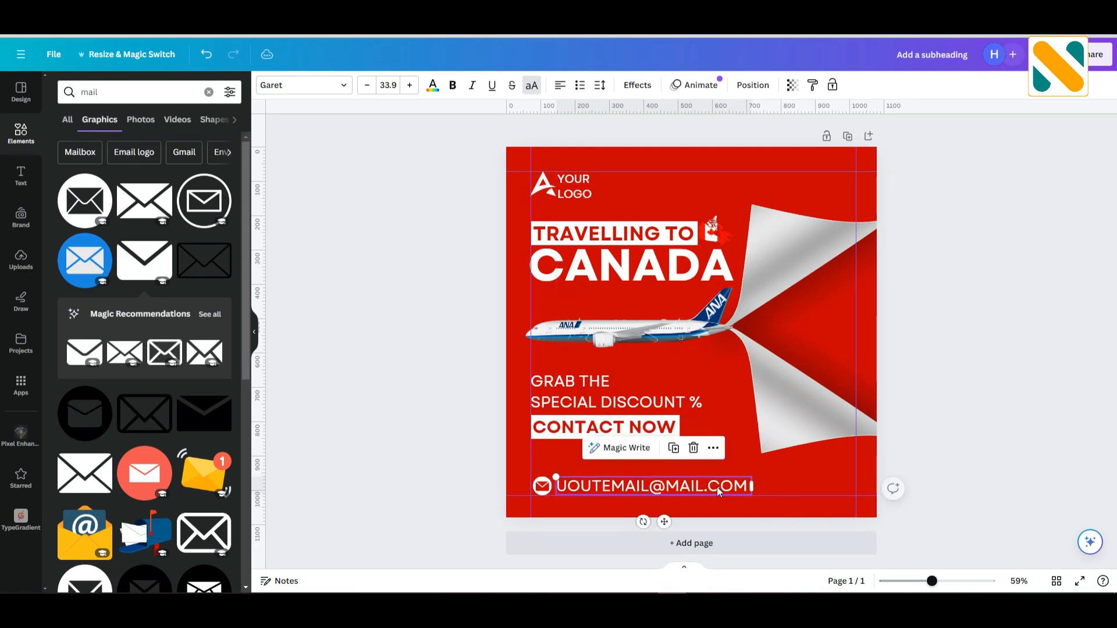
pyautogui.moveTo(727, 481); pyautogui.dragTo(616, 525)
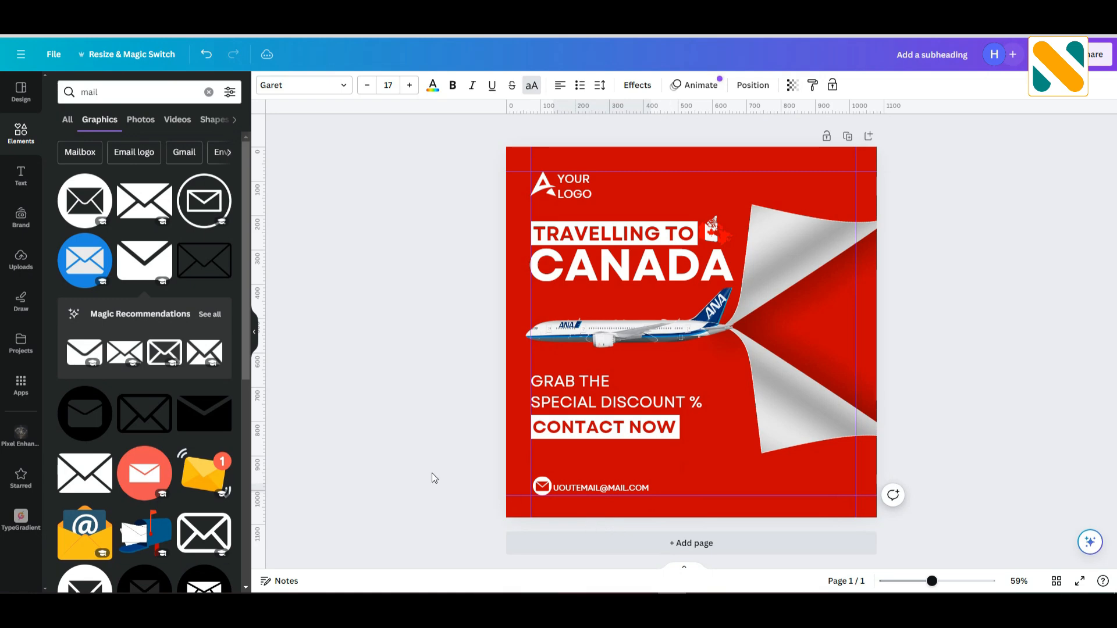
pyautogui.click(361, 426)
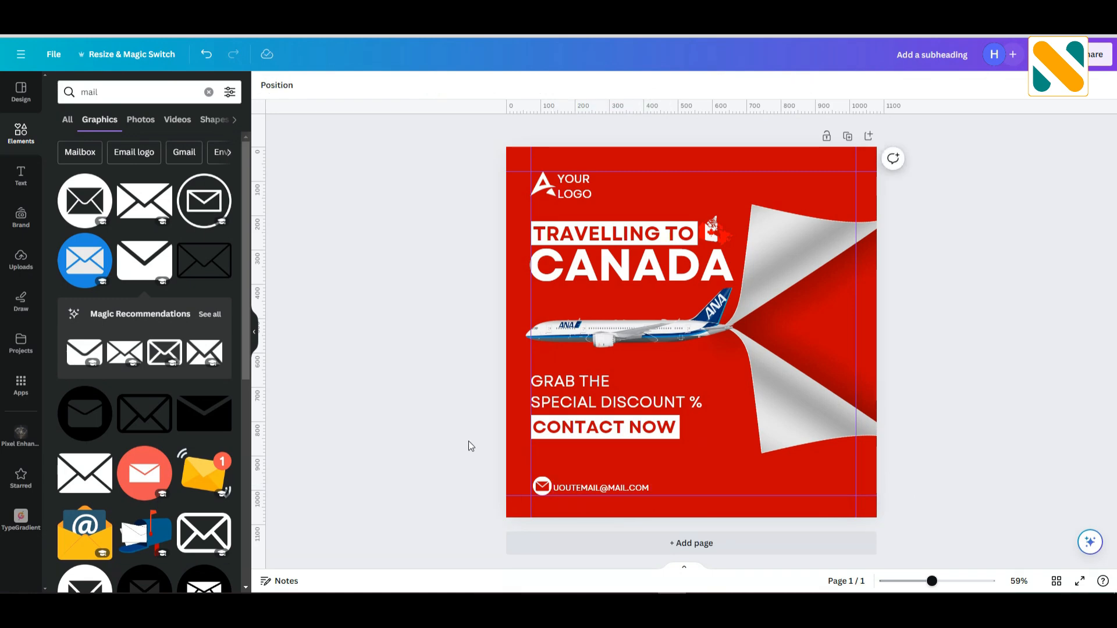
# Duplicate the white circle behind the envelope and place the copy after the e-mail text on the same line.
pyautogui.moveTo(542, 487); pyautogui.dragTo(665, 487)
pyautogui.keyDown('shift'); pyautogui.click(585, 487); pyautogui.keyUp('shift')
pyautogui.click(352, 402)
# Search the graphics for "phone" and add the solid handset icon with sound waves to the design.
pyautogui.click(151, 88)
pyautogui.doubleClick(151, 89)
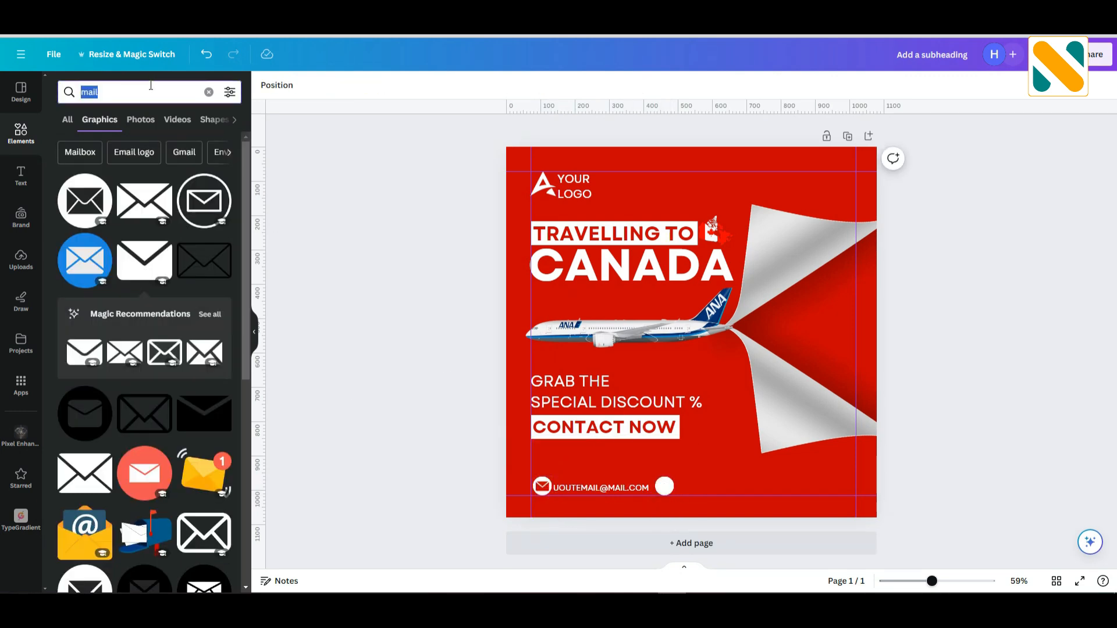
pyautogui.write('phone')
pyautogui.press('Return')
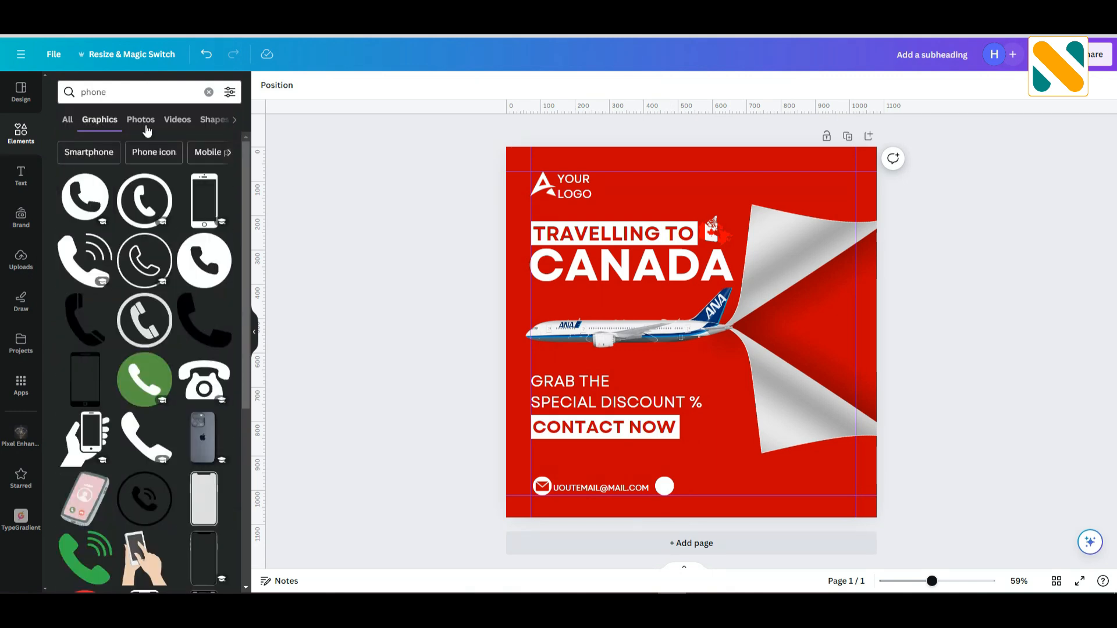
pyautogui.click(84, 260)
pyautogui.moveTo(671, 333); pyautogui.dragTo(677, 416)
# Recolor the handset icon with the document's dark red, shrink it and centre it inside the second white circle.
pyautogui.click(371, 85)
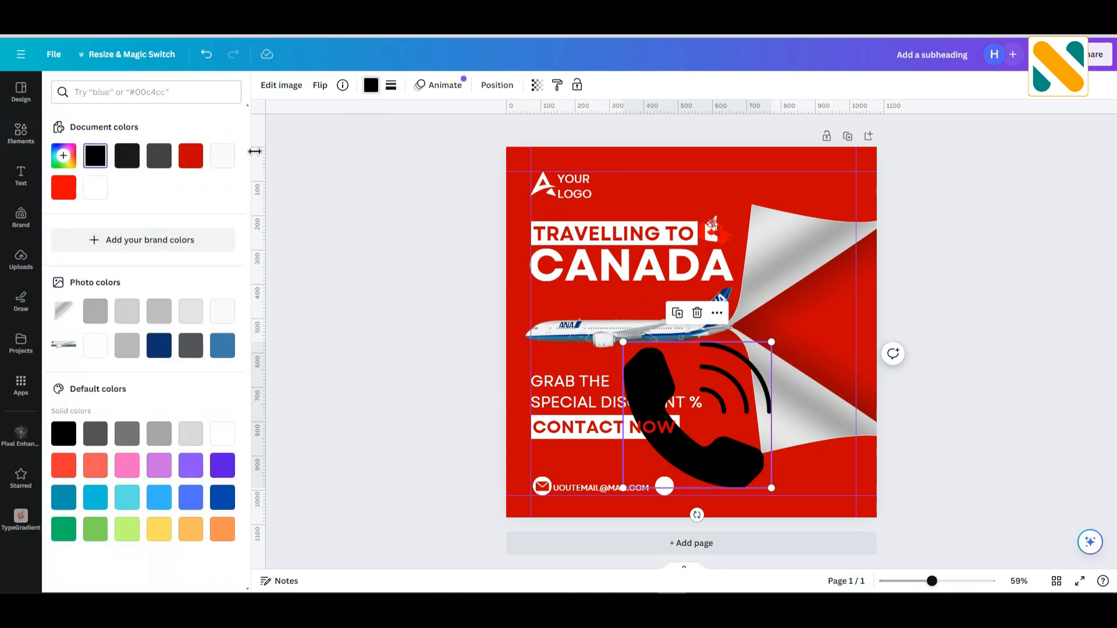
pyautogui.click(191, 155)
pyautogui.moveTo(624, 345); pyautogui.dragTo(665, 487)
pyautogui.moveTo(686, 531); pyautogui.dragTo(677, 526)
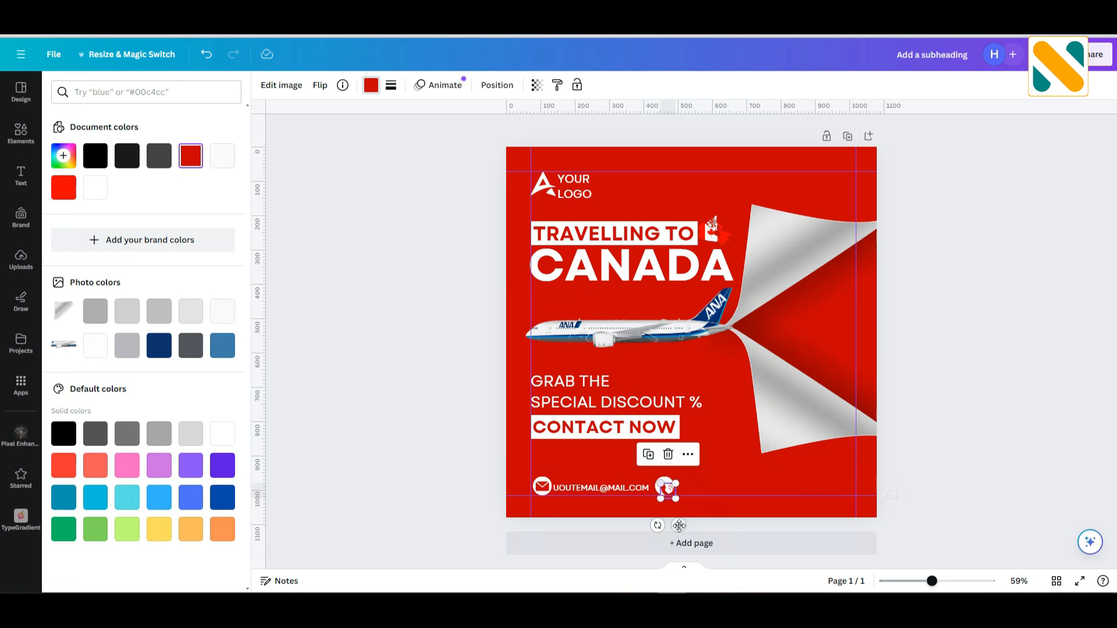
pyautogui.moveTo(669, 488); pyautogui.dragTo(673, 518)
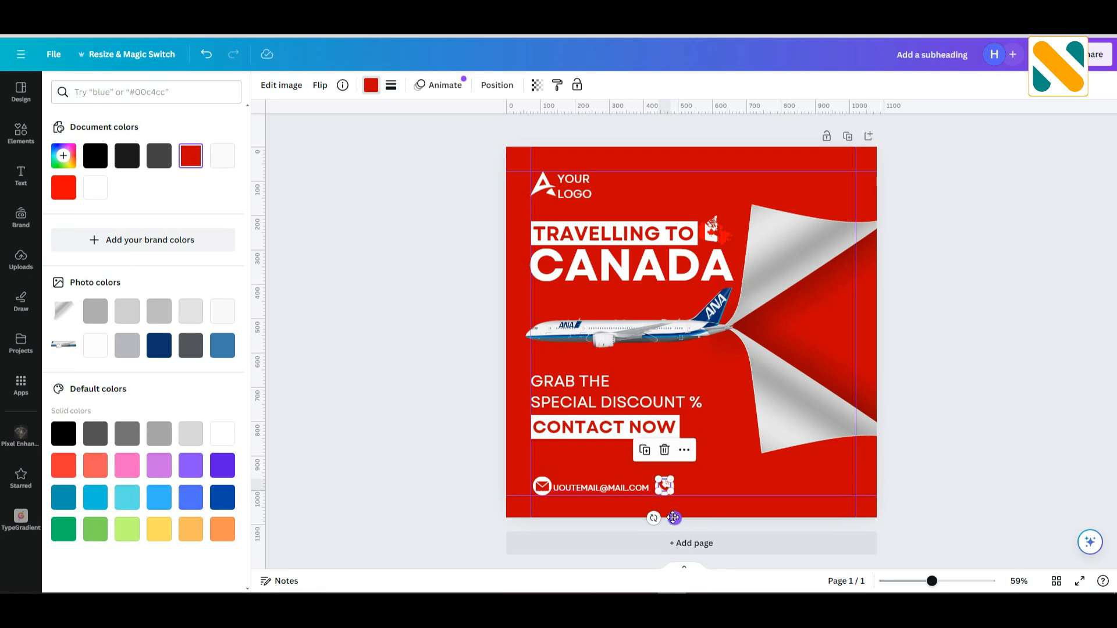
pyautogui.click(407, 438)
pyautogui.click(664, 486)
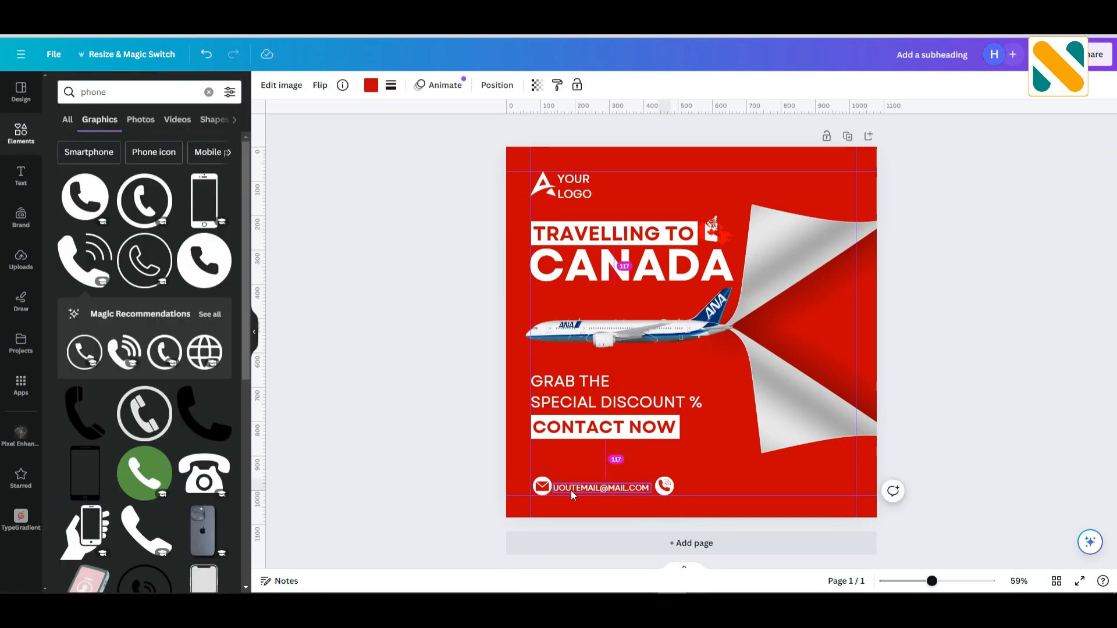
pyautogui.click(453, 442)
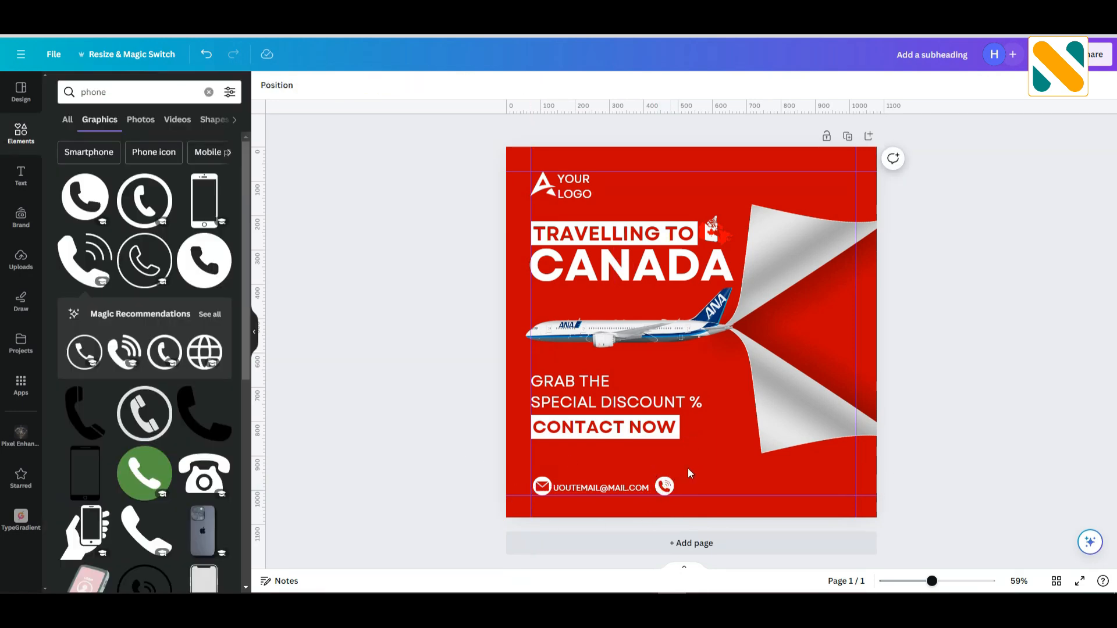
# Duplicate the e-mail text beside the phone icon, replace its copy with the contact phone number and align it with the row.
pyautogui.moveTo(615, 487); pyautogui.dragTo(738, 486)
pyautogui.doubleClick(738, 487)
pyautogui.write('+1234')
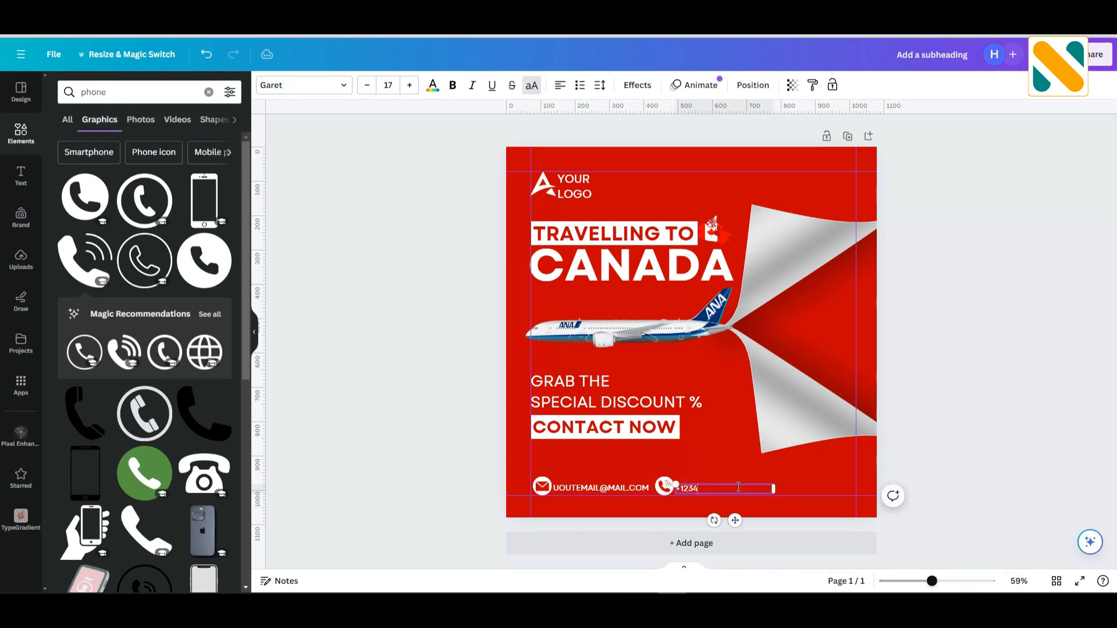
pyautogui.write('56789')
pyautogui.click(726, 456)
pyautogui.click(957, 465)
pyautogui.click(712, 487)
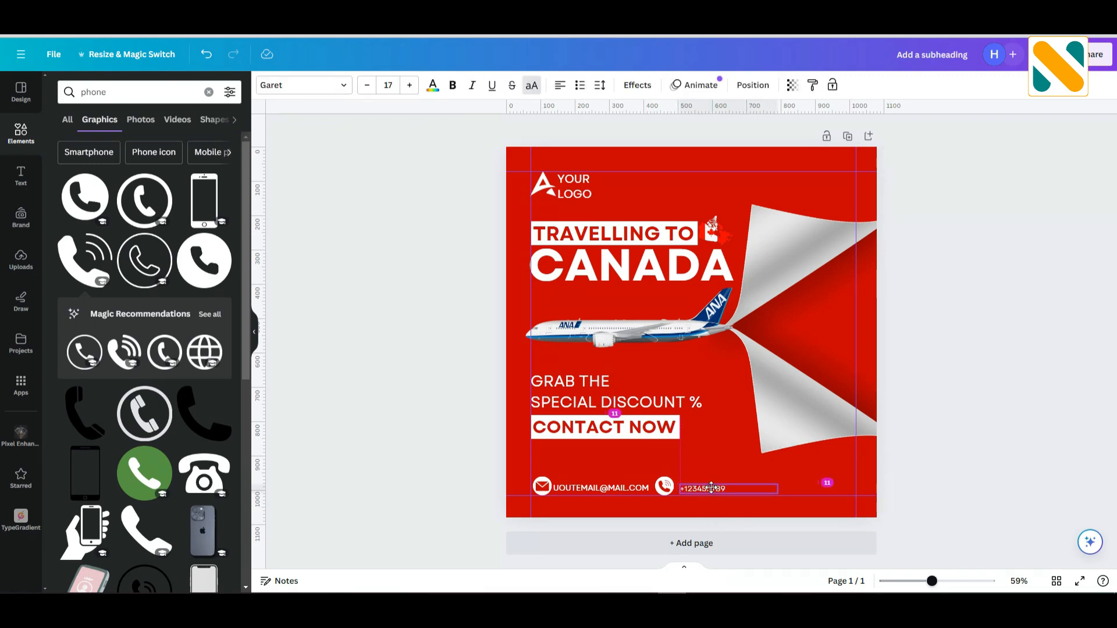
pyautogui.moveTo(711, 487); pyautogui.dragTo(710, 487)
pyautogui.click(395, 453)
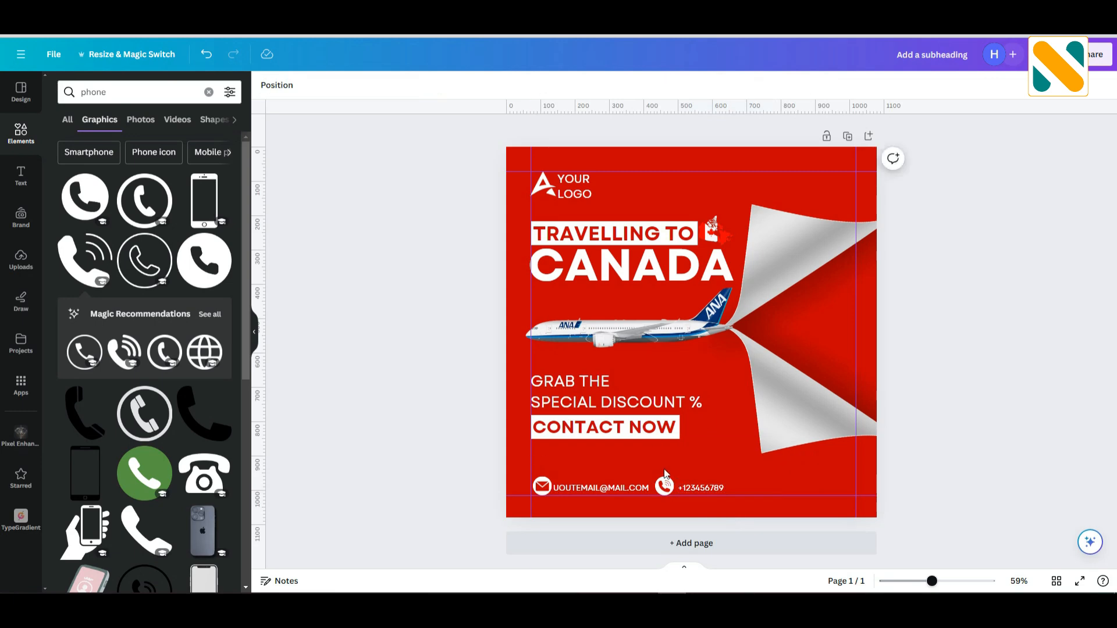
# Copy the phone badge without its handset to leave a white circle after the phone number, and narrow the number's text box.
pyautogui.moveTo(666, 487); pyautogui.dragTo(749, 484)
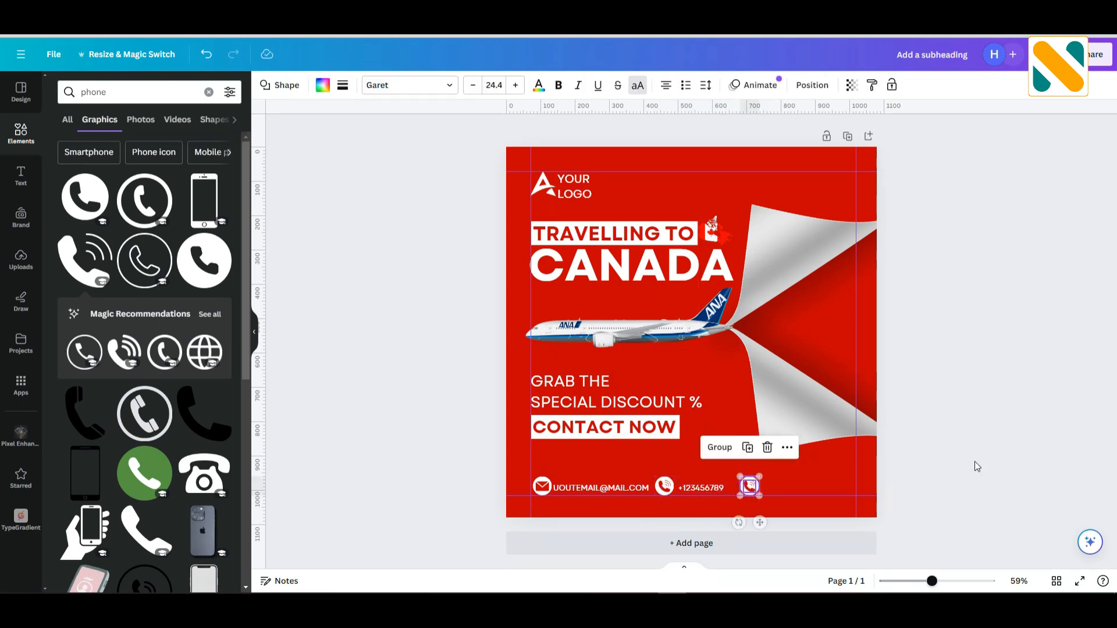
pyautogui.click(978, 460)
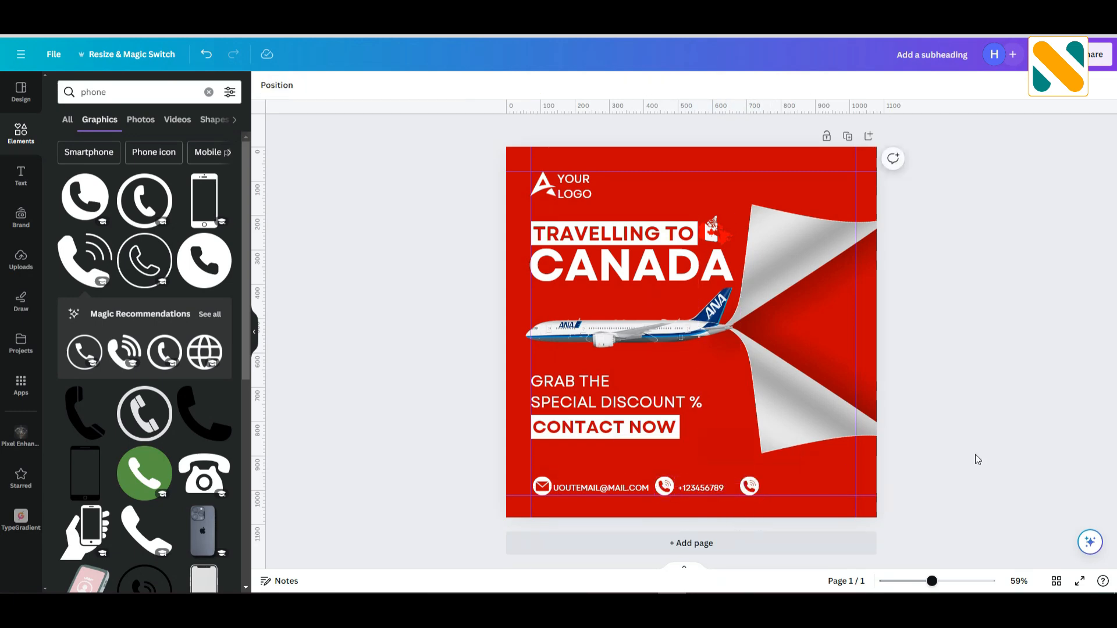
pyautogui.click(750, 490)
pyautogui.moveTo(778, 490); pyautogui.dragTo(733, 490)
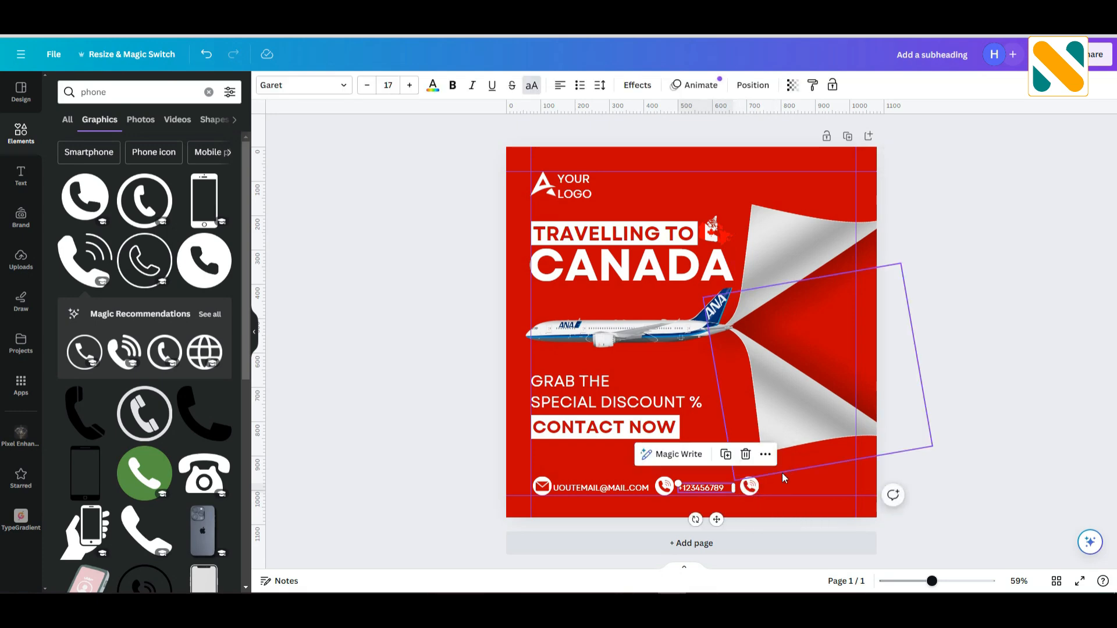
pyautogui.click(792, 473)
pyautogui.click(751, 489)
pyautogui.click(362, 252)
# Search the graphics for "website" and add the globe icon with the cursor arrow.
pyautogui.doubleClick(100, 91)
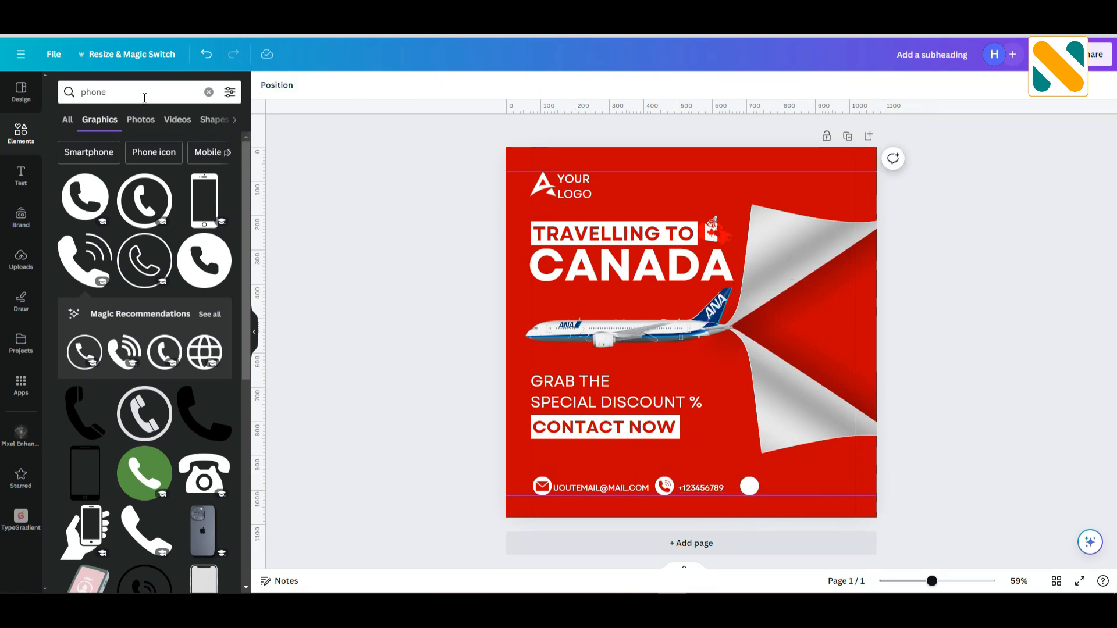
pyautogui.write('website')
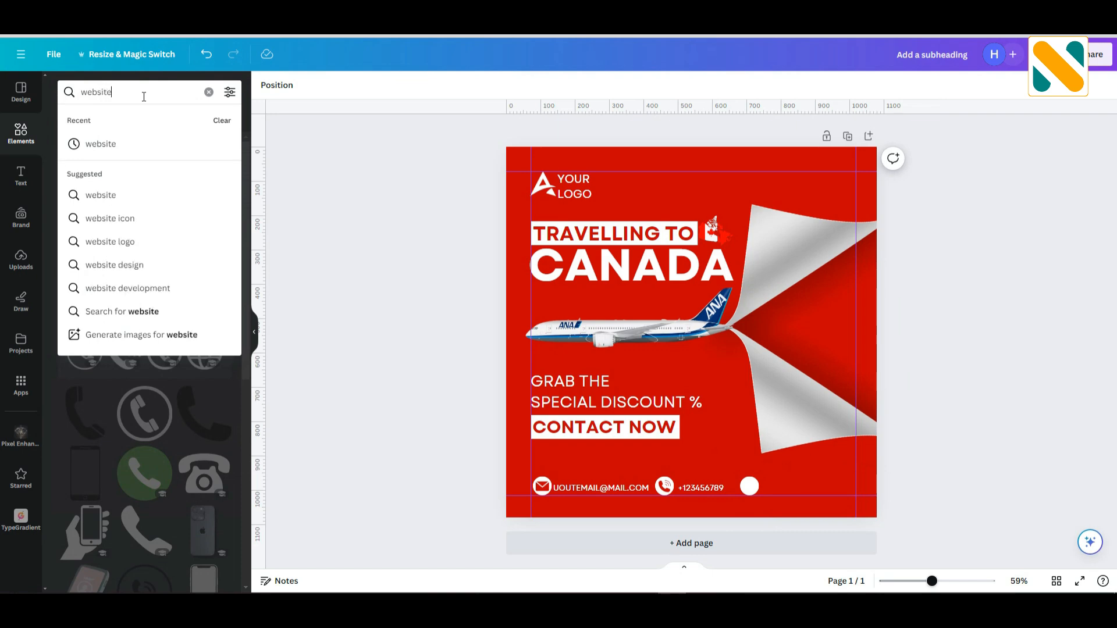
pyautogui.press('Return')
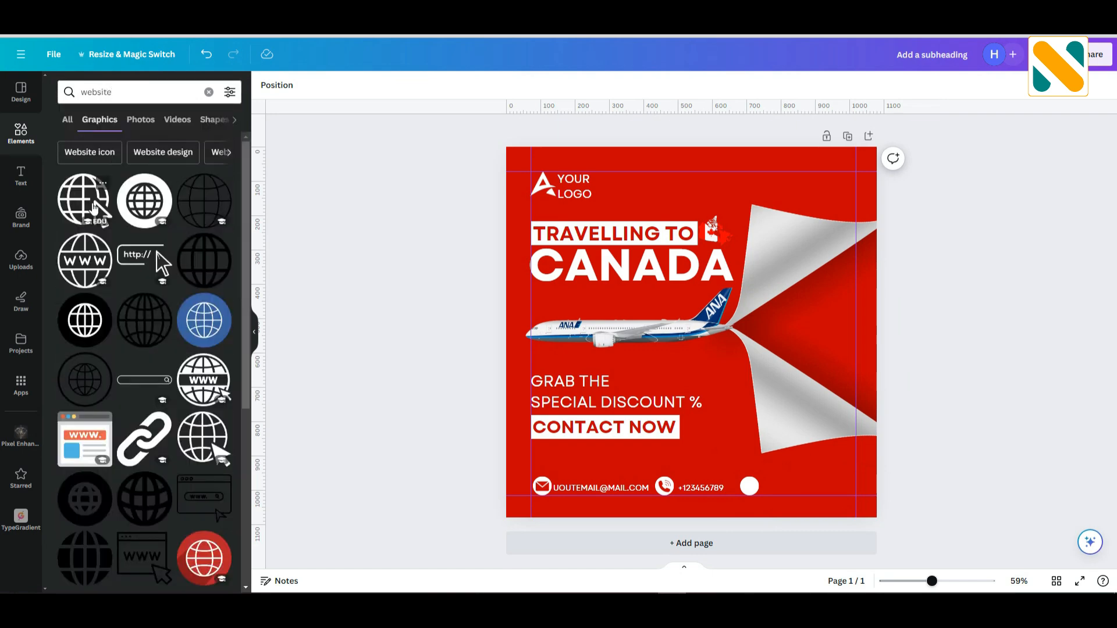
pyautogui.click(85, 200)
pyautogui.click(633, 335)
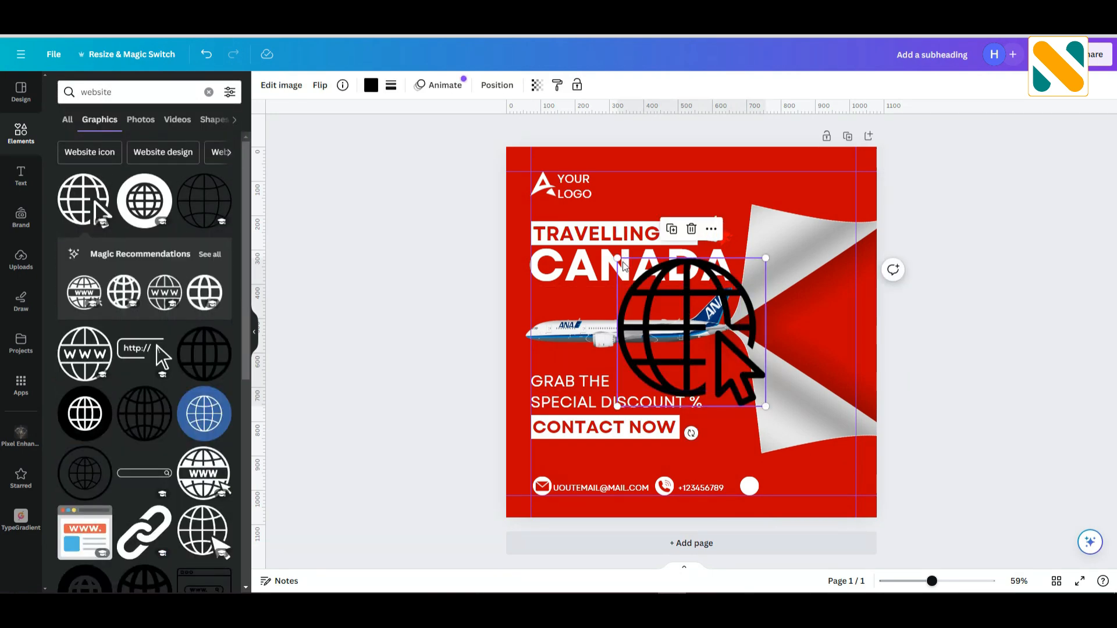
# Shrink the globe icon, centre it inside the third white circle and recolor it with the document's dark red.
pyautogui.moveTo(618, 258); pyautogui.dragTo(746, 387)
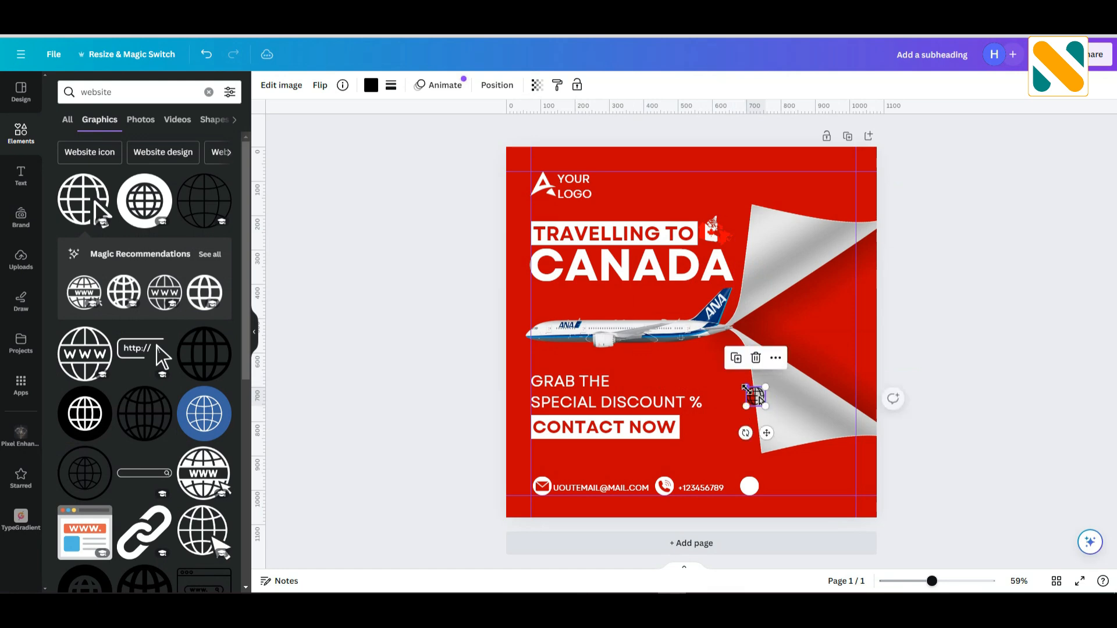
pyautogui.moveTo(768, 435); pyautogui.dragTo(760, 520)
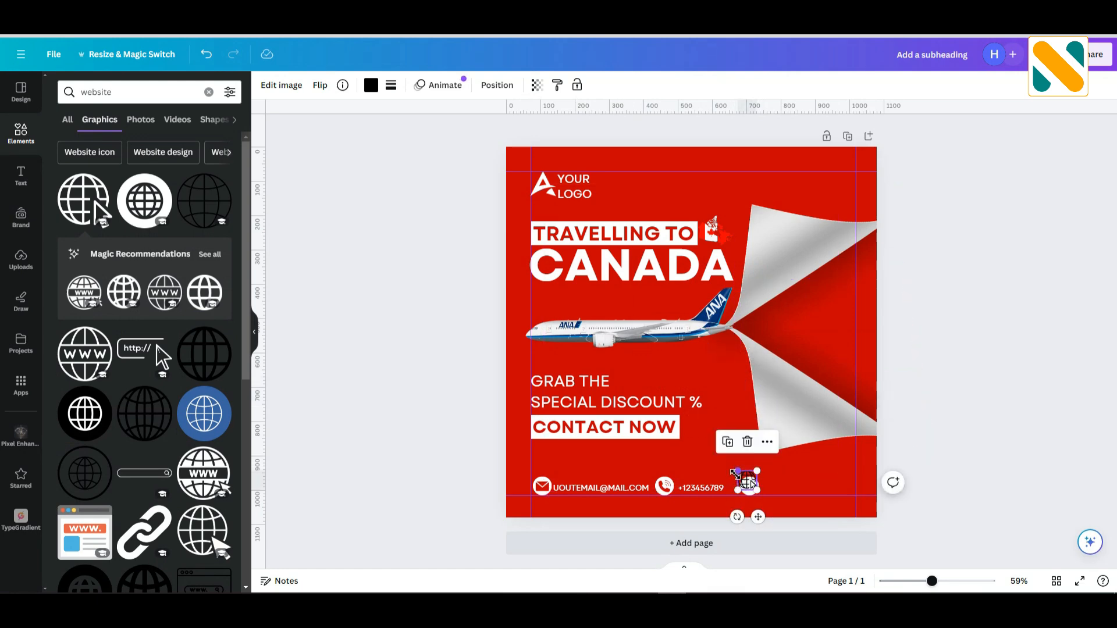
pyautogui.moveTo(750, 483); pyautogui.dragTo(758, 523)
pyautogui.click(371, 85)
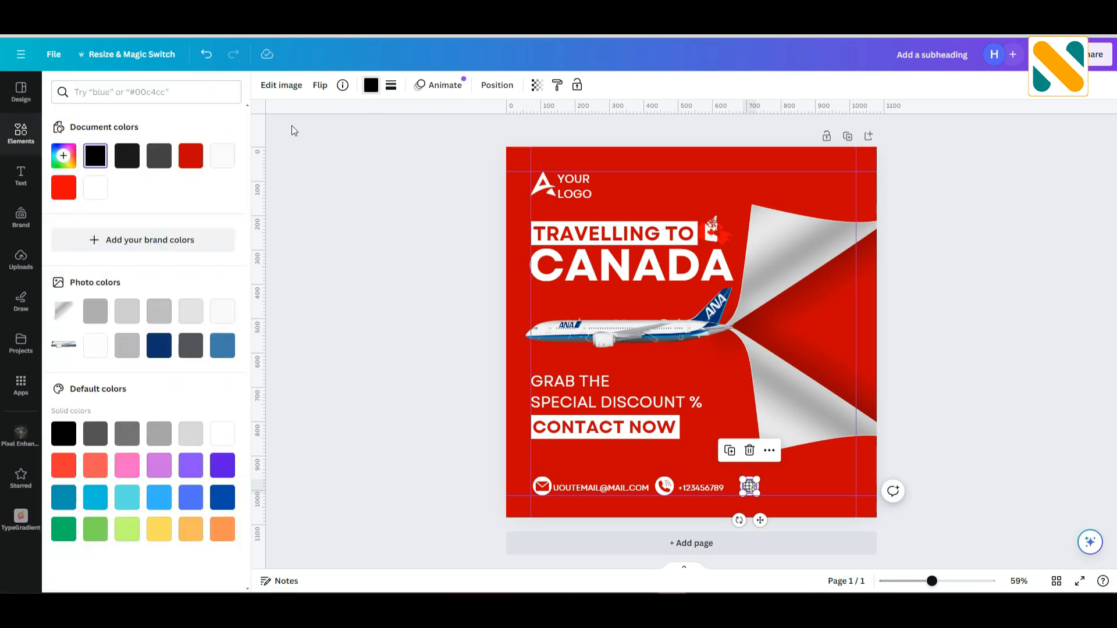
pyautogui.click(190, 154)
pyautogui.click(361, 242)
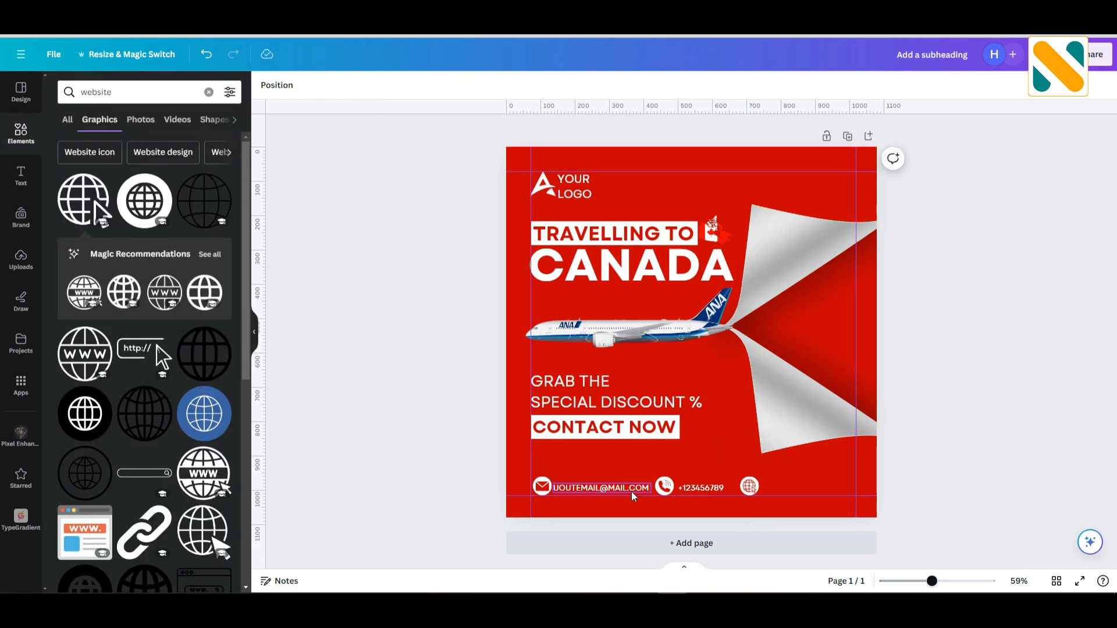
# Duplicate the e-mail text beside the globe icon, replace its copy with WEBSITE.COM and align it with the contact row.
pyautogui.keyDown('alt'); pyautogui.moveTo(604, 488); pyautogui.dragTo(814, 490); pyautogui.keyUp('alt')
pyautogui.doubleClick(814, 490)
pyautogui.write('WEBSITE')
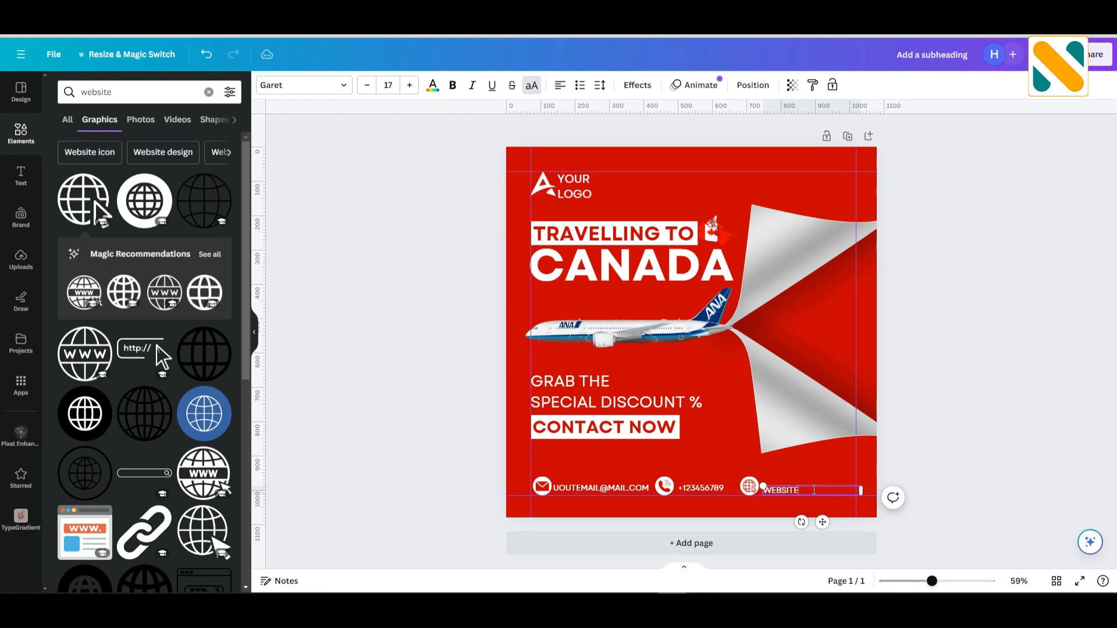
pyautogui.click(1073, 430)
pyautogui.moveTo(807, 491); pyautogui.dragTo(808, 486)
pyautogui.click(1000, 419)
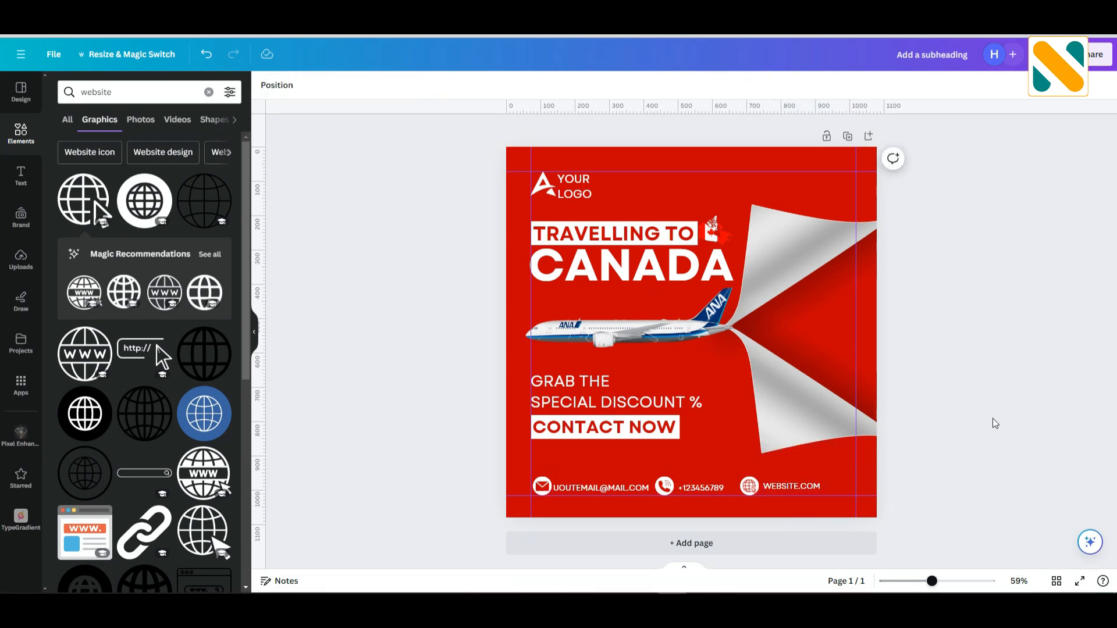
pyautogui.click(809, 487)
pyautogui.click(945, 469)
# Add a square frame to the design and move it over the opening between the peeled paper flaps.
pyautogui.click(20, 133)
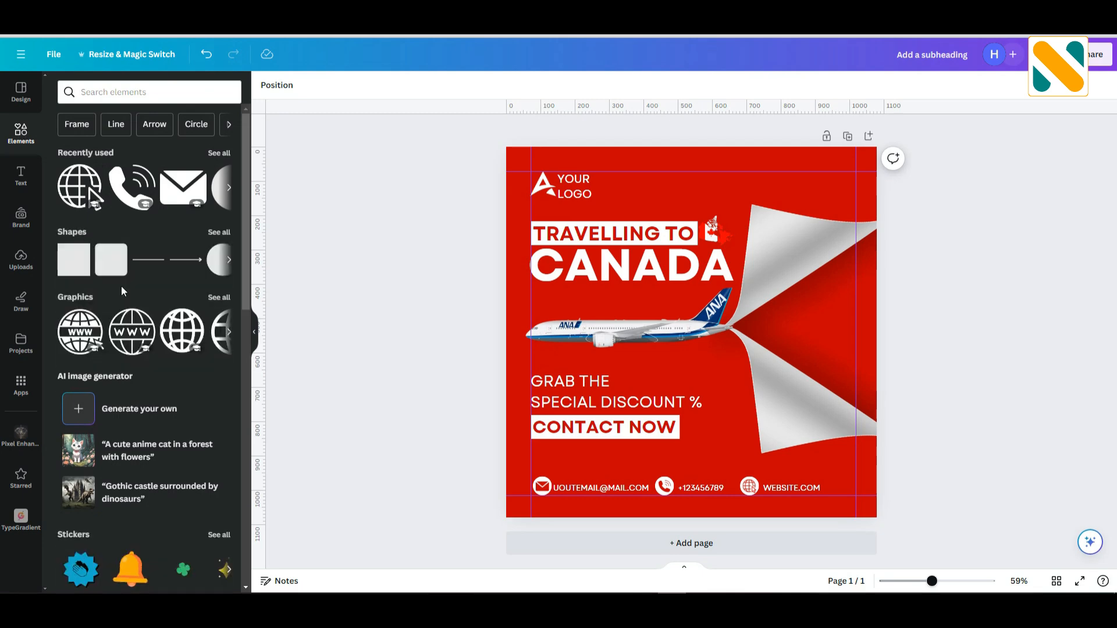
pyautogui.scroll(-10, 121, 286)
pyautogui.scroll(-3, 121, 286)
pyautogui.click(81, 402)
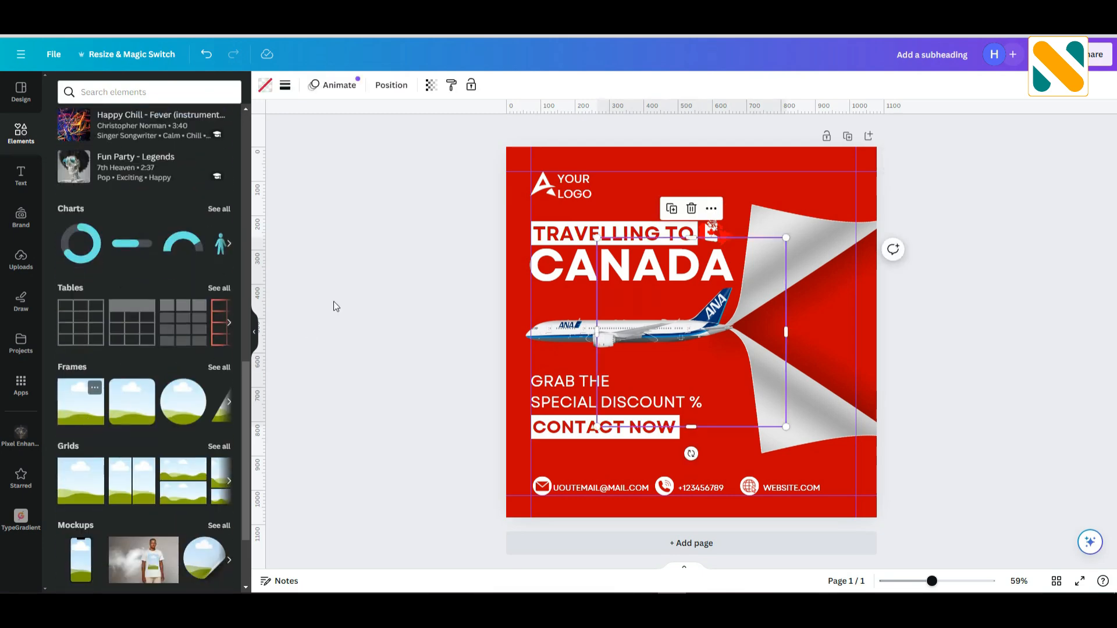
pyautogui.moveTo(753, 348); pyautogui.dragTo(826, 334)
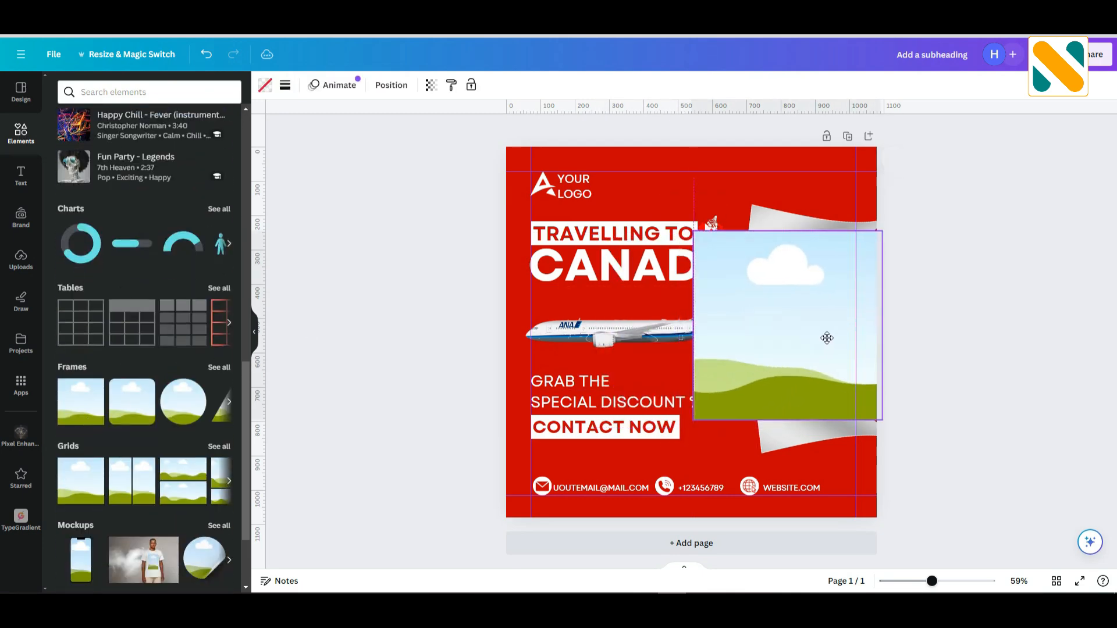